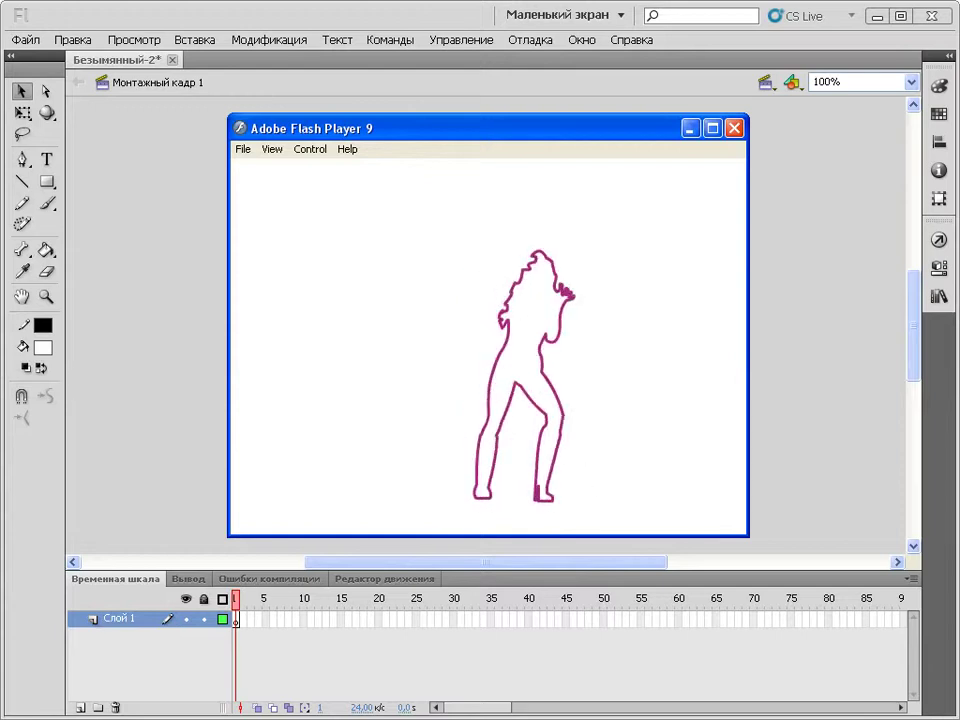
Review the dance passage from 00:03:11 in the Bad Romance clip and the outlined dancer animation, and close the Flash Player preview
key("alt+Tab")
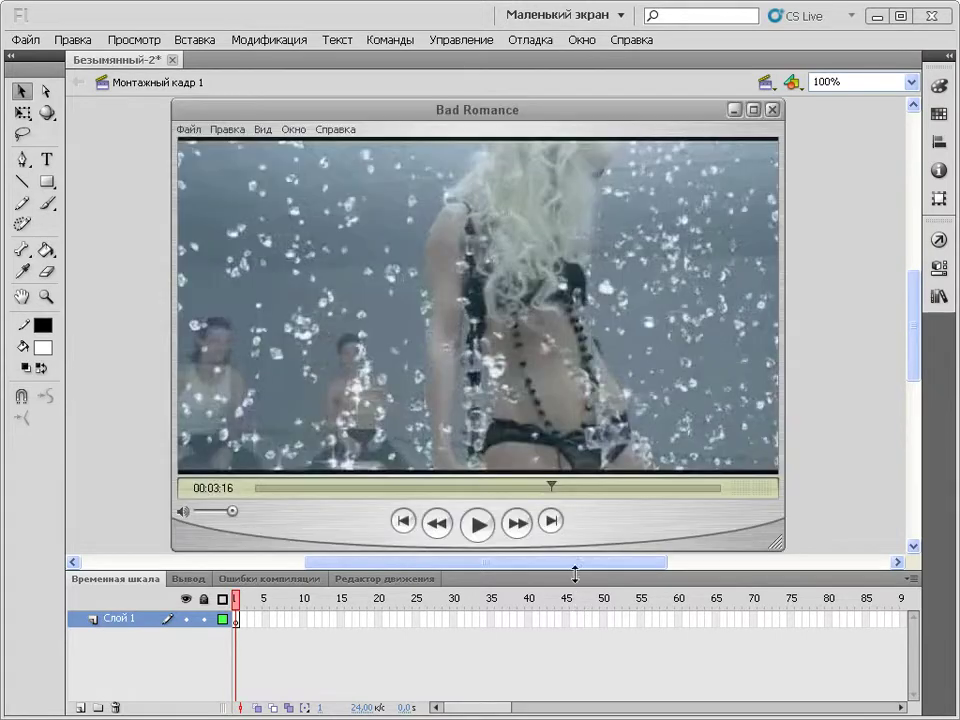
left_click_drag(551, 490, 544, 489)
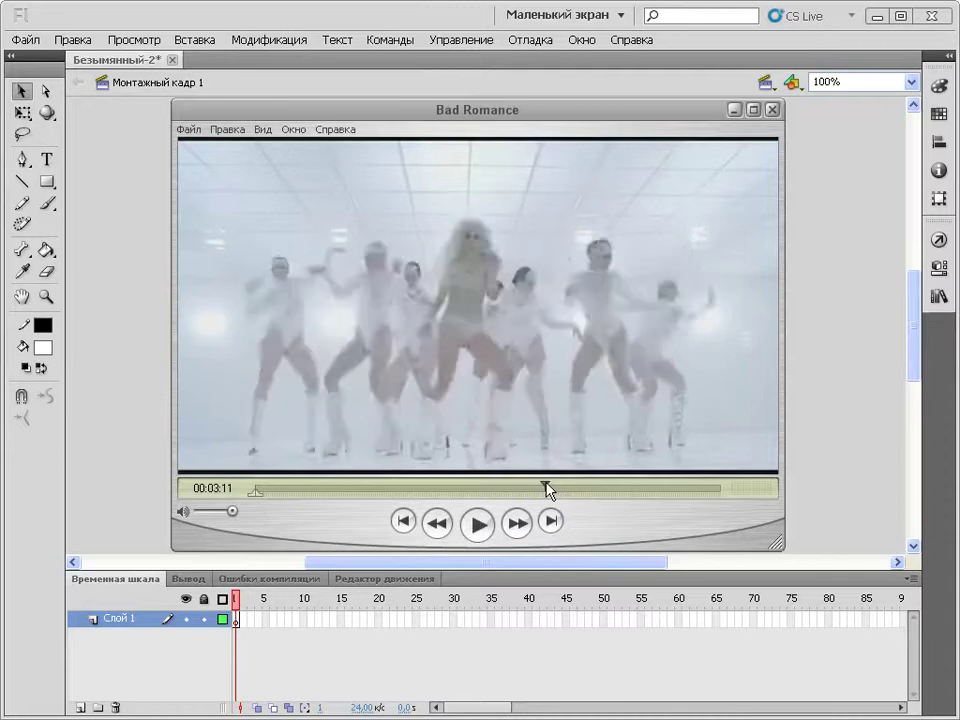
left_click(480, 532)
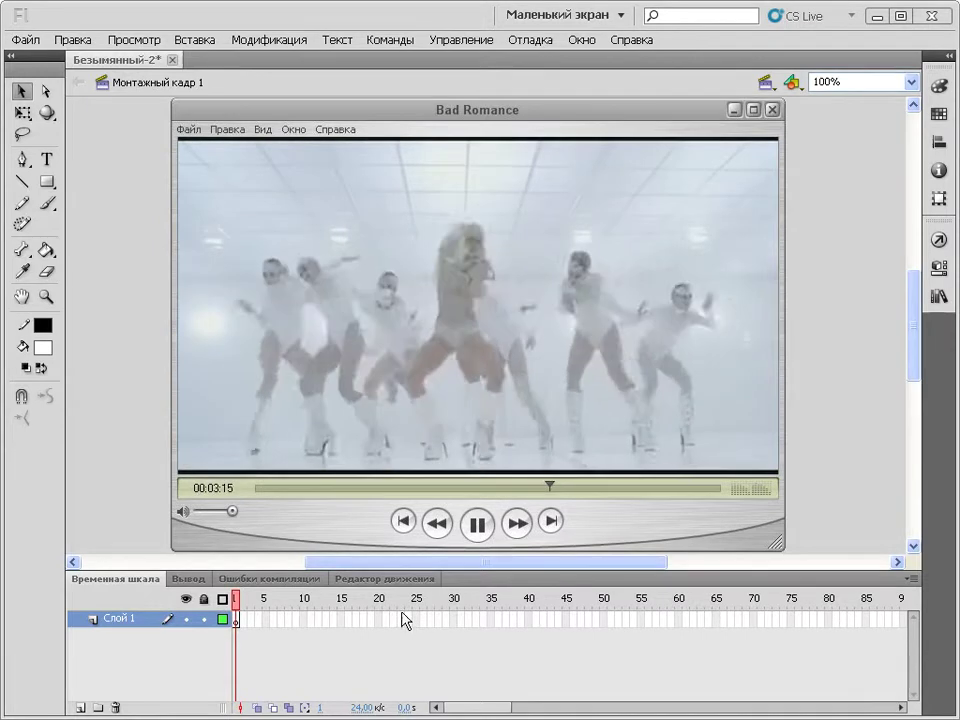
left_click(482, 532)
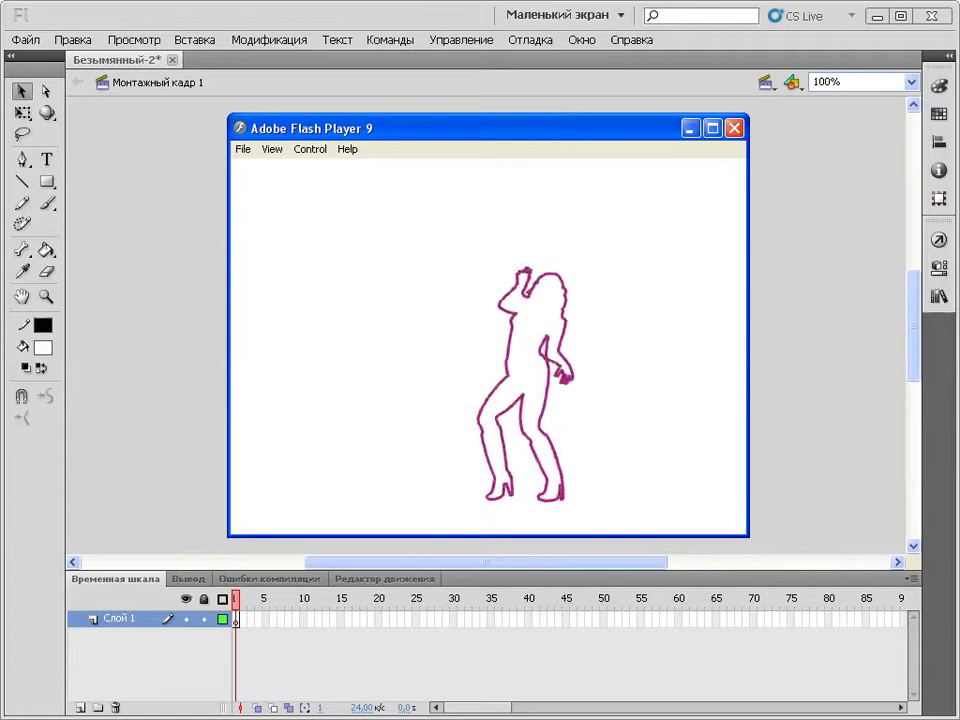
key("alt+F4")
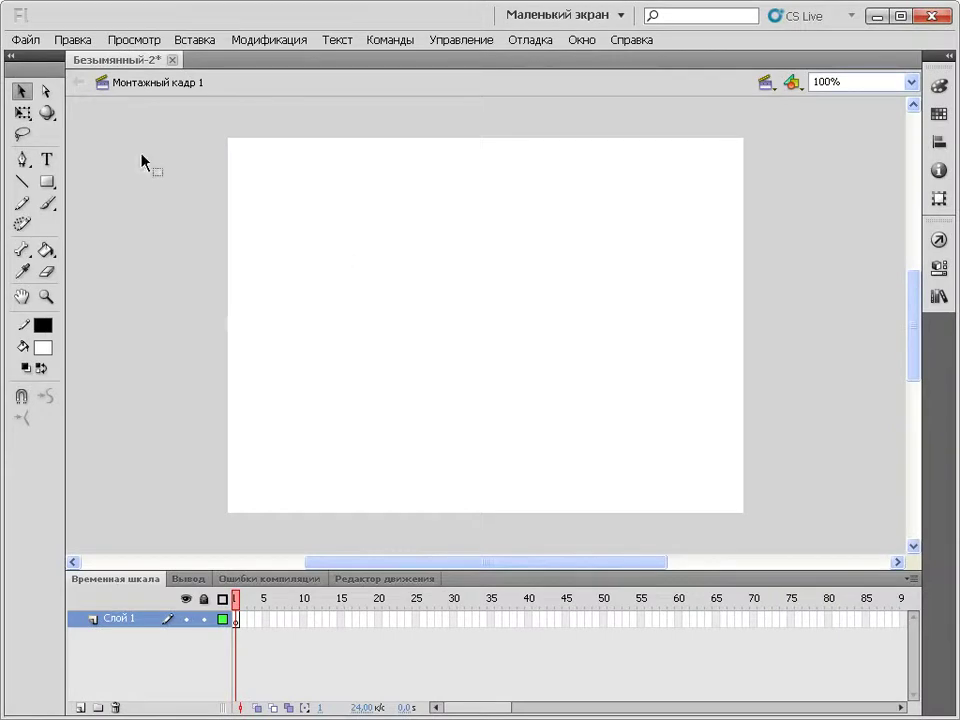
Start a video import and choose the QuickTime file Bad Romance.mov from the Леди Гага folder as the source
left_click(26, 40)
mouse_move(82, 268)
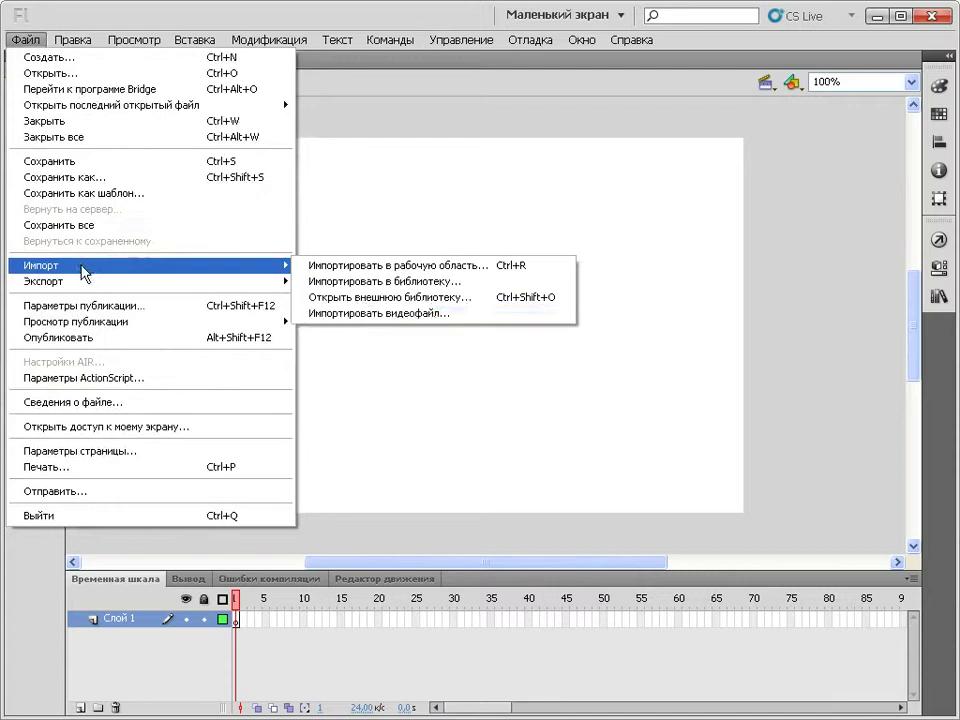
left_click(377, 315)
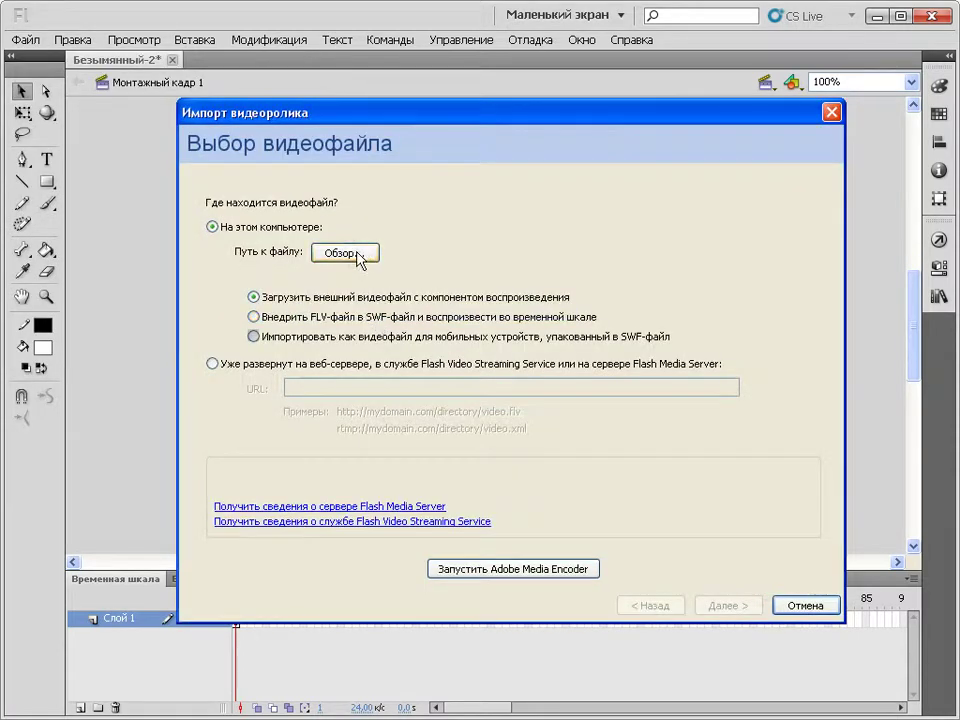
left_click(358, 256)
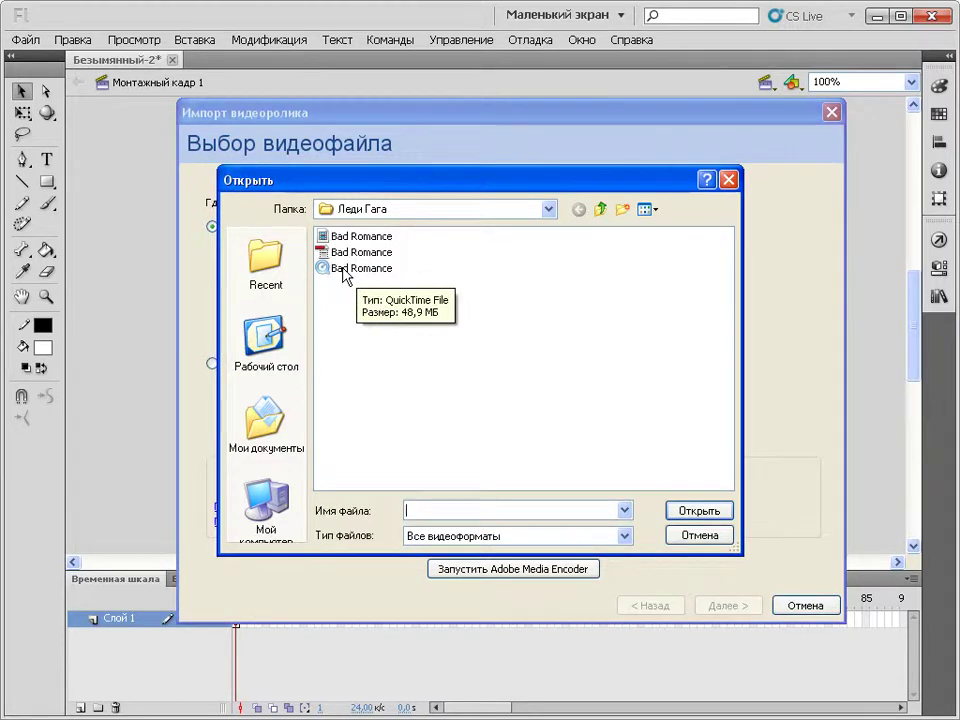
left_click(343, 269)
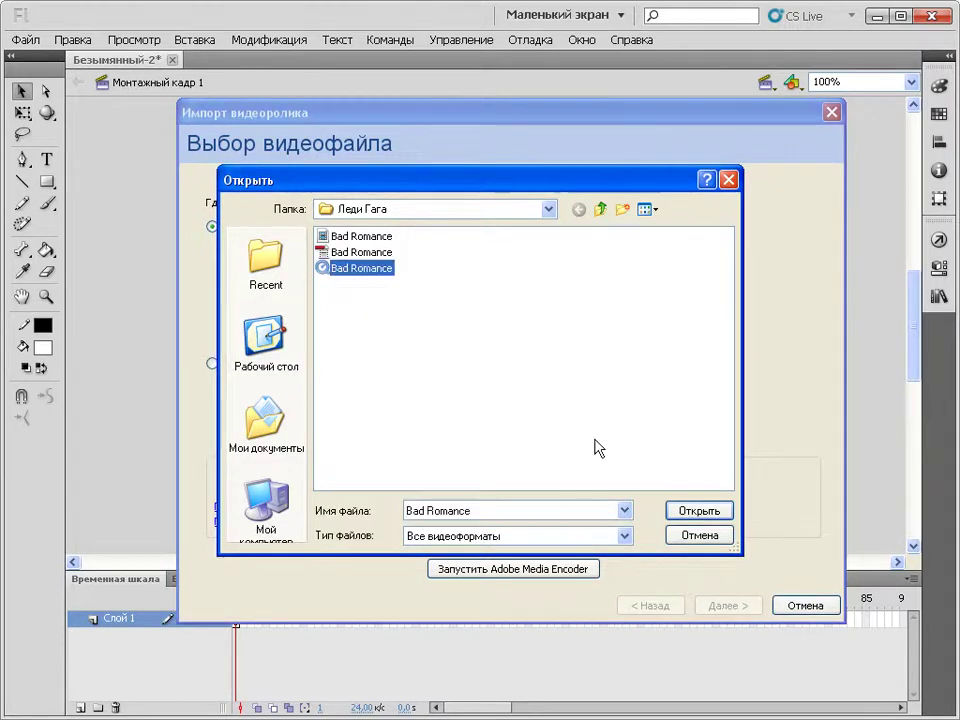
left_click(722, 513)
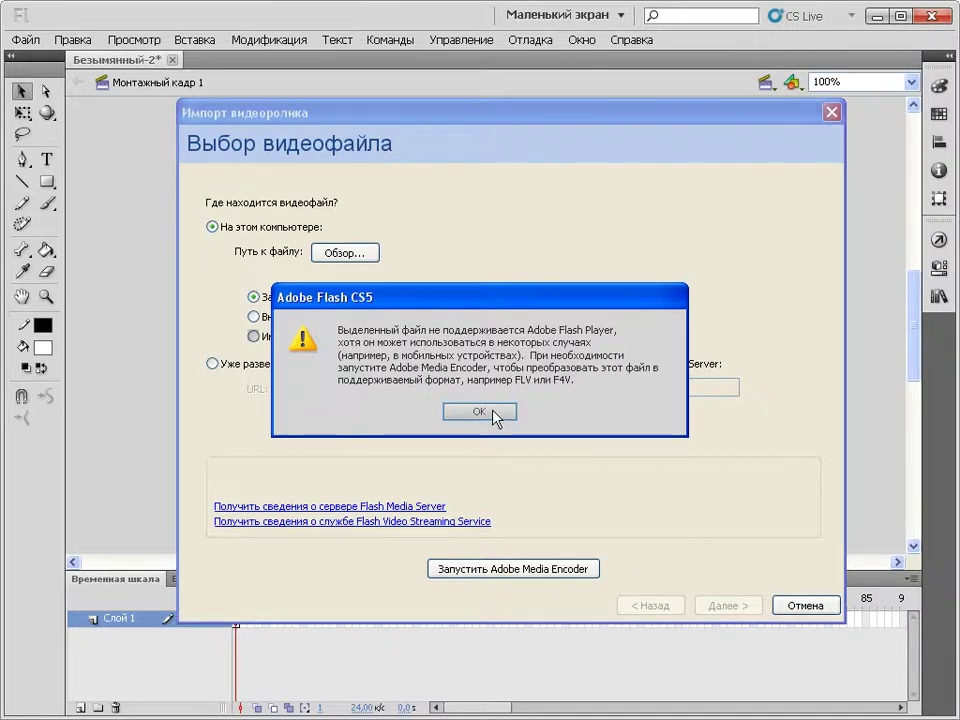
left_click(479, 412)
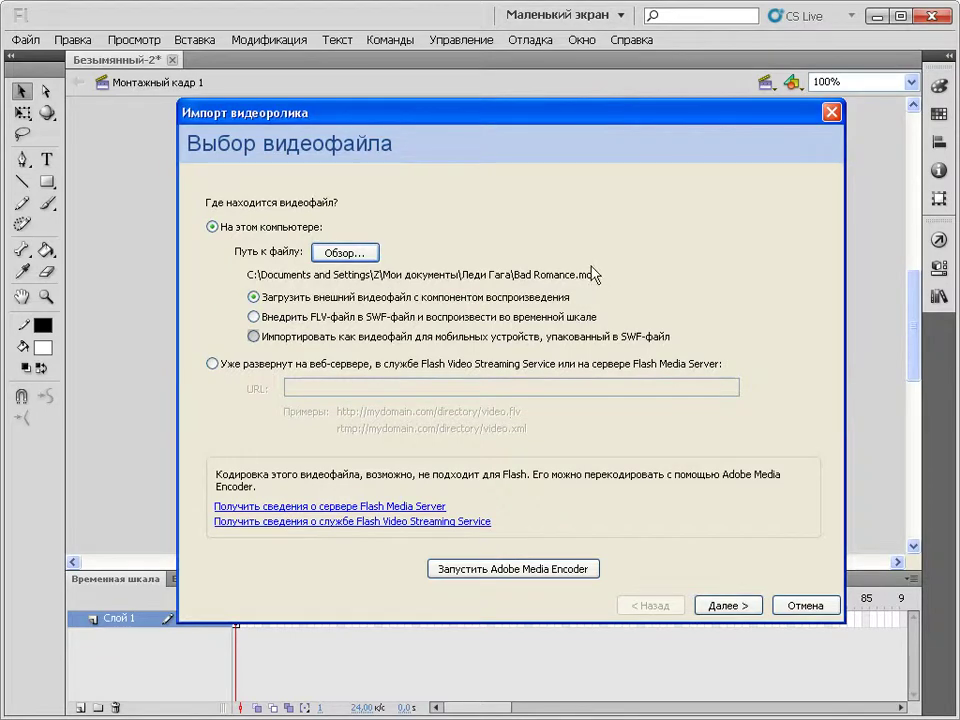
Launch Adobe Media Encoder for the chosen clip, saving the Flash document as 1 in the Леди Гага folder
left_click(513, 569)
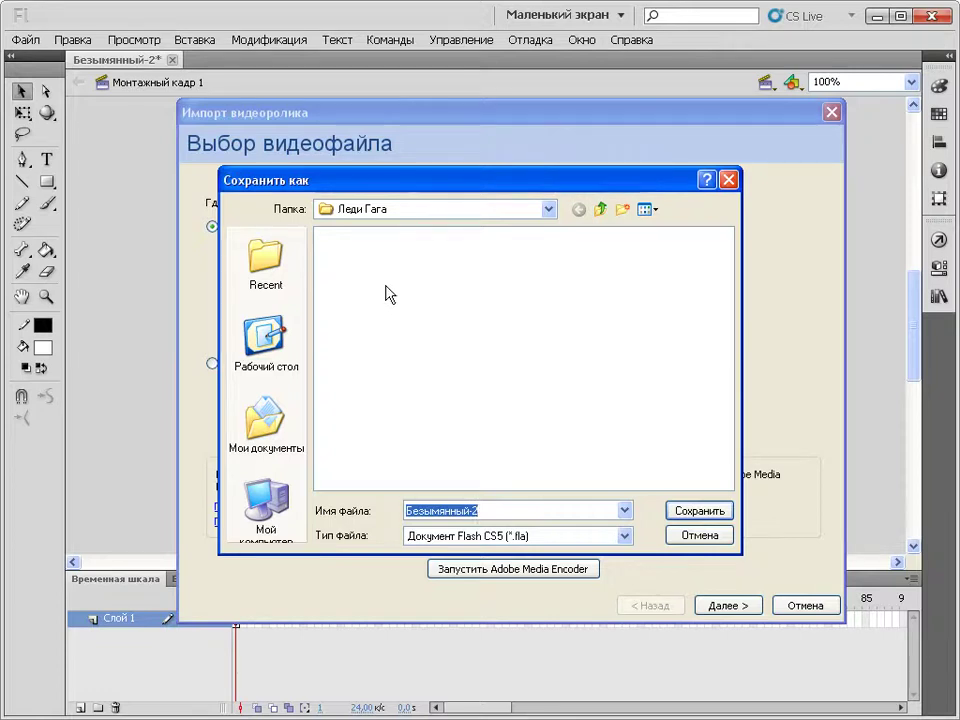
type("1")
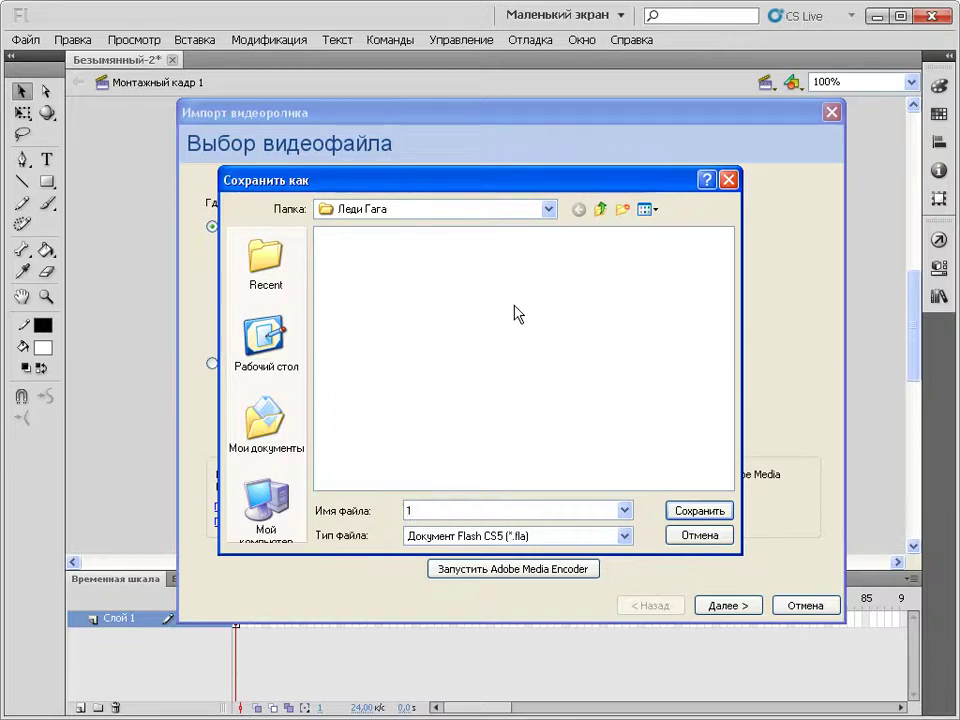
left_click(694, 511)
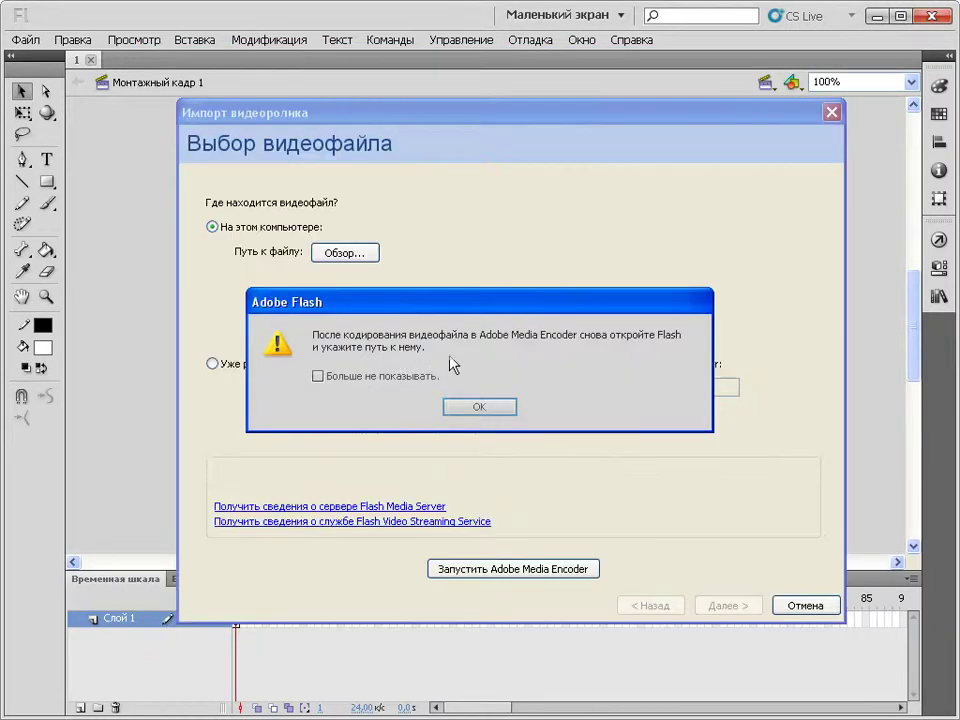
left_click(481, 407)
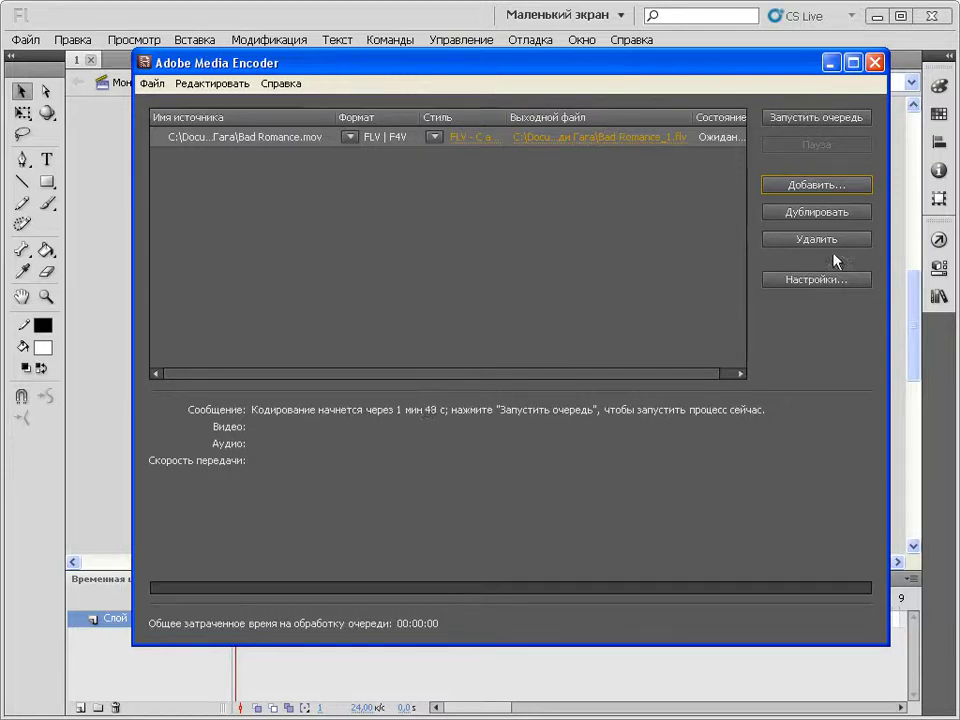
In the export settings, trim the source range to start at 00;03;10;24 and end at 00;03;16;08
left_click(829, 281)
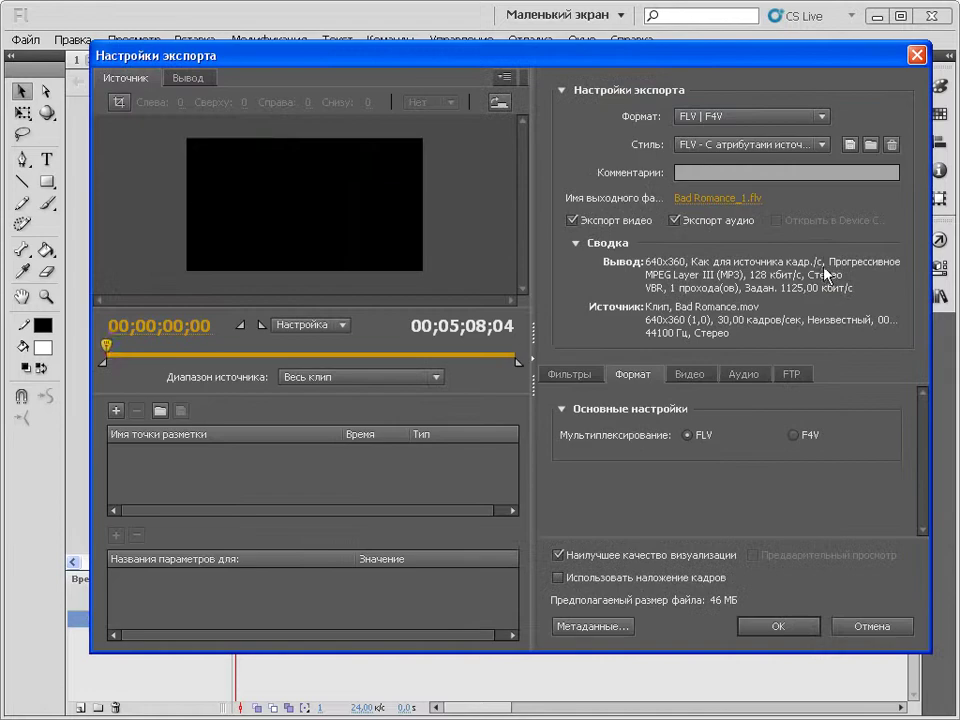
left_click_drag(107, 348, 362, 349)
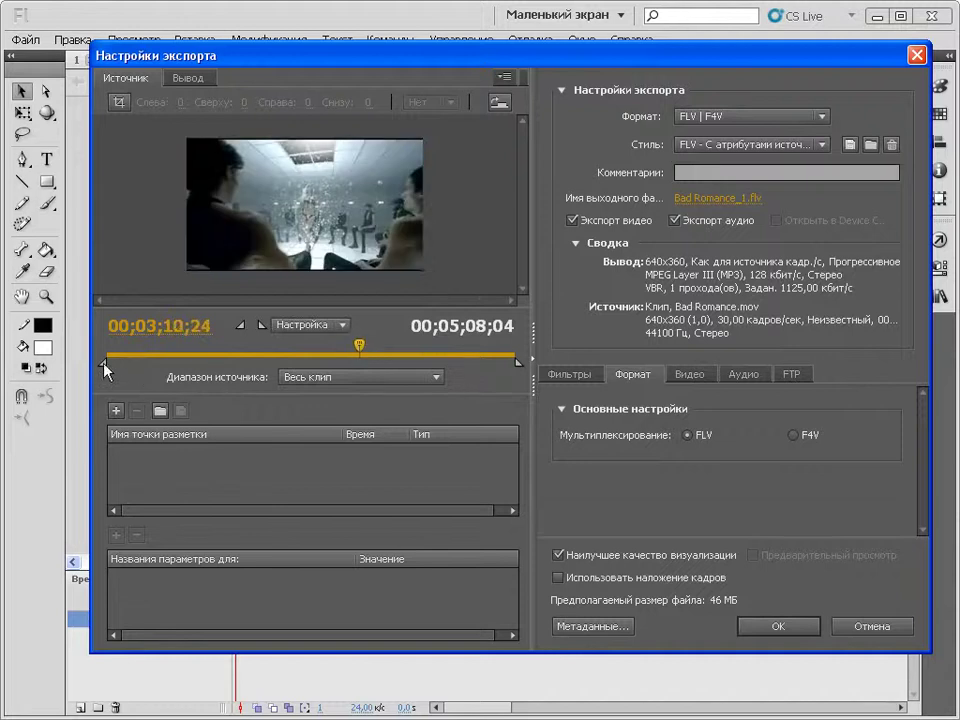
mouse_move(105, 369)
left_mouse_down()
mouse_move(364, 372)
mouse_move(361, 364)
left_mouse_up()
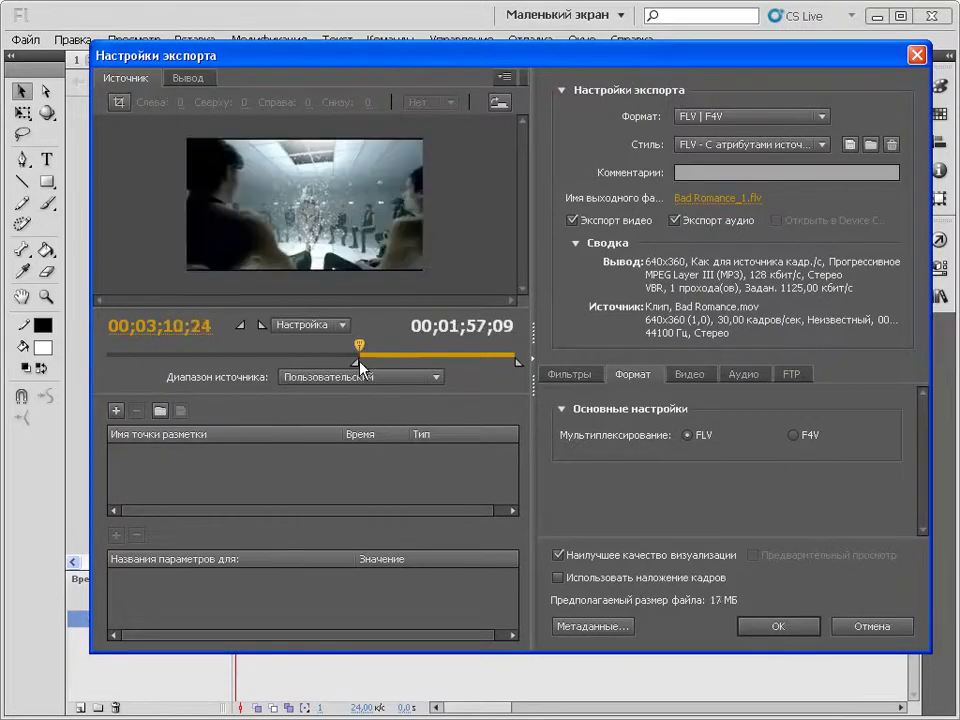
left_click_drag(518, 363, 368, 362)
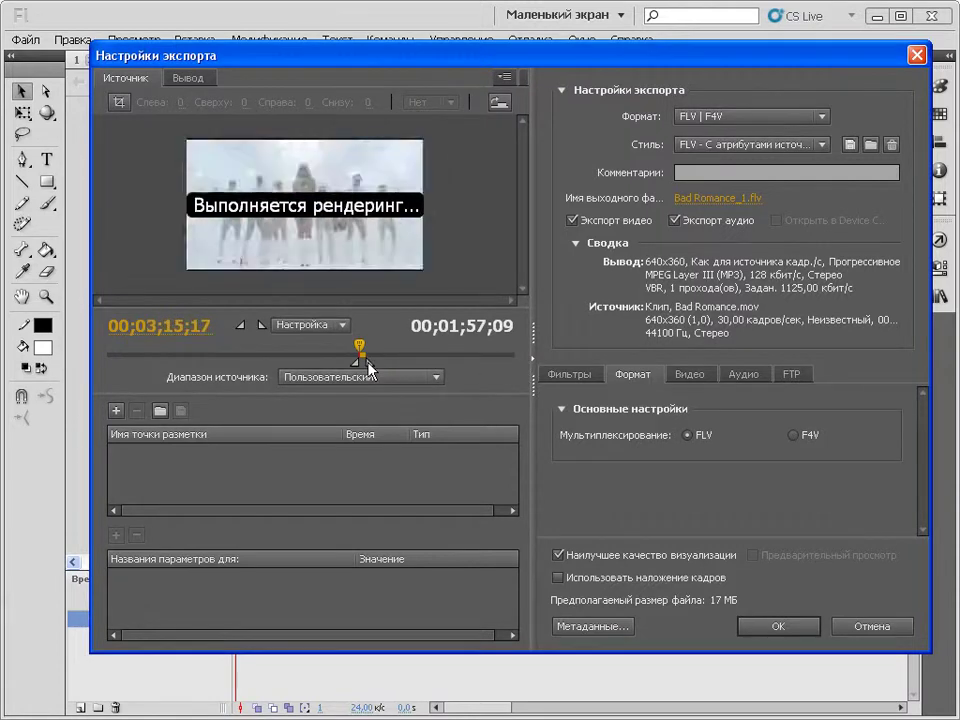
left_click(367, 363)
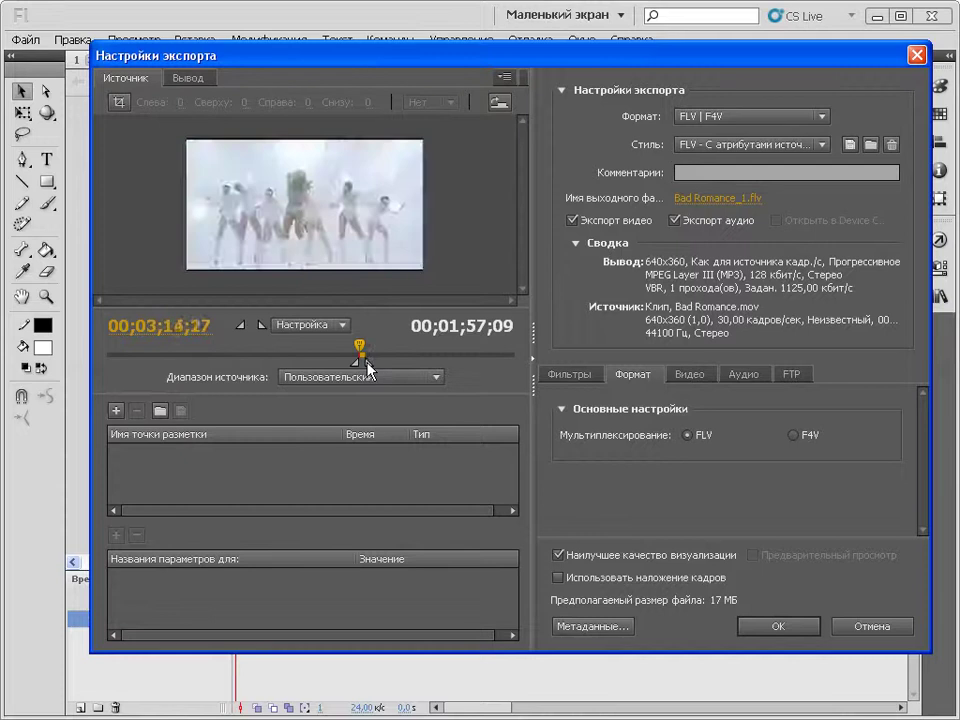
left_click(368, 363)
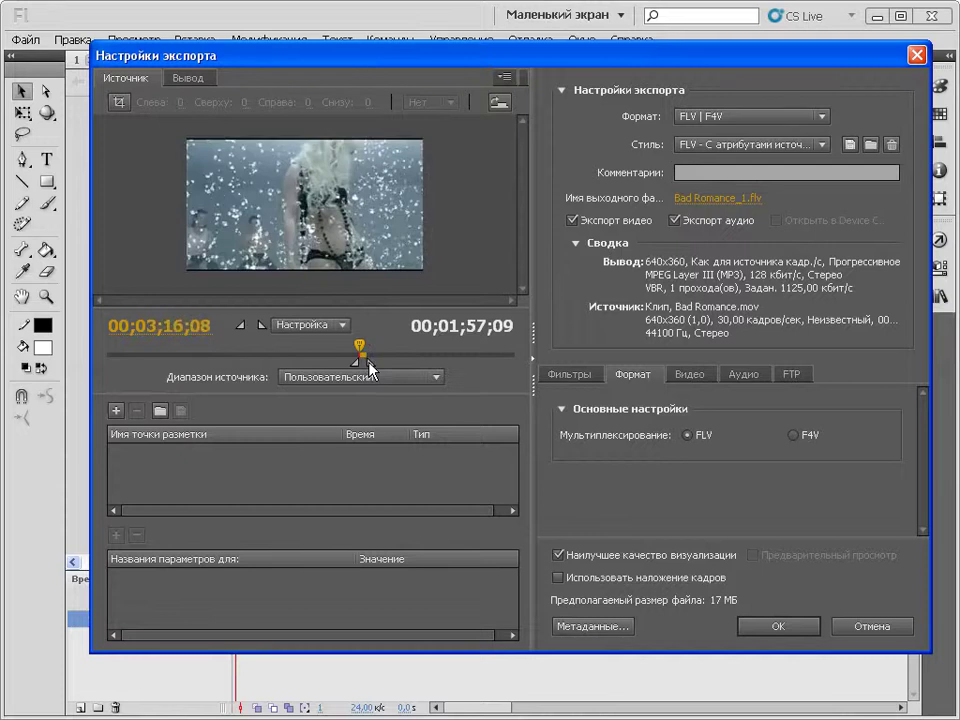
left_click(368, 363)
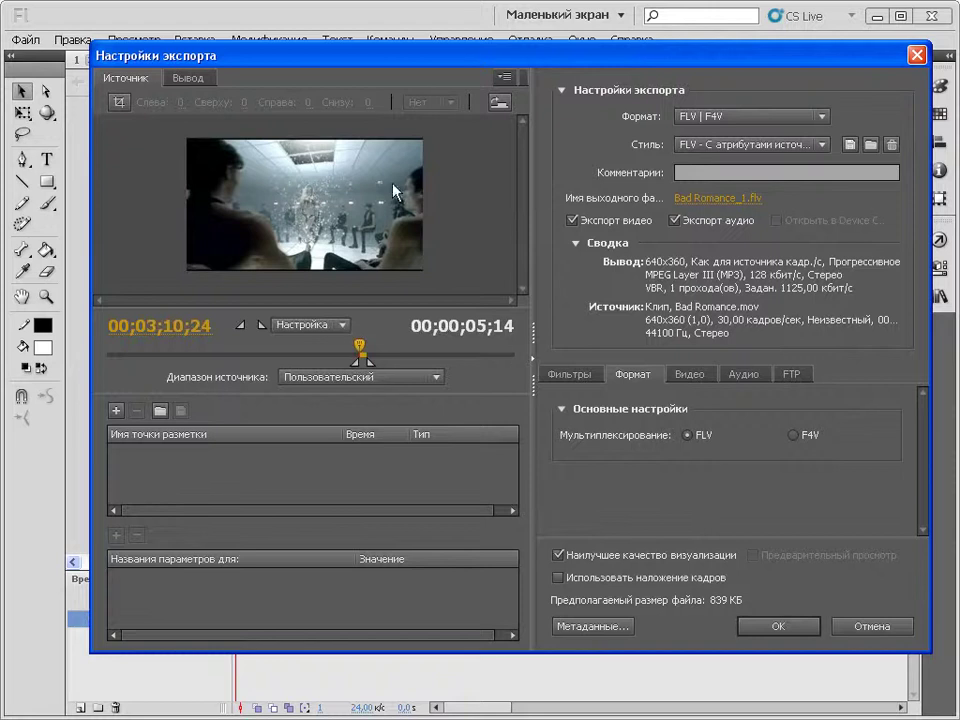
Crop the frame around the central dancer by 168 pixels left and 206 right, apply the export settings and start the encoding queue
left_click(119, 102)
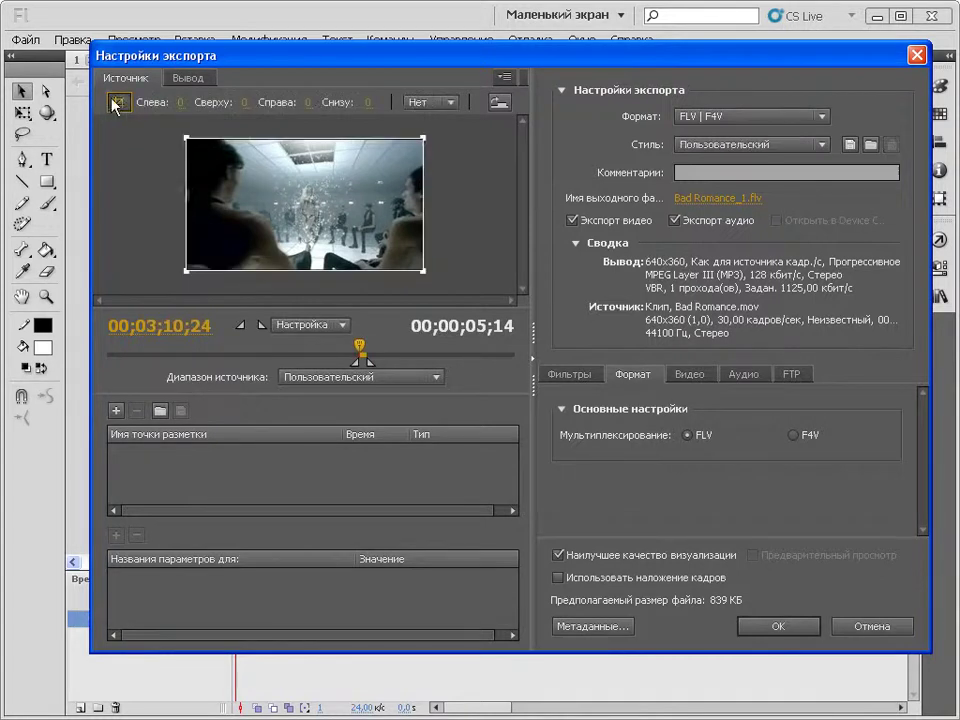
left_click_drag(177, 195, 259, 197)
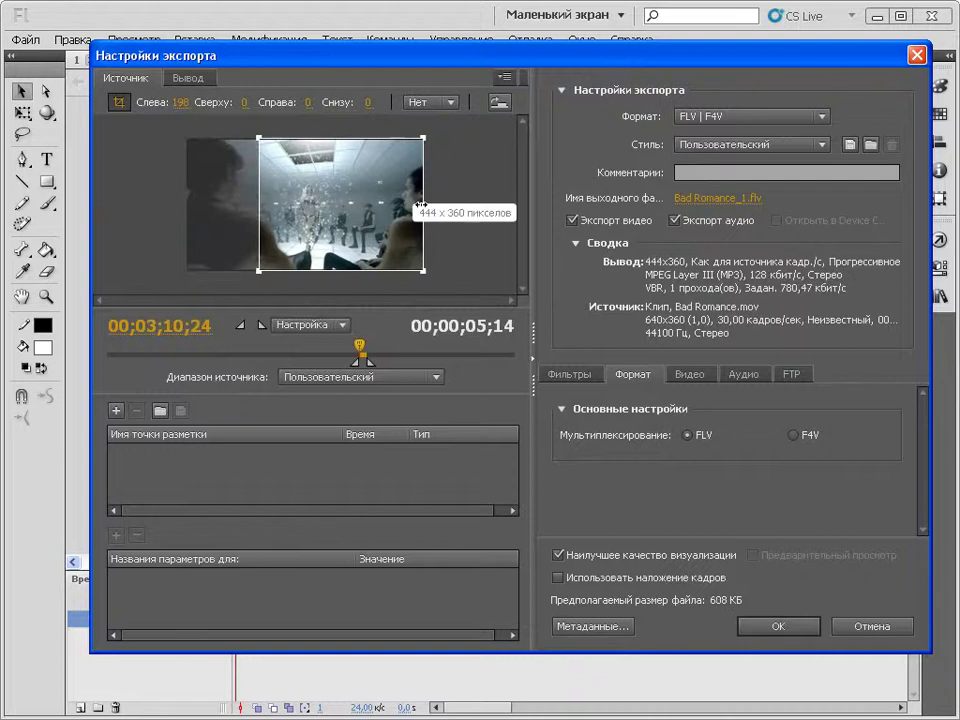
left_click_drag(421, 203, 366, 203)
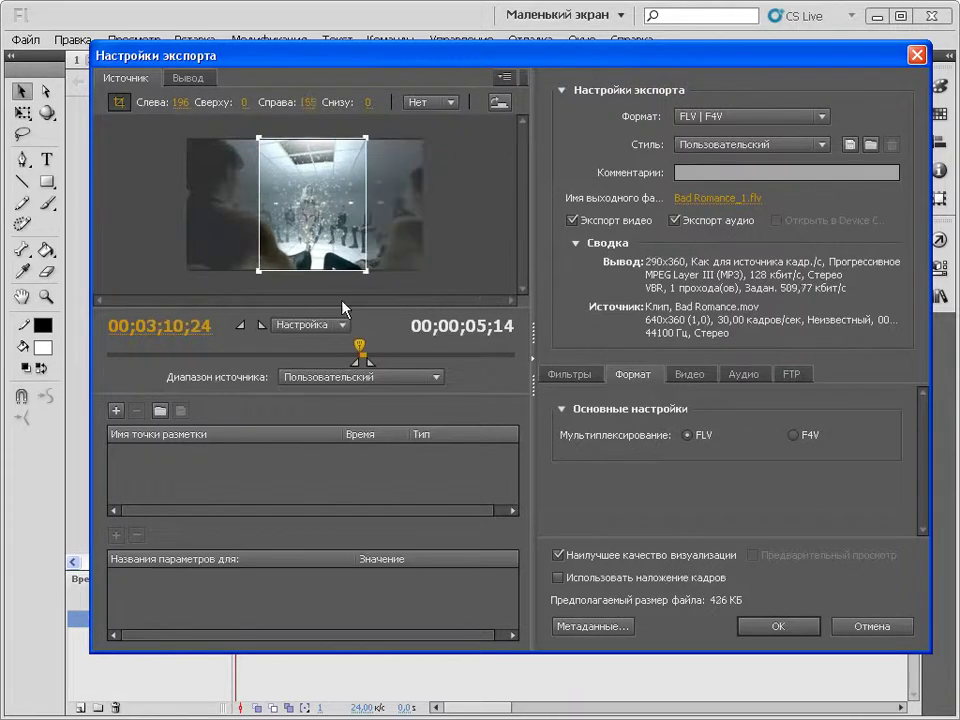
left_click_drag(360, 350, 362, 350)
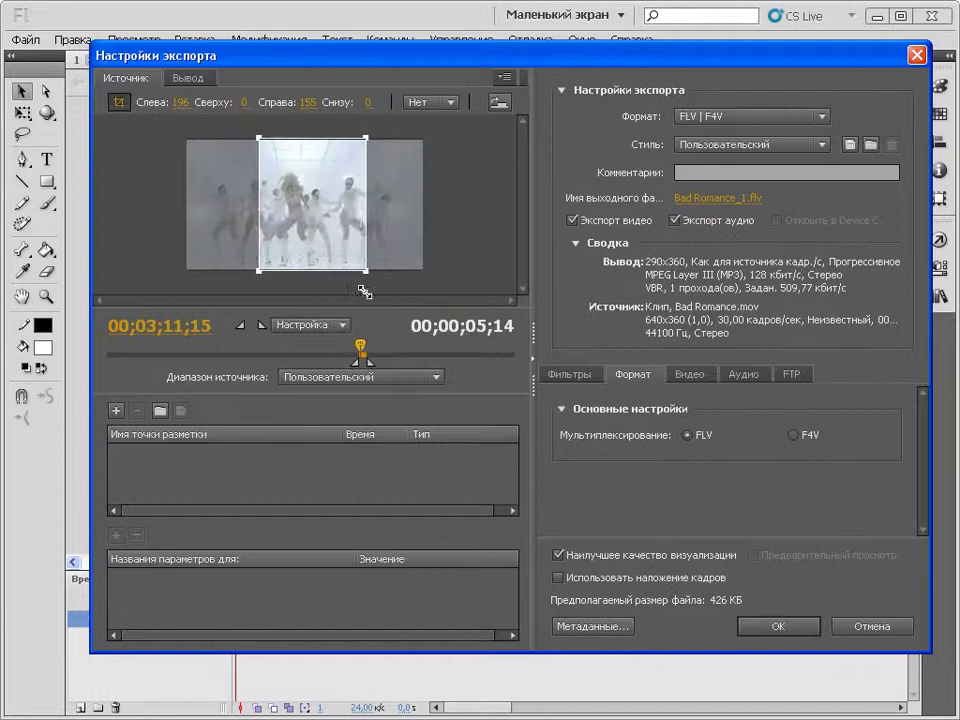
left_click_drag(259, 209, 252, 209)
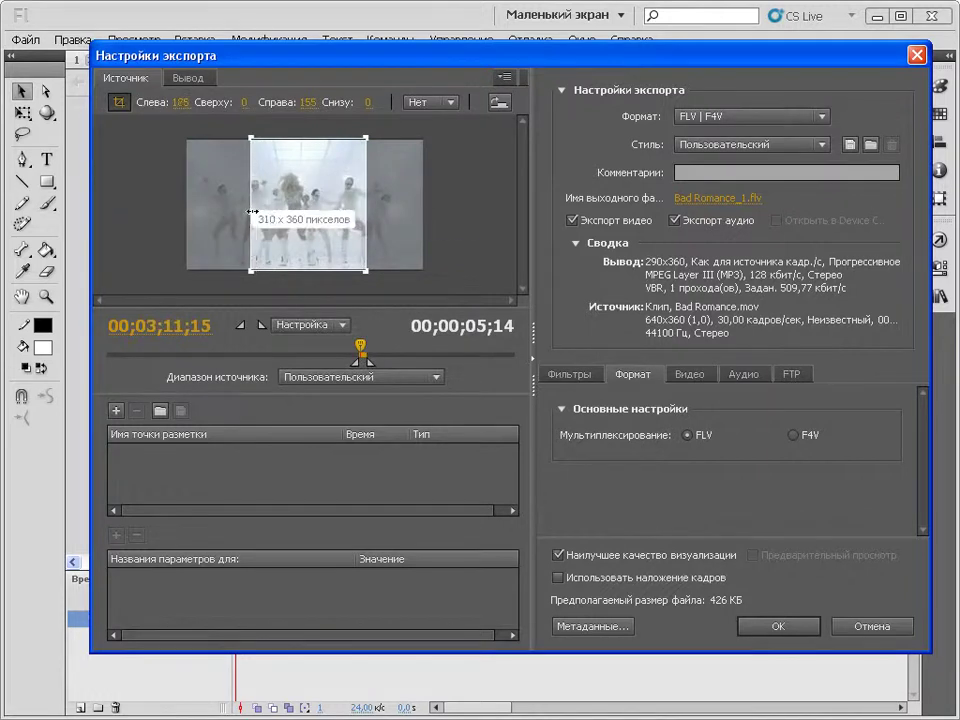
left_click_drag(364, 212, 348, 214)
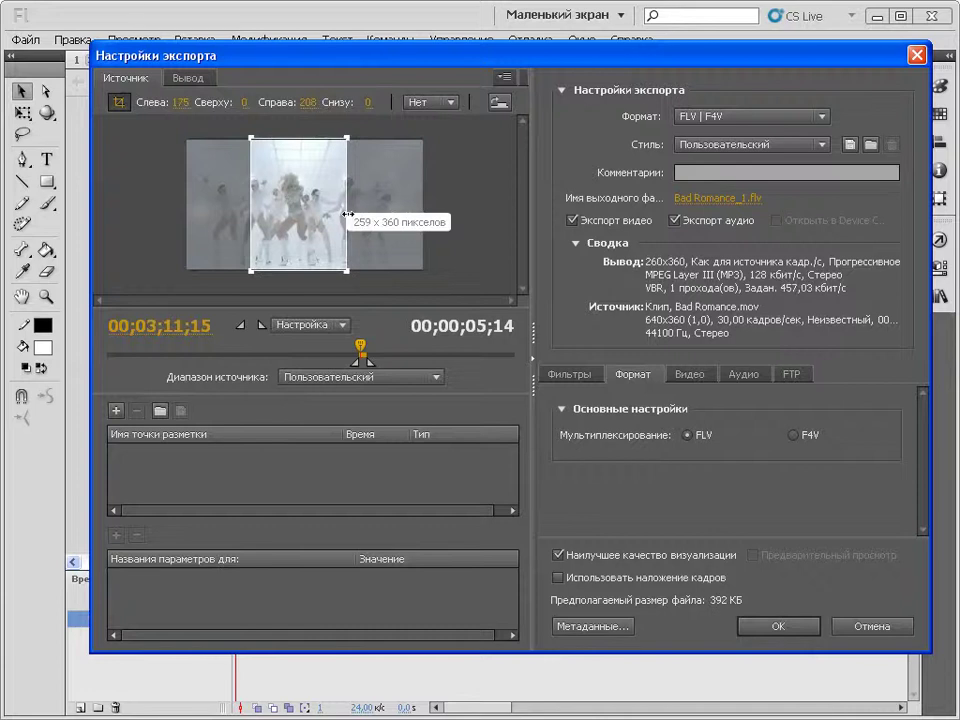
left_click_drag(251, 221, 247, 224)
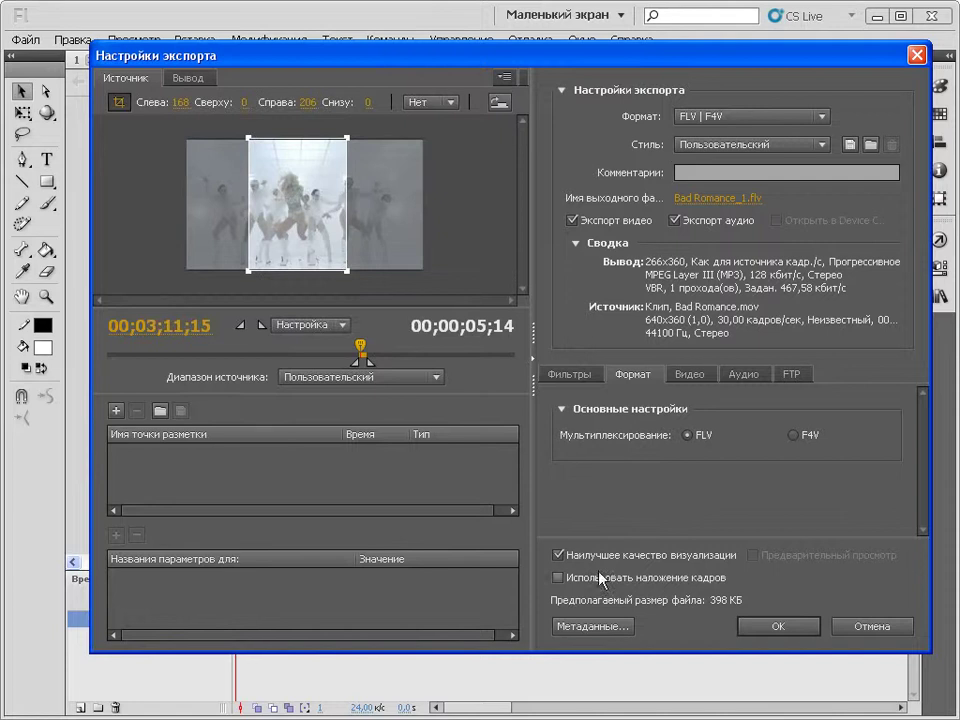
left_click(779, 627)
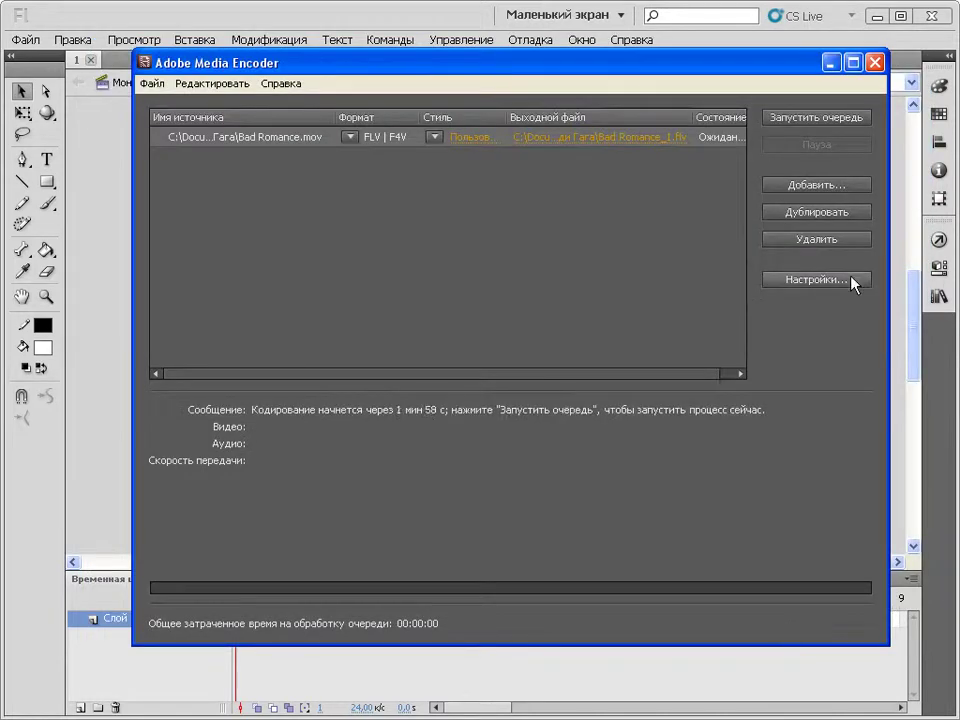
left_click(810, 119)
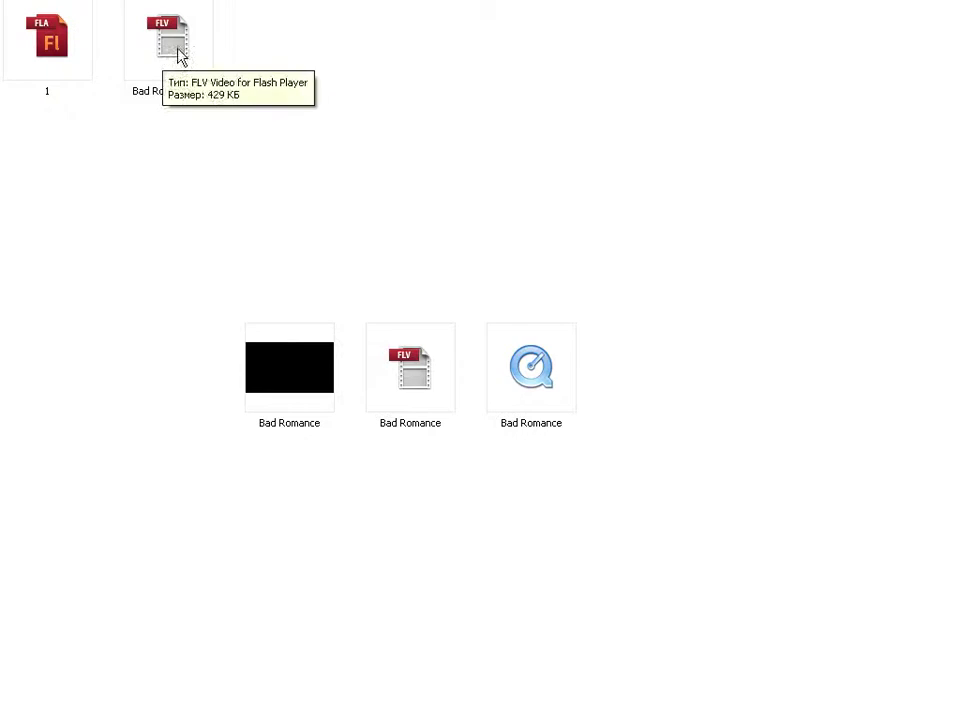
Arrange the encoded Bad Romance_1 video and the Flash document 1 above the source clips in the folder
left_click_drag(178, 55, 426, 216)
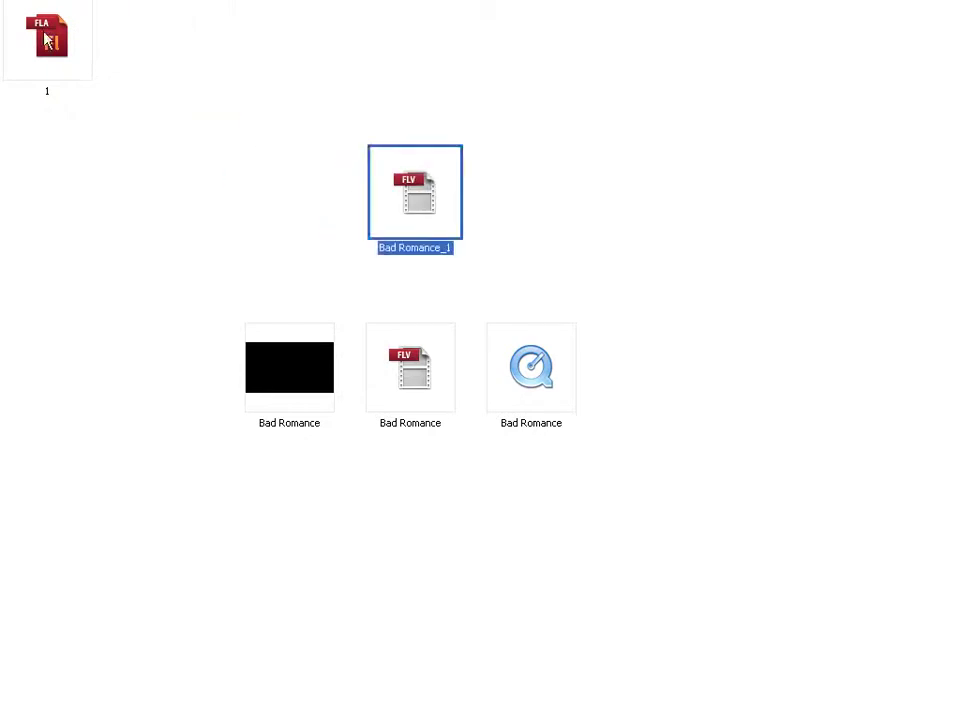
left_click_drag(45, 38, 294, 182)
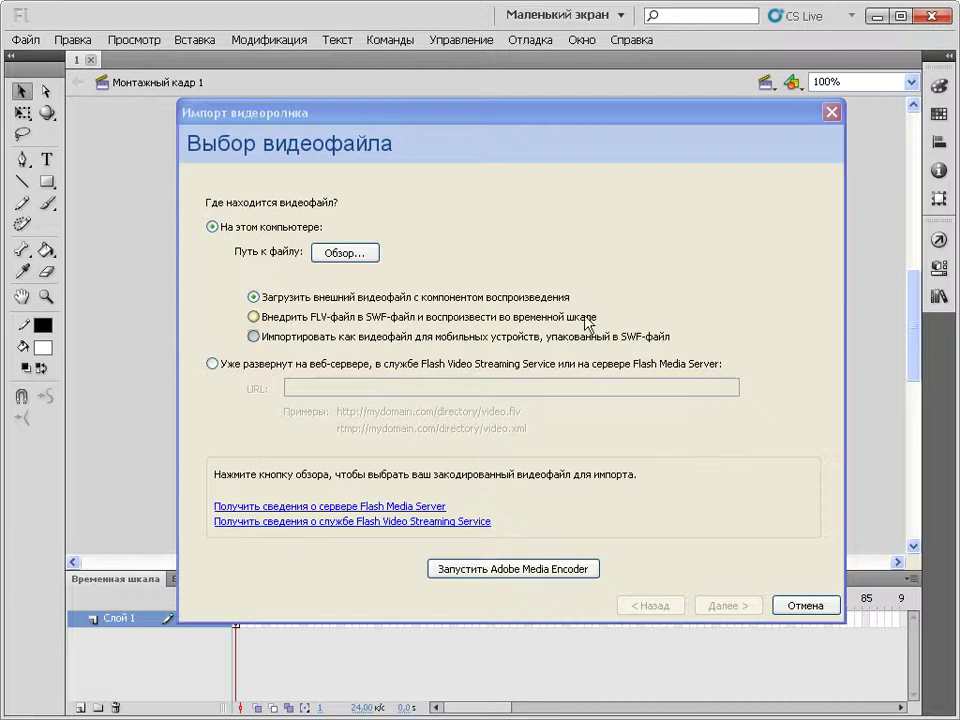
Choose to embed the FLV in the SWF and play it in the timeline, using Bad Romance_1 as the source video
left_click(253, 316)
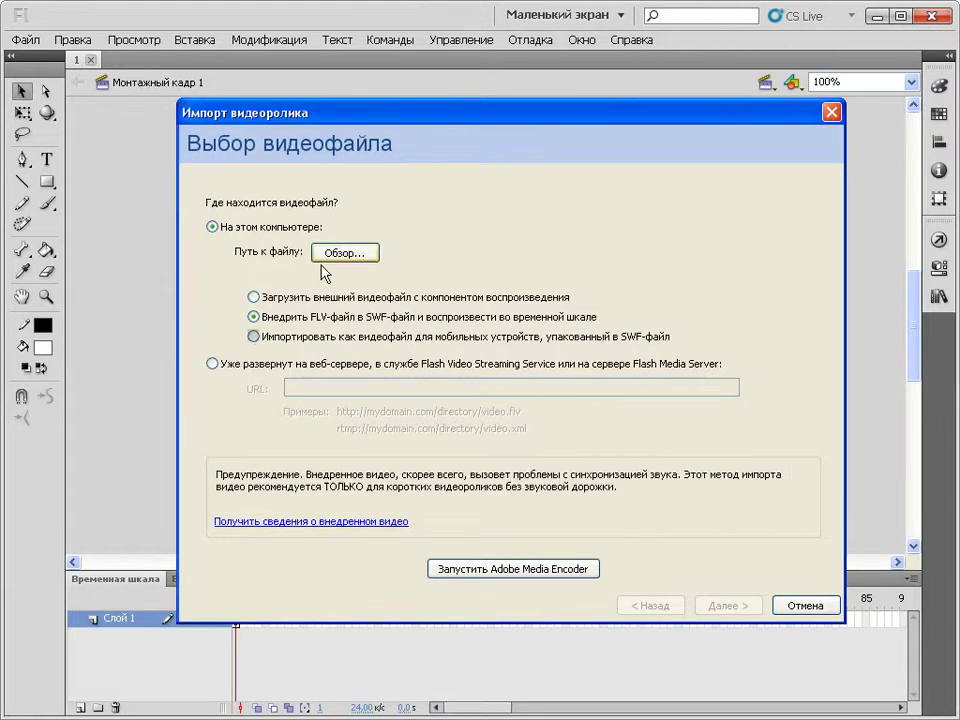
left_click(343, 252)
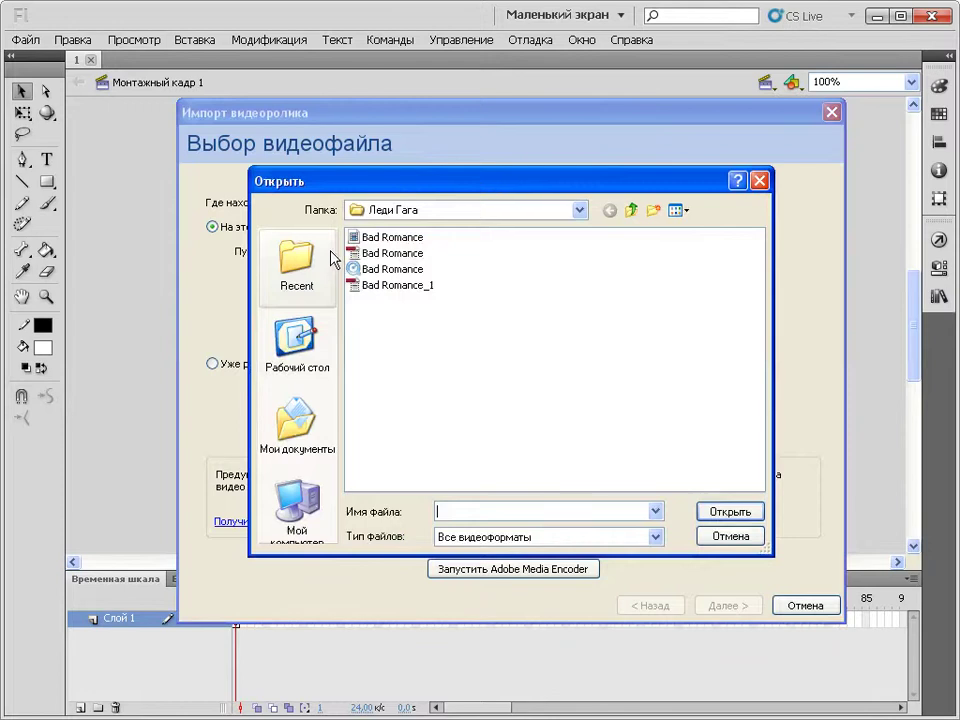
left_click(376, 288)
left_click(715, 511)
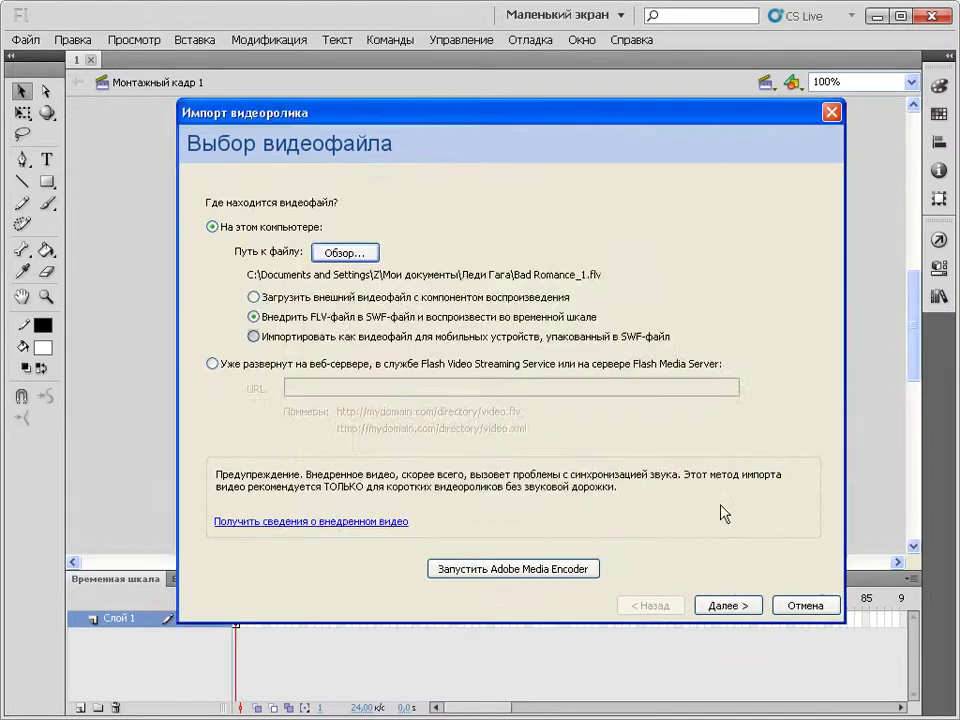
left_click(733, 606)
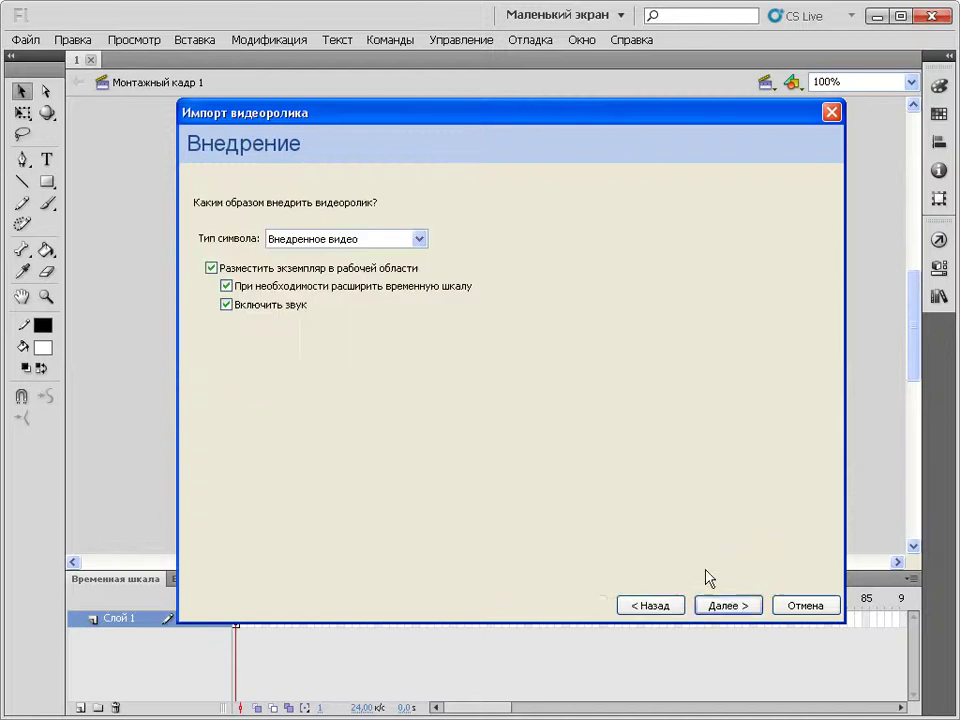
Exclude the audio from the embedded video and finish the import onto the stage
left_click(228, 306)
left_click(740, 612)
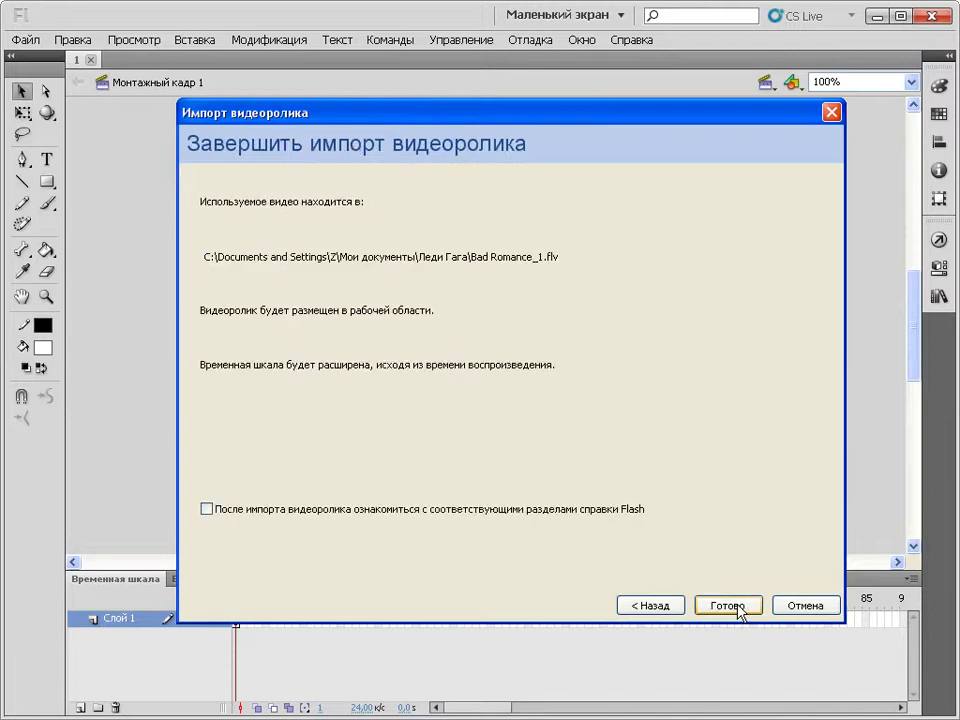
left_click(728, 606)
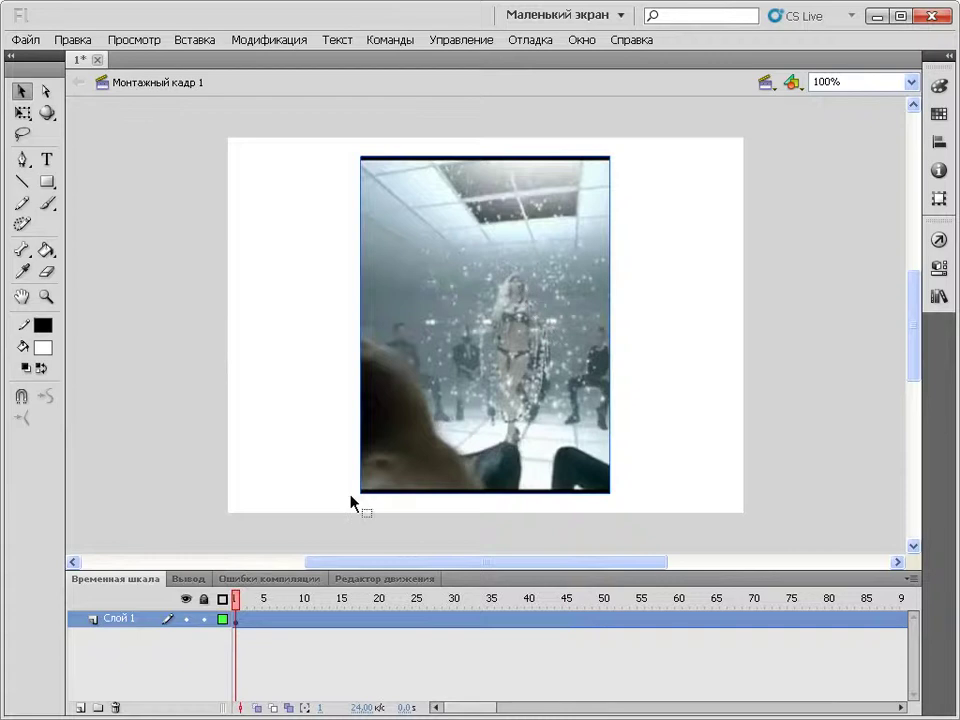
Add a new layer above the video layer and lock the video layer
left_click(81, 707)
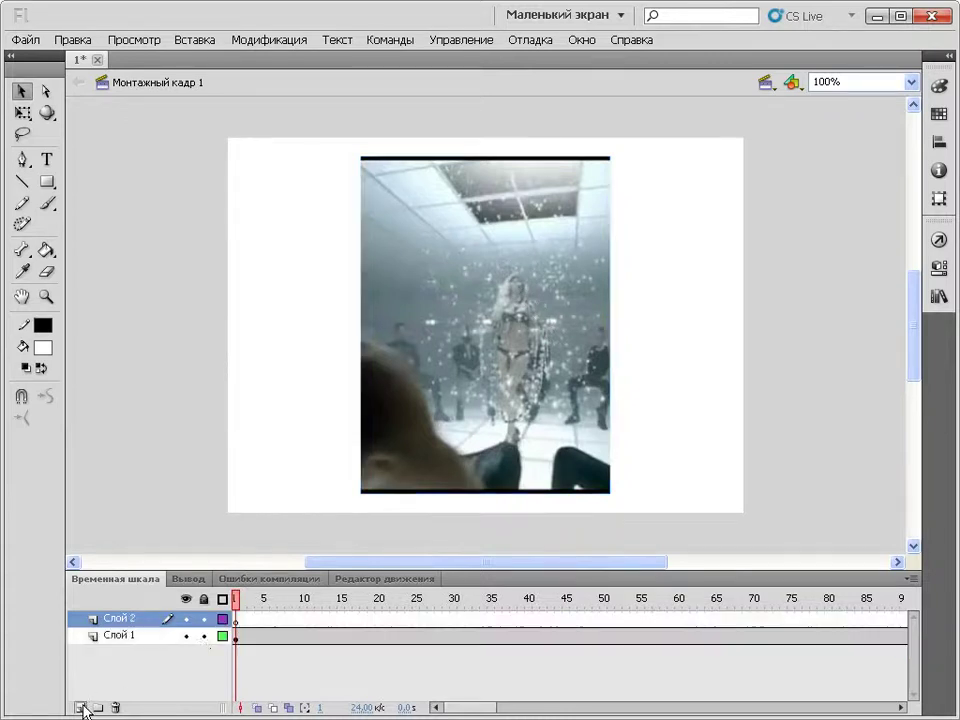
left_click(204, 637)
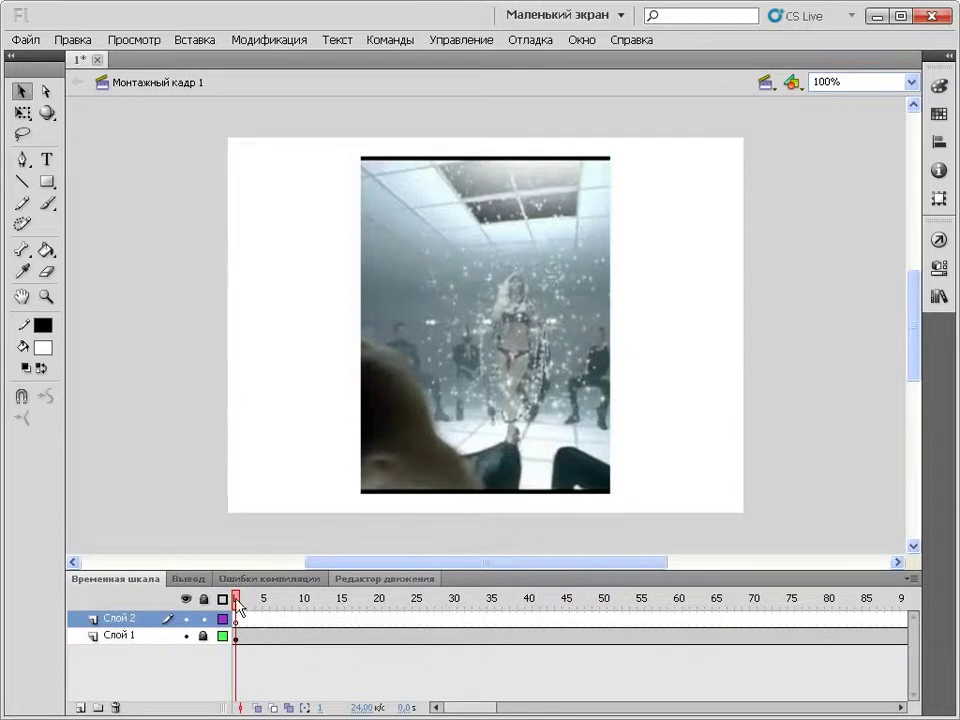
mouse_move(237, 607)
left_mouse_down()
mouse_move(587, 606)
mouse_move(236, 605)
left_mouse_up()
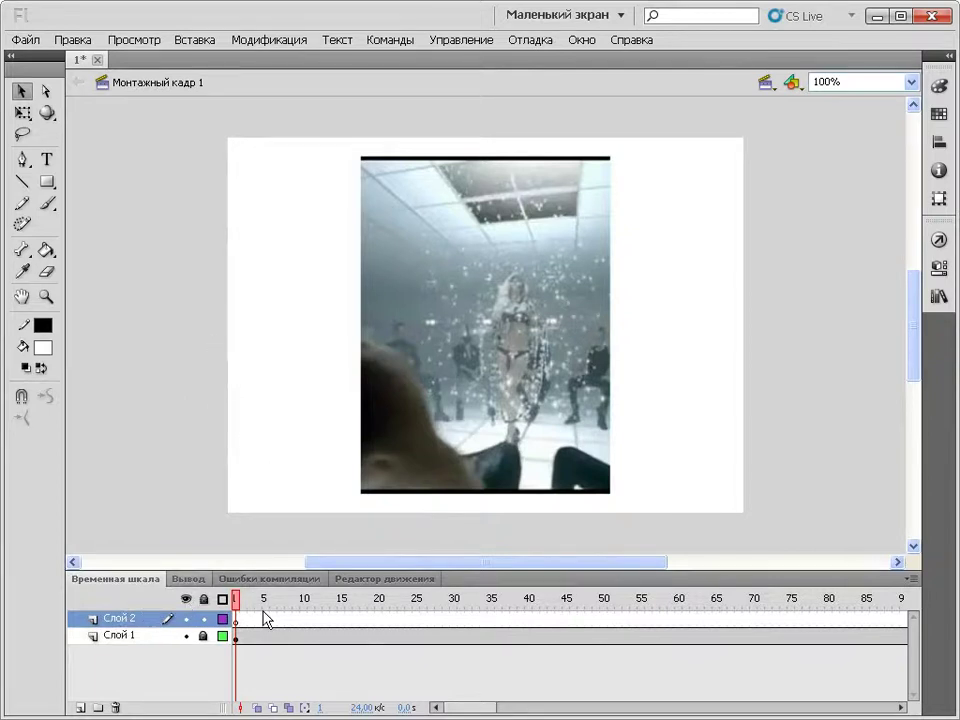
Go to frame 22 and trace the spiky top of the central dancer's hair with the Line tool at 400% magnification
left_click_drag(262, 616, 393, 612)
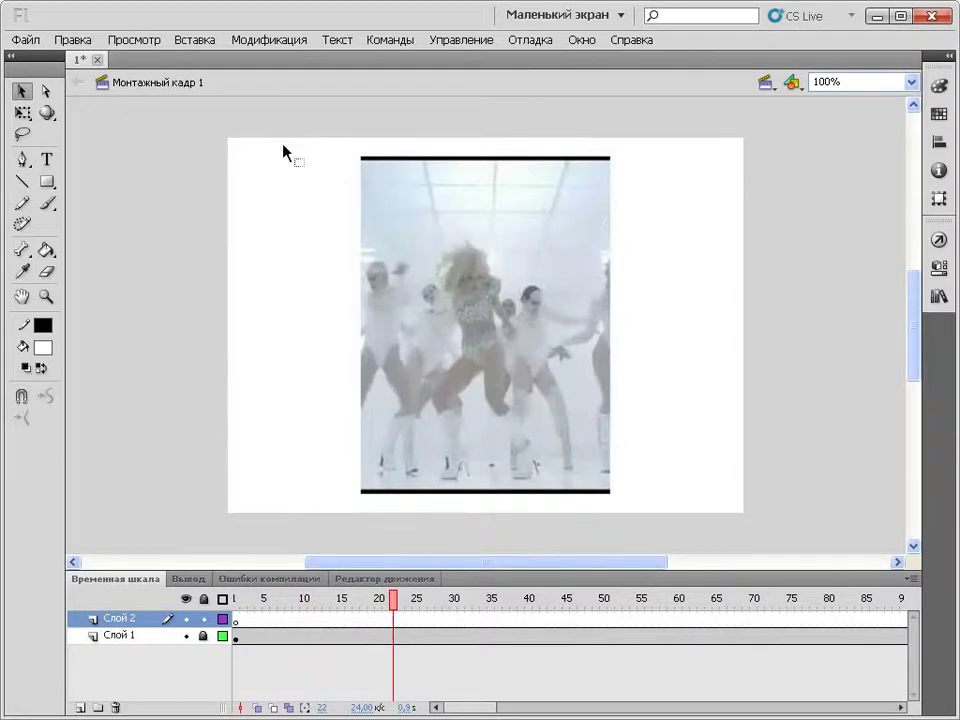
left_click(22, 183)
left_click(912, 82)
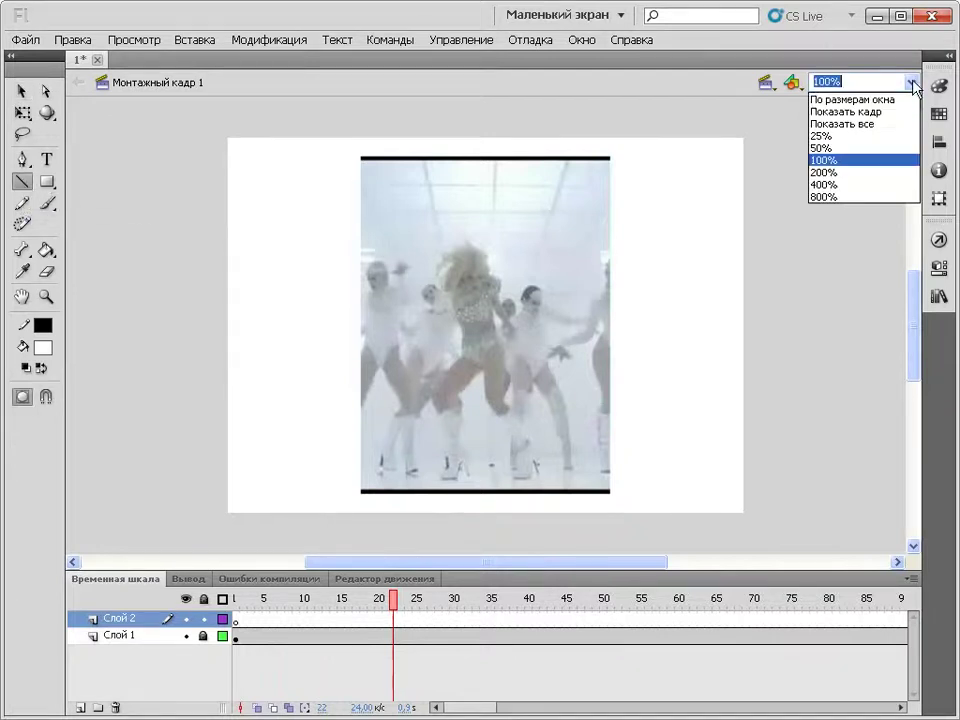
left_click(821, 173)
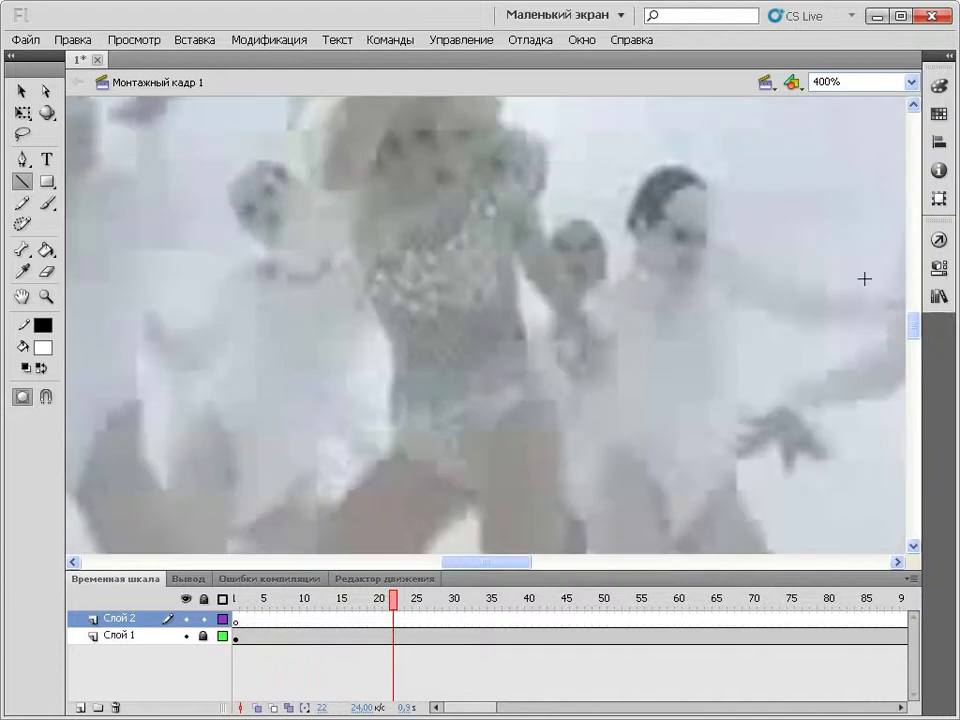
scroll(917, 321, "up", 4)
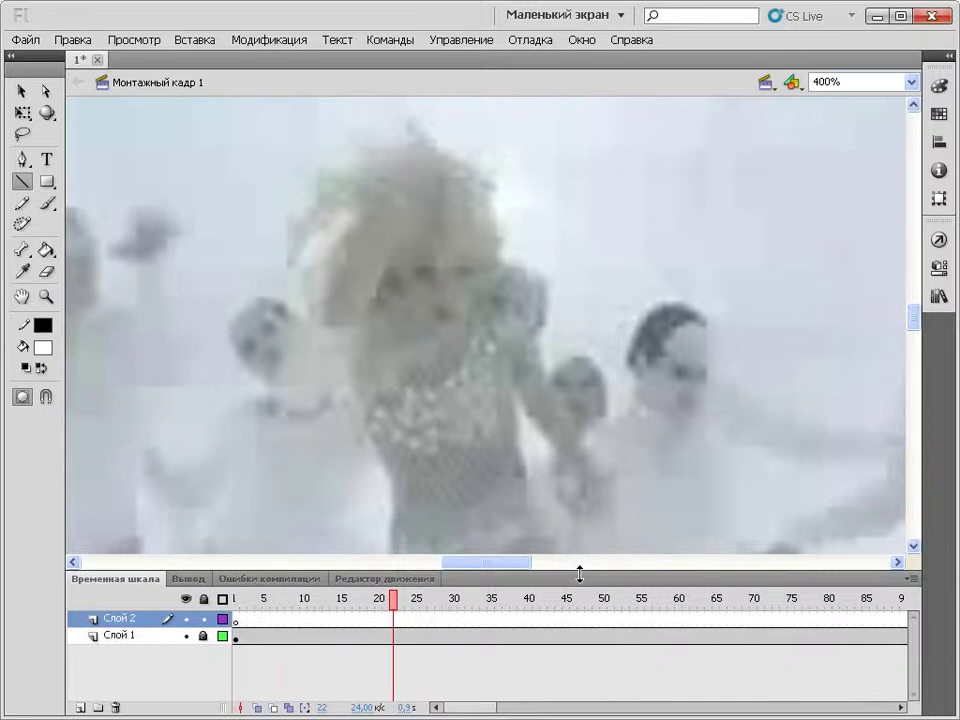
left_click_drag(579, 568, 577, 607)
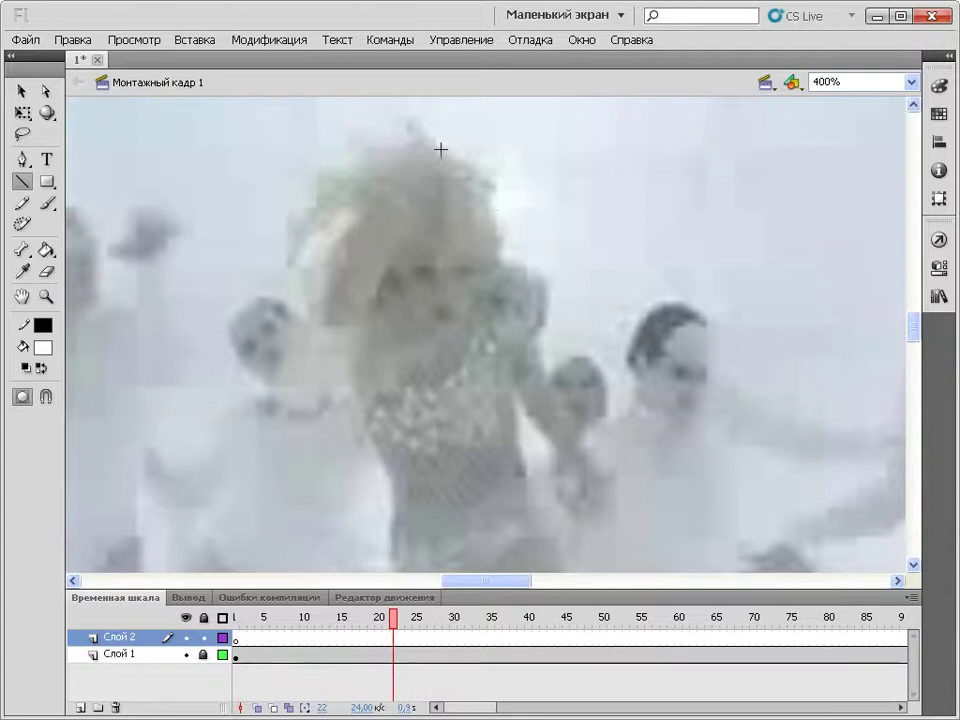
mouse_move(441, 149)
left_mouse_down()
mouse_move(411, 114)
mouse_move(406, 150)
mouse_move(380, 145)
left_mouse_up()
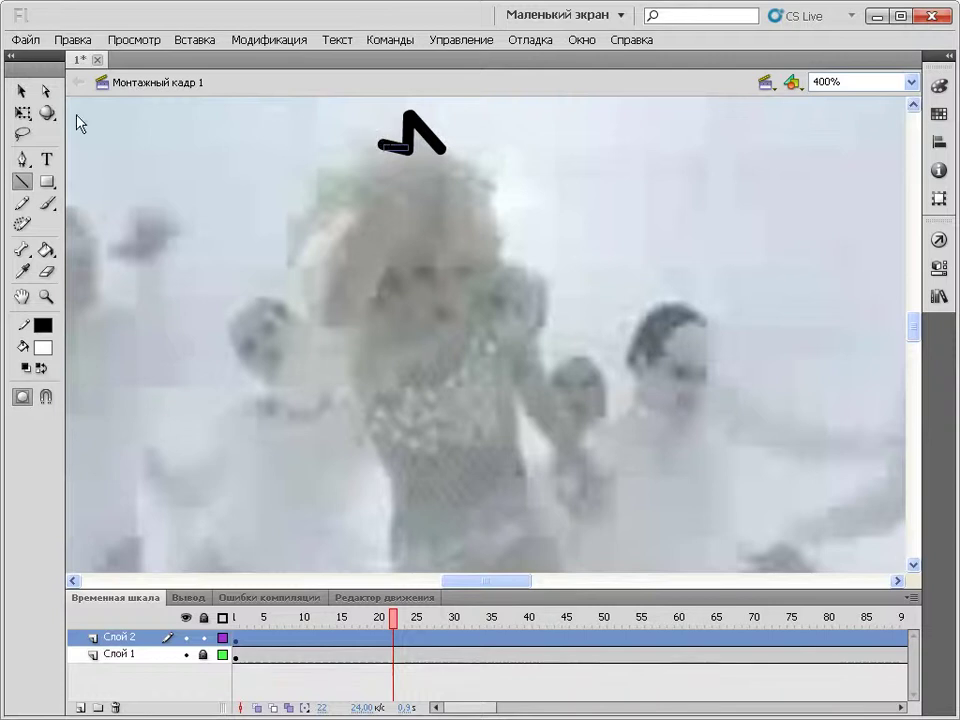
Select the lines drawn at the top of the hair and check their stroke thickness and style properties
left_click(21, 91)
left_click_drag(519, 189, 354, 96)
left_click(941, 269)
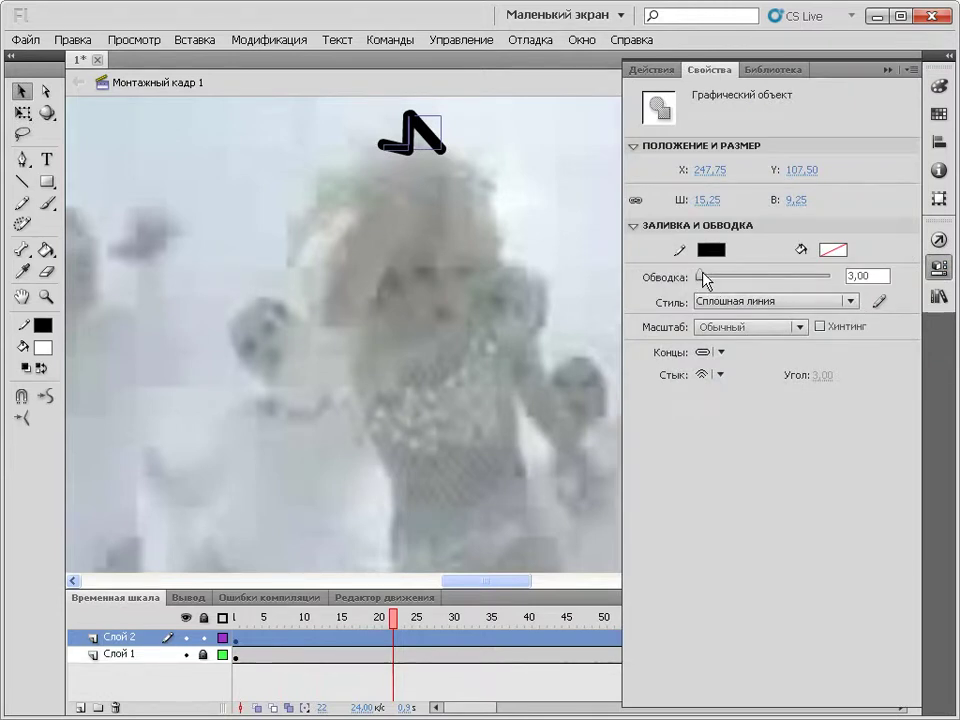
left_click(941, 269)
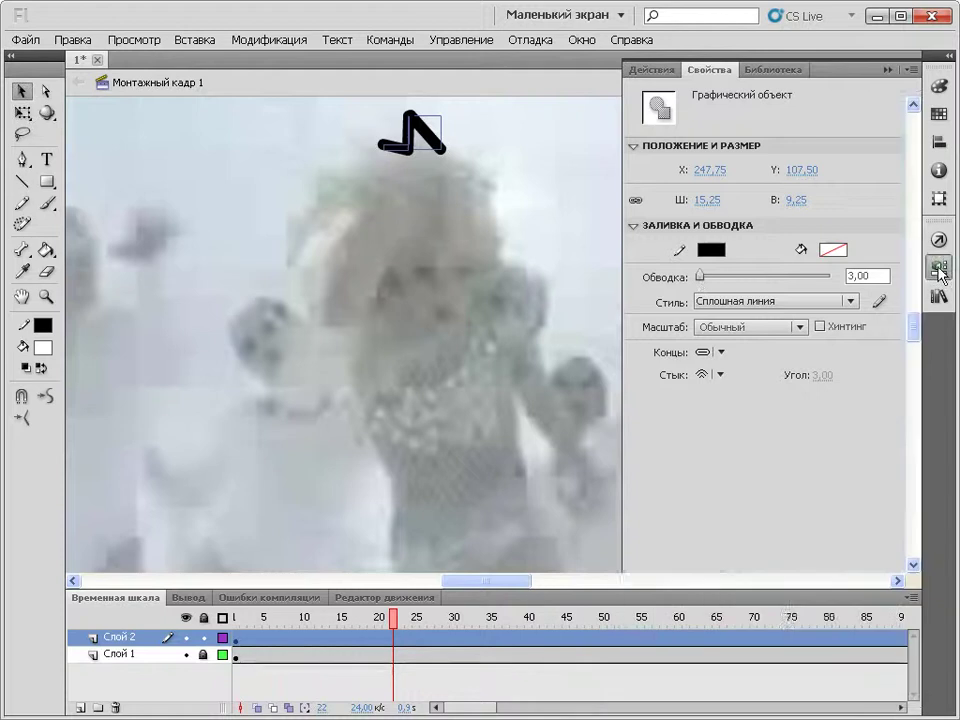
Trace the left side of the dancer's hair and torso with connected lines, extending the last line's end down to the hip
left_click(21, 181)
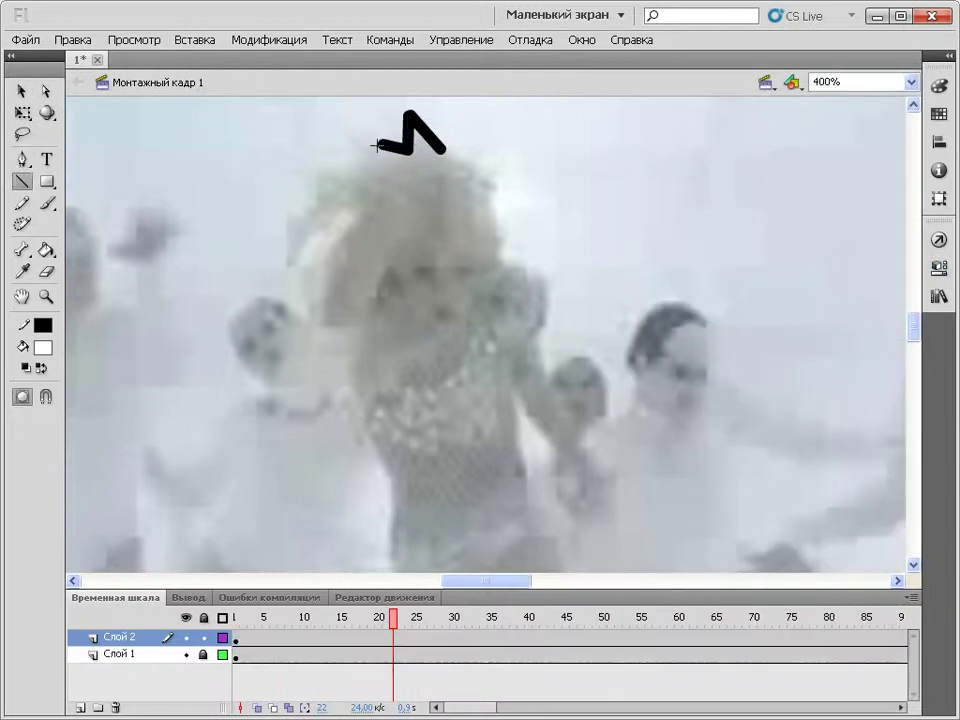
mouse_move(377, 146)
left_mouse_down()
mouse_move(349, 136)
mouse_move(347, 146)
mouse_move(318, 151)
left_mouse_up()
mouse_move(317, 151)
left_mouse_down()
mouse_move(315, 185)
mouse_move(280, 193)
mouse_move(287, 320)
mouse_move(306, 328)
mouse_move(318, 399)
mouse_move(284, 393)
mouse_move(285, 403)
mouse_move(326, 396)
mouse_move(317, 401)
mouse_move(346, 421)
mouse_move(339, 426)
mouse_move(352, 406)
mouse_move(360, 463)
mouse_move(366, 432)
mouse_move(384, 479)
left_mouse_up()
mouse_move(387, 490)
left_mouse_down()
mouse_move(387, 554)
mouse_move(390, 524)
left_mouse_up()
scroll(388, 529, "down", 3)
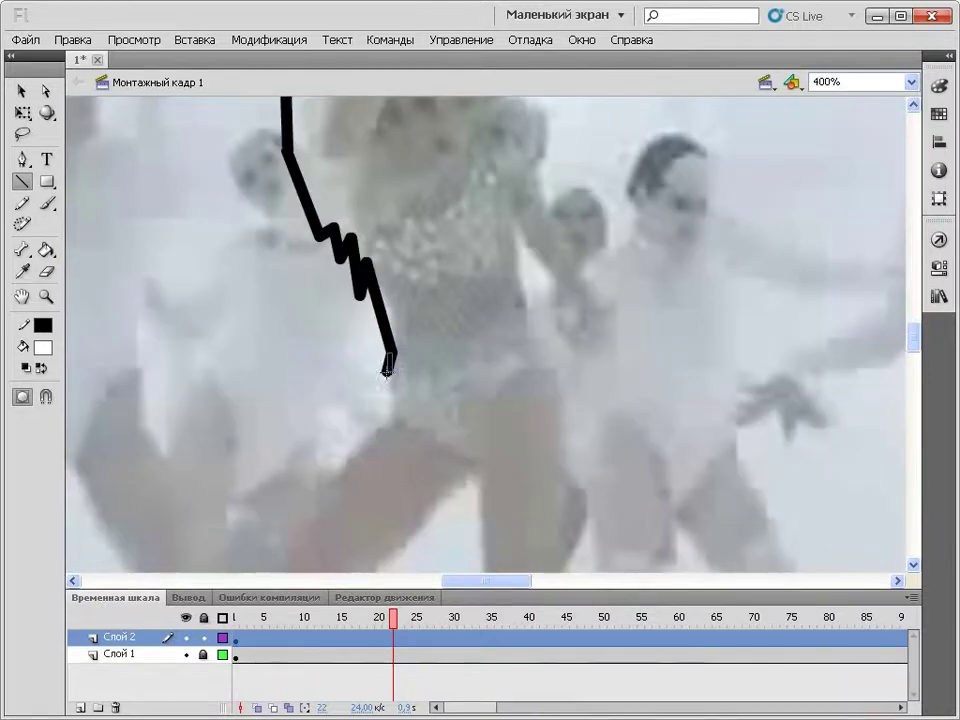
left_click(21, 90)
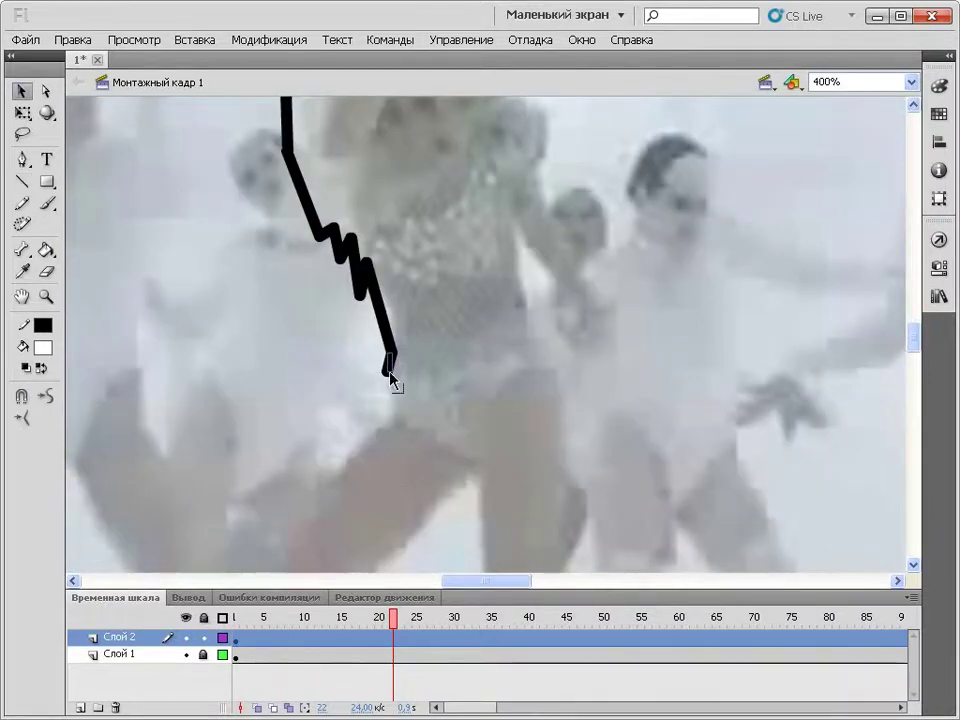
mouse_move(392, 381)
left_mouse_down()
mouse_move(403, 435)
mouse_move(382, 388)
mouse_move(392, 374)
mouse_move(401, 429)
mouse_move(396, 420)
left_mouse_up()
Trace the outer edge of the dancer's left-hand thigh from the hip to just below the knee with straight lines
left_click(21, 181)
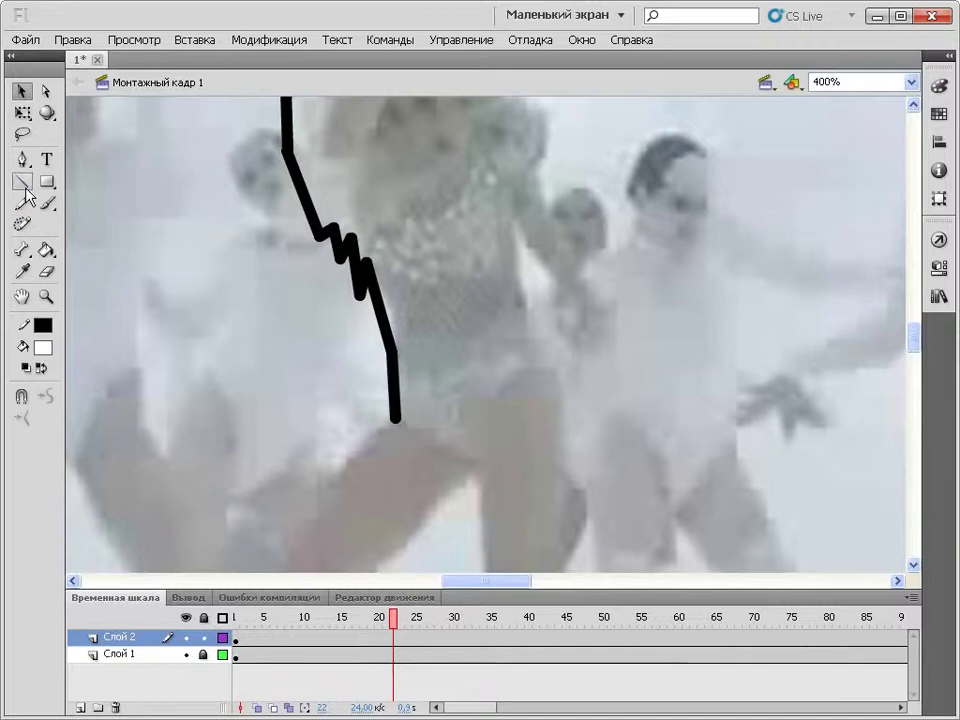
scroll(525, 283, "down", 2)
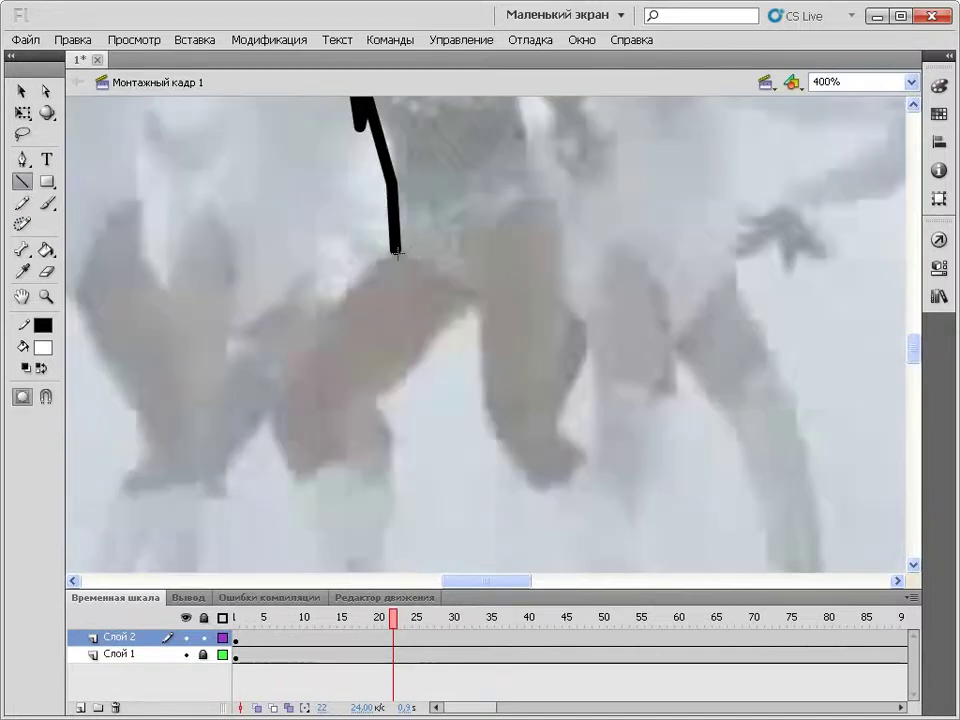
mouse_move(395, 248)
left_mouse_down()
mouse_move(282, 386)
mouse_move(300, 467)
mouse_move(283, 437)
left_mouse_up()
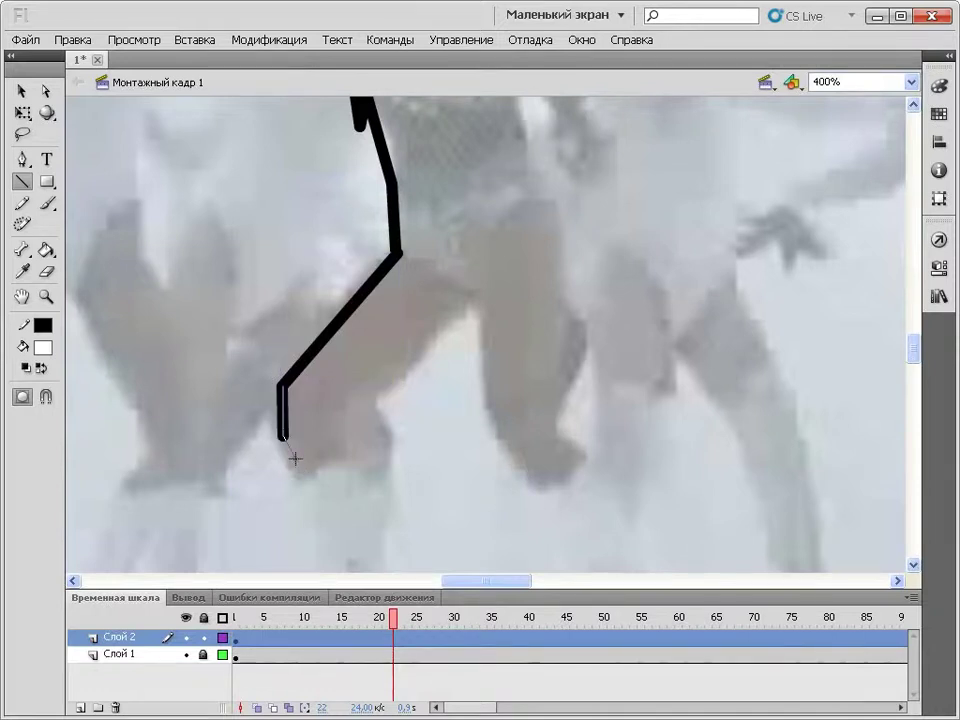
left_click_drag(302, 479, 302, 481)
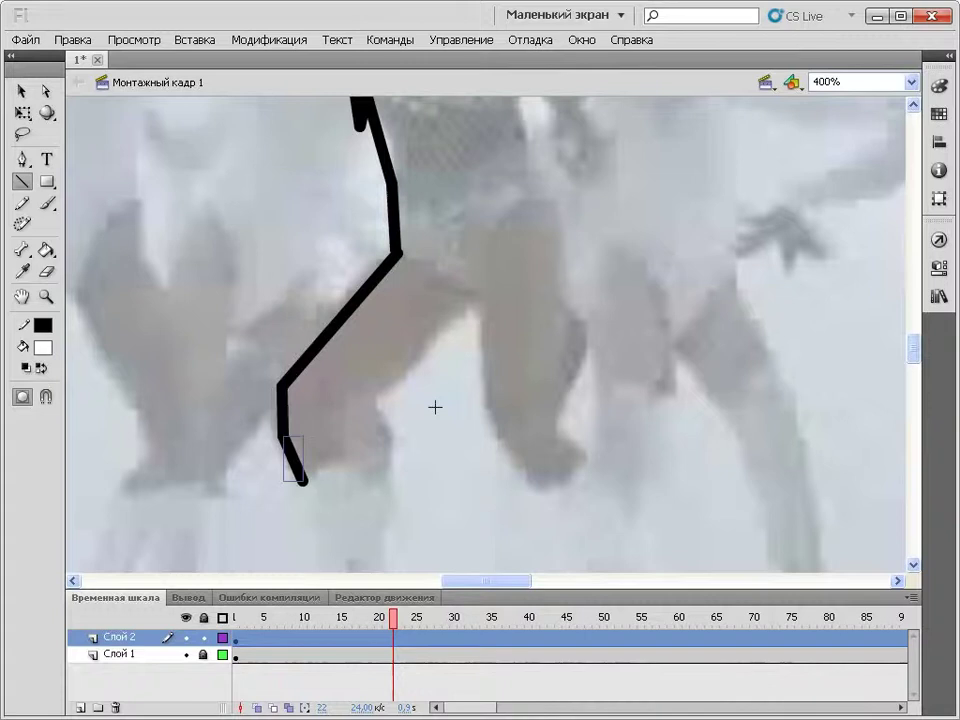
Outline the left-hand boot with its sole and high heel, continuing up the inner calf to the knee
scroll(493, 332, "down", 3)
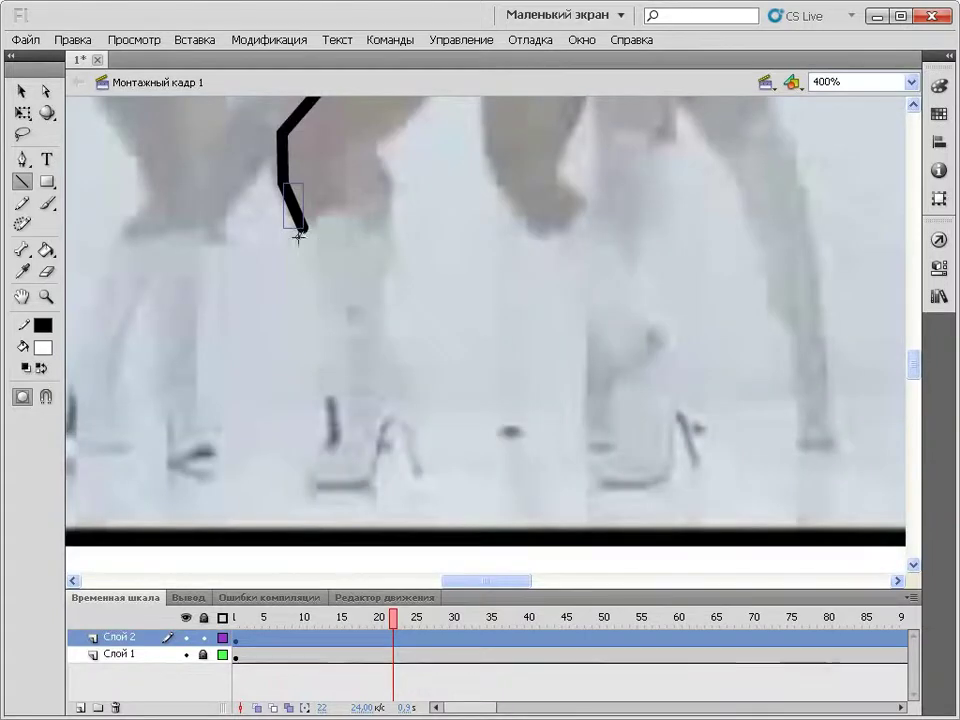
left_click_drag(299, 237, 329, 396)
mouse_move(328, 440)
left_mouse_down()
mouse_move(304, 466)
mouse_move(305, 489)
mouse_move(370, 489)
mouse_move(377, 460)
left_mouse_up()
mouse_move(377, 460)
left_mouse_down()
mouse_move(391, 419)
mouse_move(407, 472)
mouse_move(418, 476)
mouse_move(386, 340)
mouse_move(388, 240)
mouse_move(356, 199)
mouse_move(355, 148)
left_mouse_up()
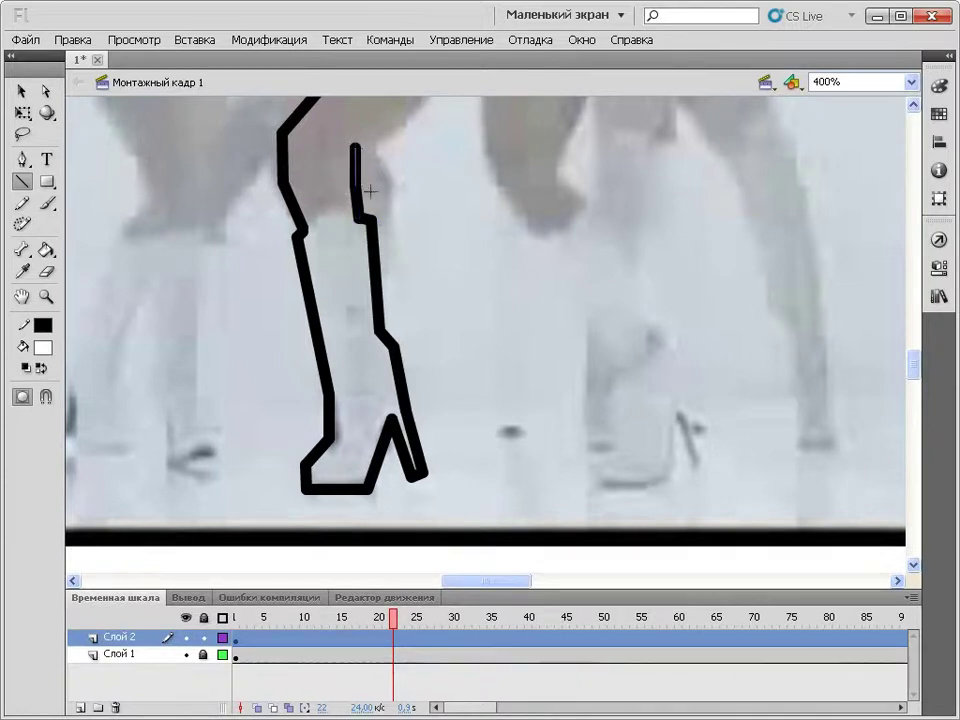
Trace the inner thighs through the crotch, then outline the right-hand lower leg and high-heeled boot up to the knee
scroll(357, 474, "up", 5)
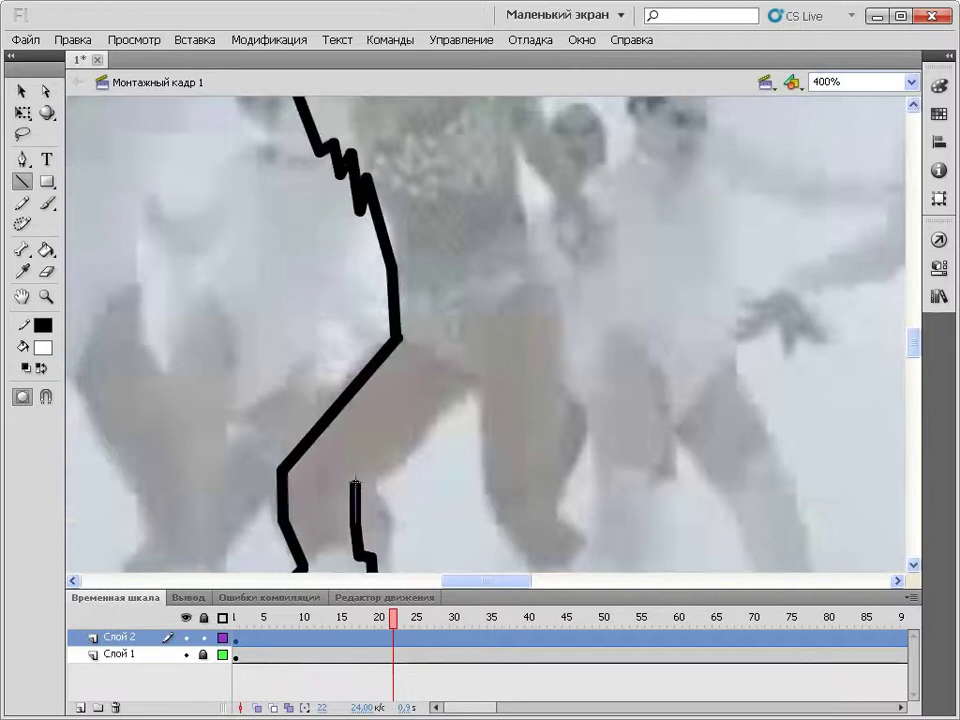
mouse_move(354, 485)
left_mouse_down()
mouse_move(425, 441)
mouse_move(475, 387)
mouse_move(487, 495)
mouse_move(514, 550)
mouse_move(525, 290)
mouse_move(620, 458)
mouse_move(617, 537)
mouse_move(584, 545)
mouse_move(583, 561)
mouse_move(660, 568)
mouse_move(673, 543)
left_mouse_up()
left_click_drag(673, 543, 653, 428)
left_click_drag(653, 428, 595, 290)
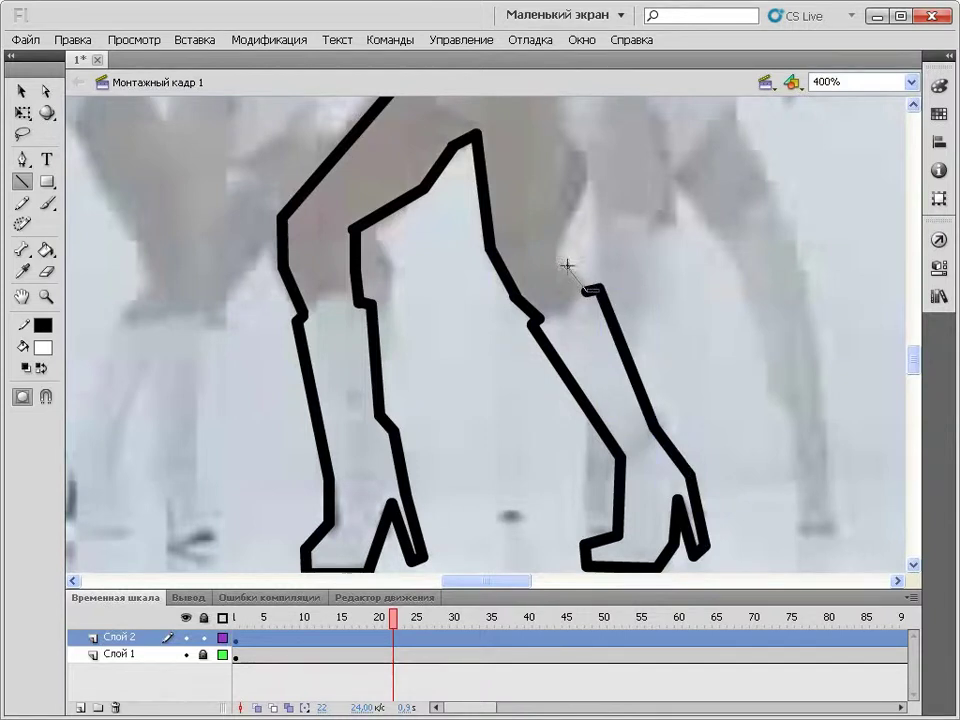
Trace the outer edge of the right-hand thigh up past the hip and extend the last line's end to the waist
left_click_drag(590, 289, 561, 103)
scroll(680, 176, "up", 5)
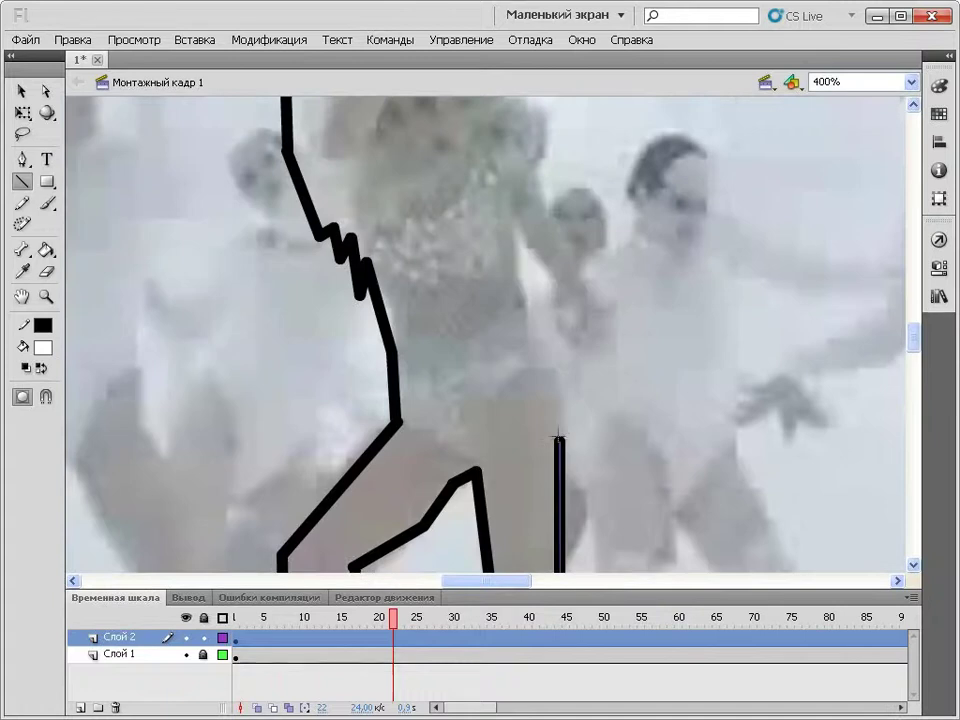
left_click_drag(557, 377, 523, 331)
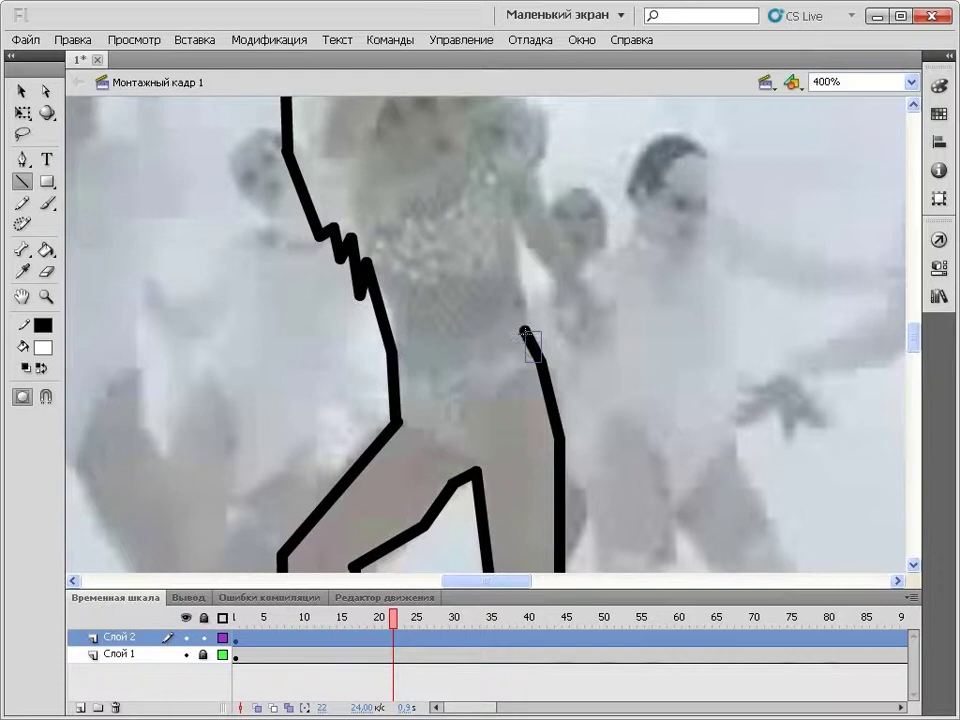
left_click(21, 90)
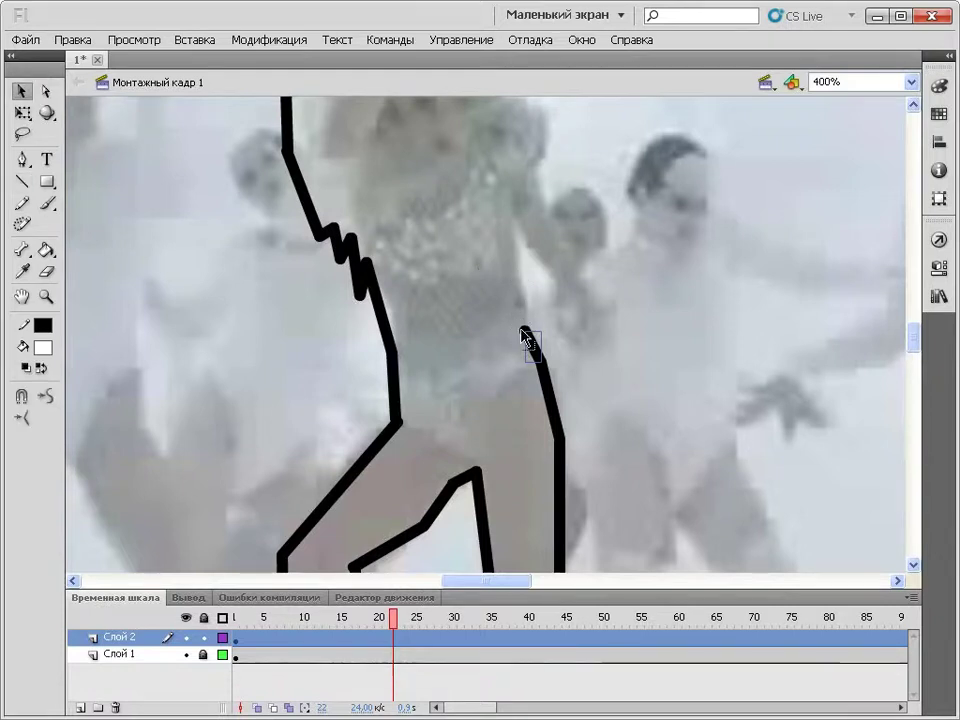
left_click_drag(527, 332, 525, 302)
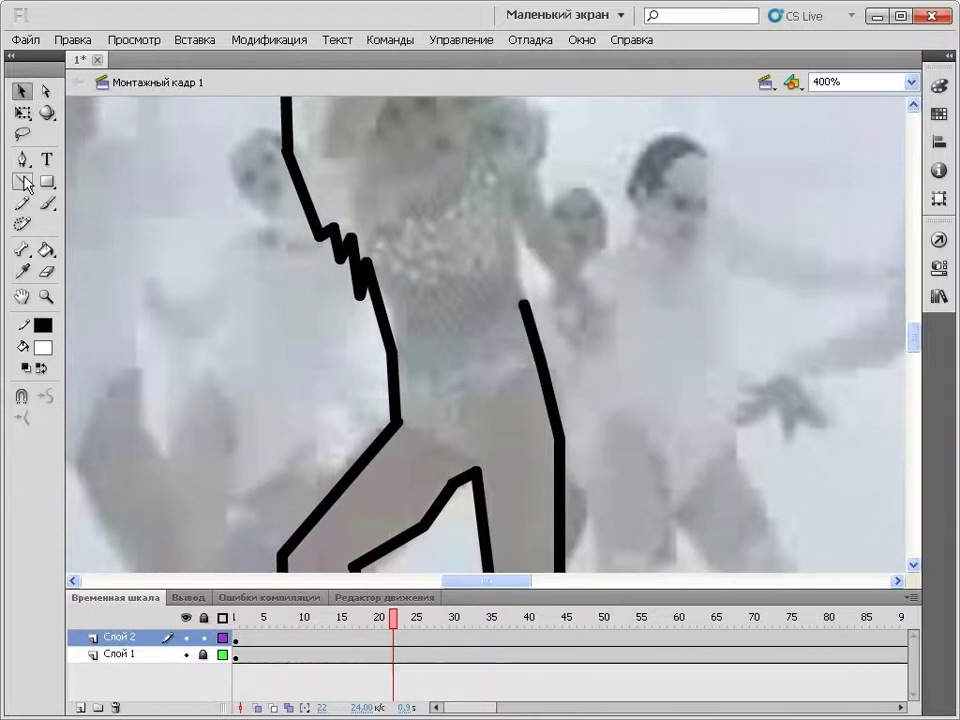
Trace the right side of the torso, the bent arm and the hair, closing the dancer's outline at the hair's top spike
key("n")
mouse_move(522, 300)
left_mouse_down()
mouse_move(519, 223)
mouse_move(509, 211)
mouse_move(588, 342)
mouse_move(599, 302)
mouse_move(556, 240)
mouse_move(535, 166)
mouse_move(491, 142)
left_mouse_up()
scroll(583, 176, "up", 5)
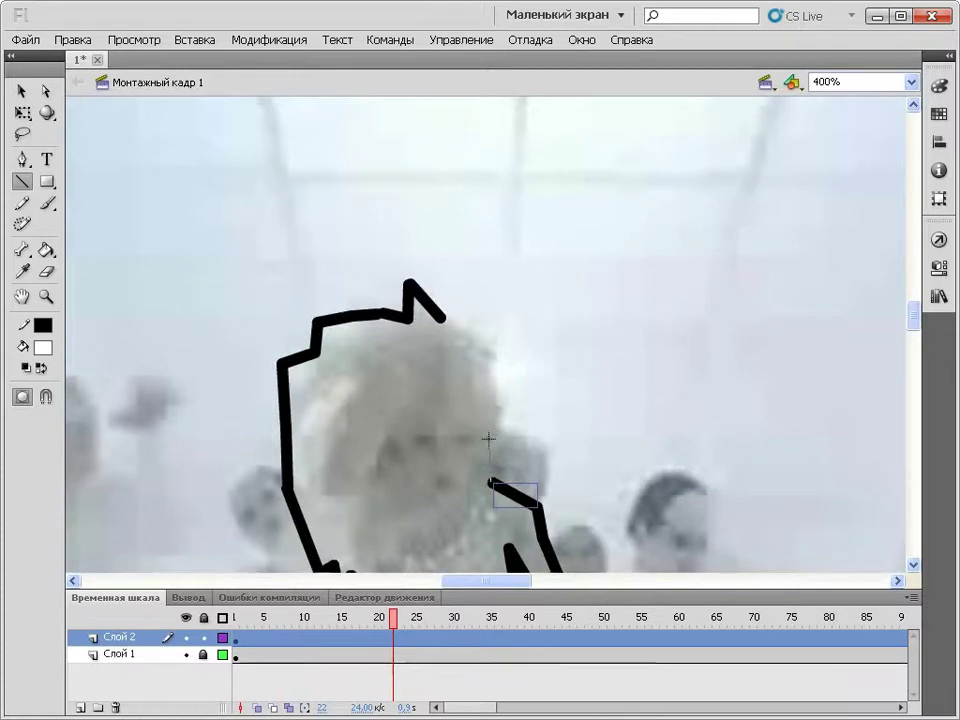
mouse_move(489, 482)
left_mouse_down()
mouse_move(488, 438)
mouse_move(501, 413)
left_mouse_up()
left_click_drag(489, 369, 441, 321)
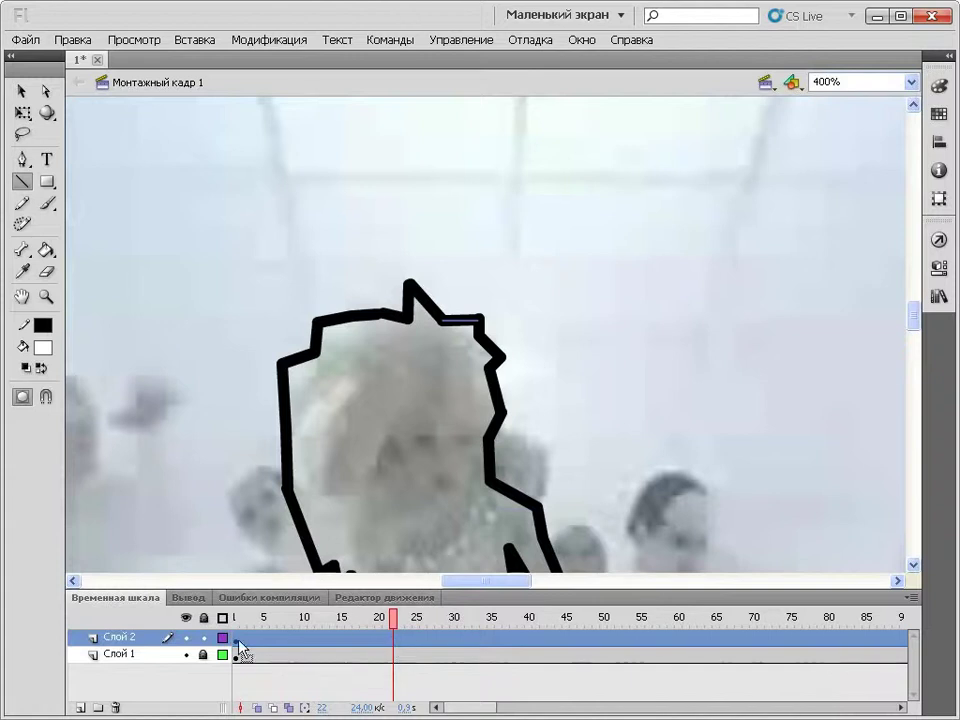
Move the outline's keyframe on Слой 2 from frame 1 to frame 22
left_click(311, 637)
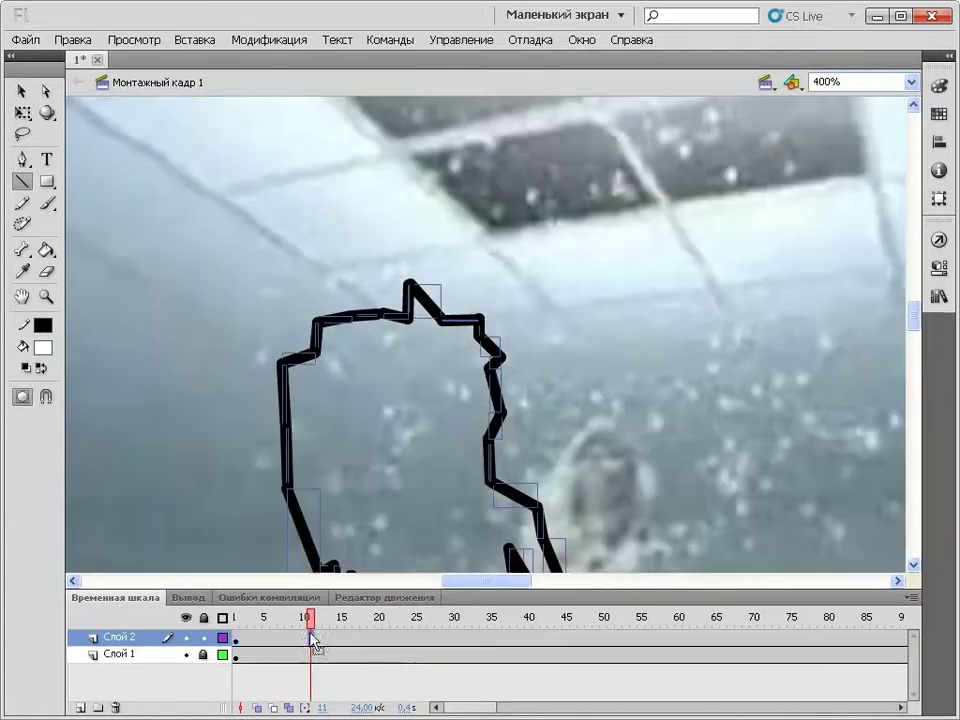
left_click(235, 640)
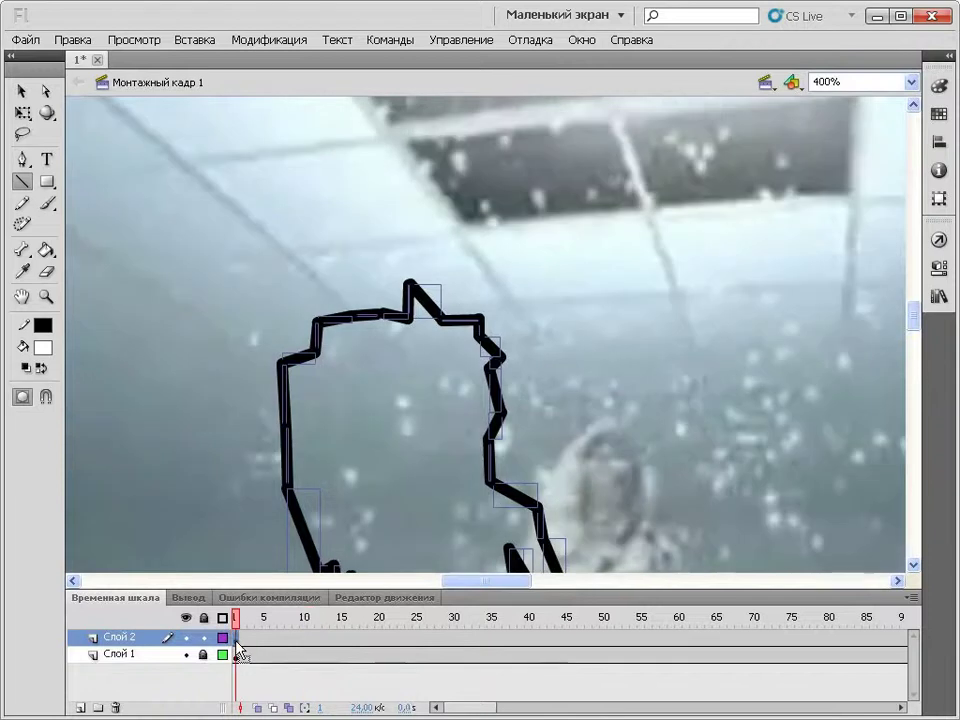
left_click_drag(235, 640, 389, 637)
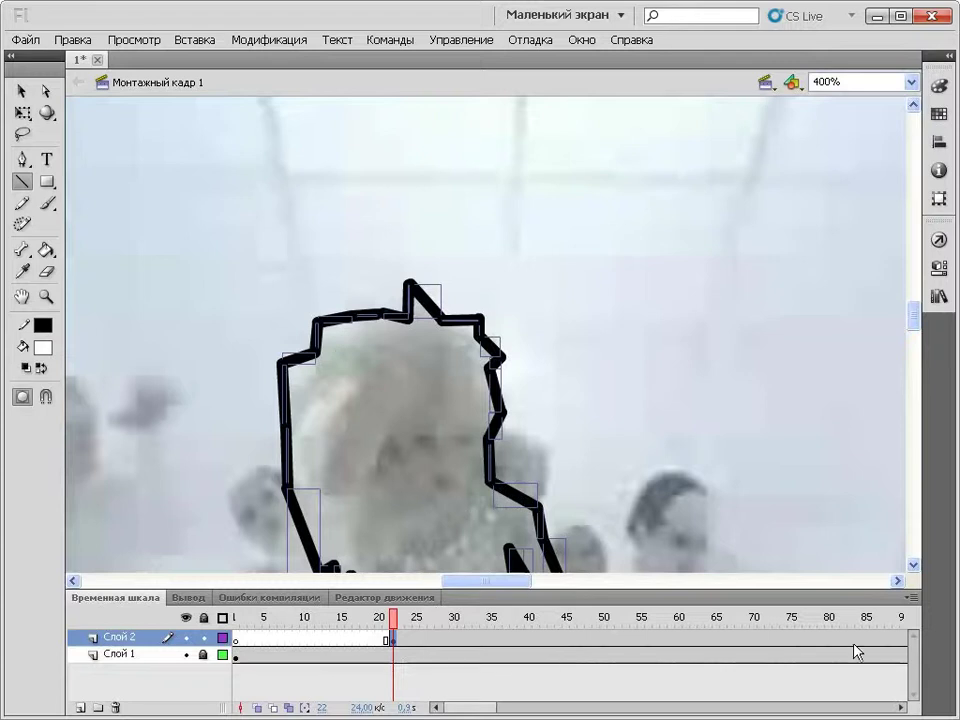
left_click_drag(480, 714, 542, 709)
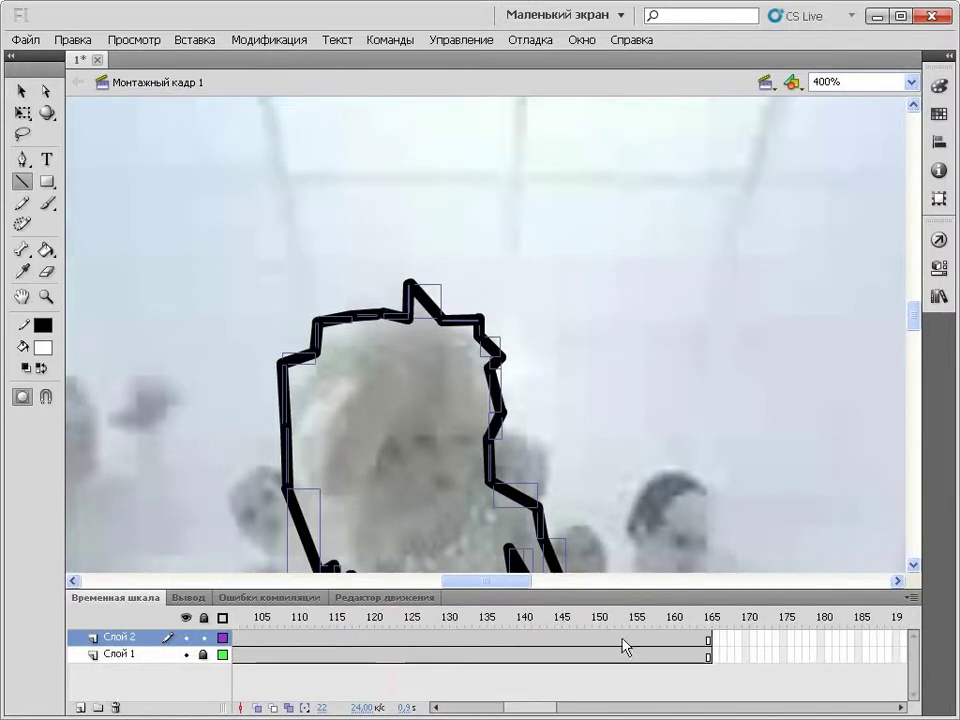
left_click(711, 641)
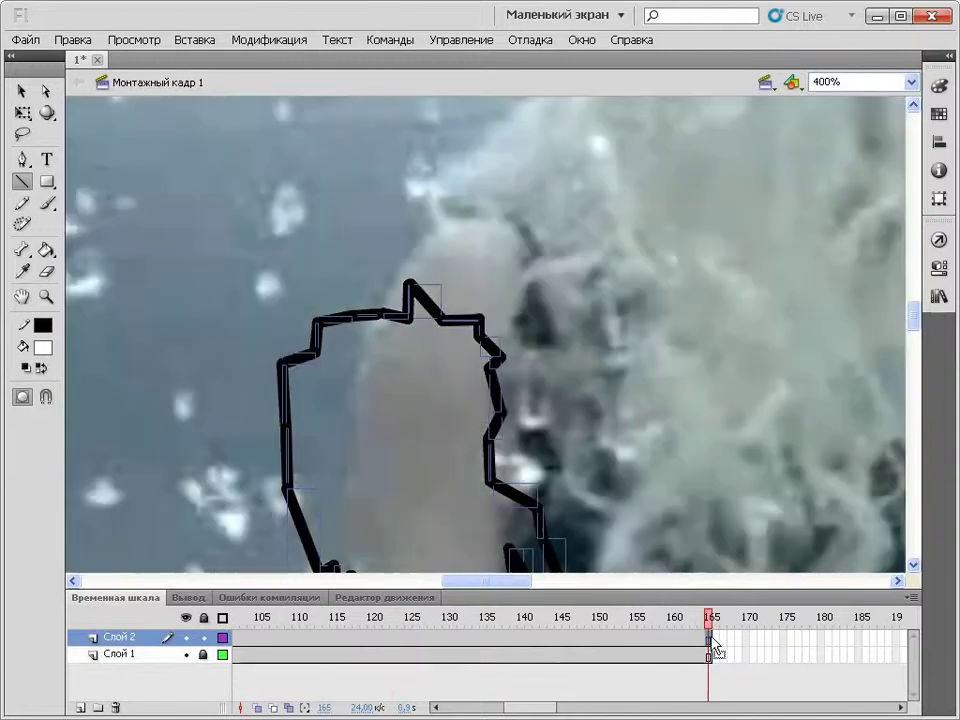
left_click(589, 647)
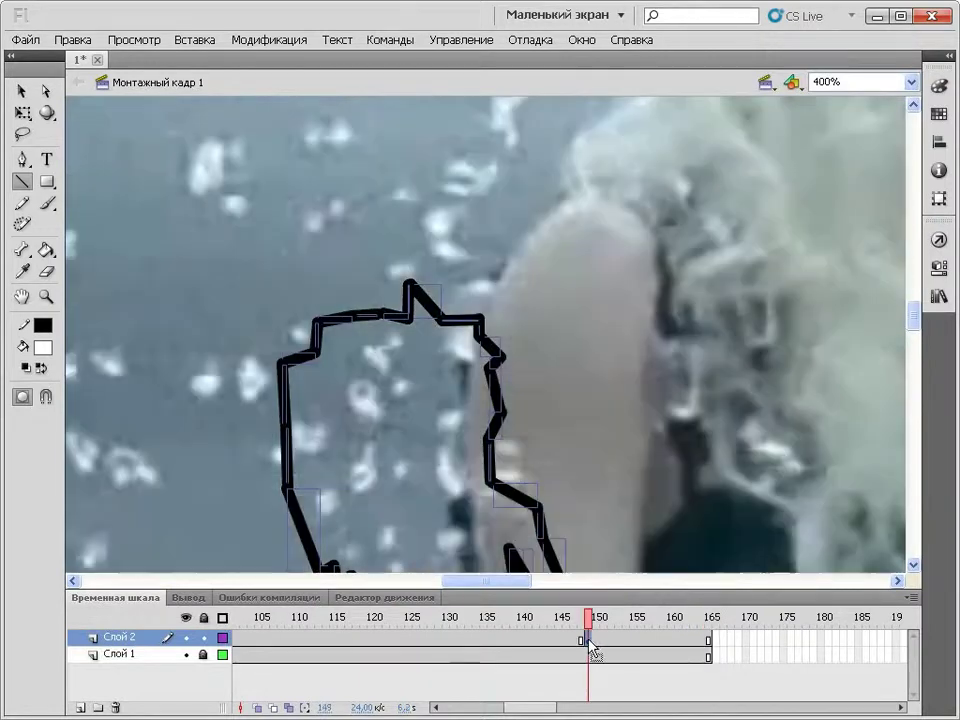
key("Return")
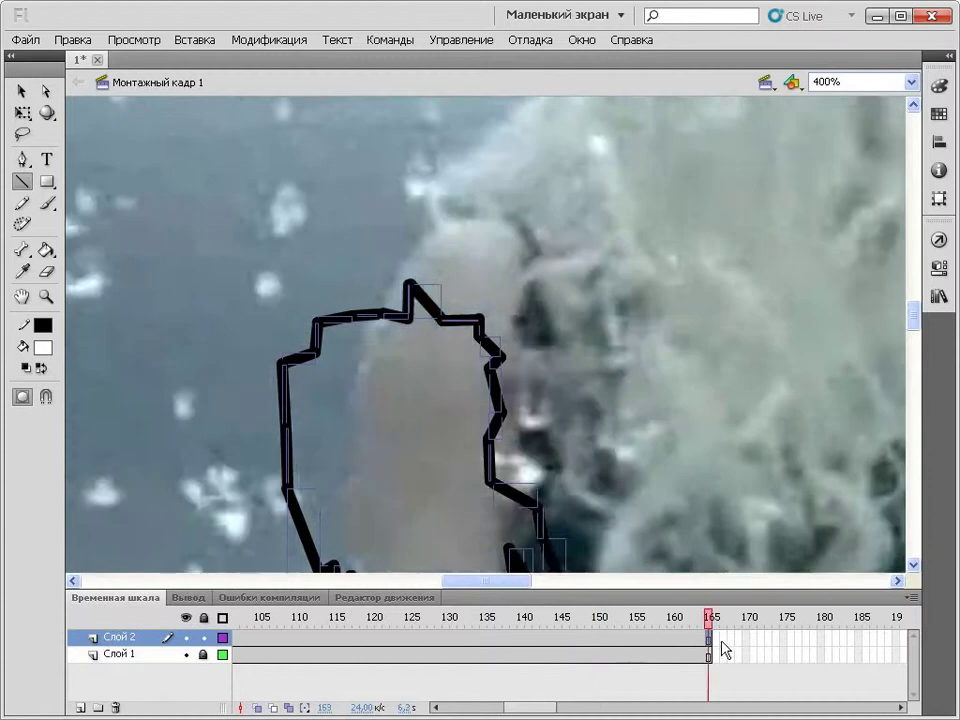
Delete frames 23 through 165 of Слой 2, then select the outline's keyframe in frame 22
left_click_drag(718, 640, 399, 638)
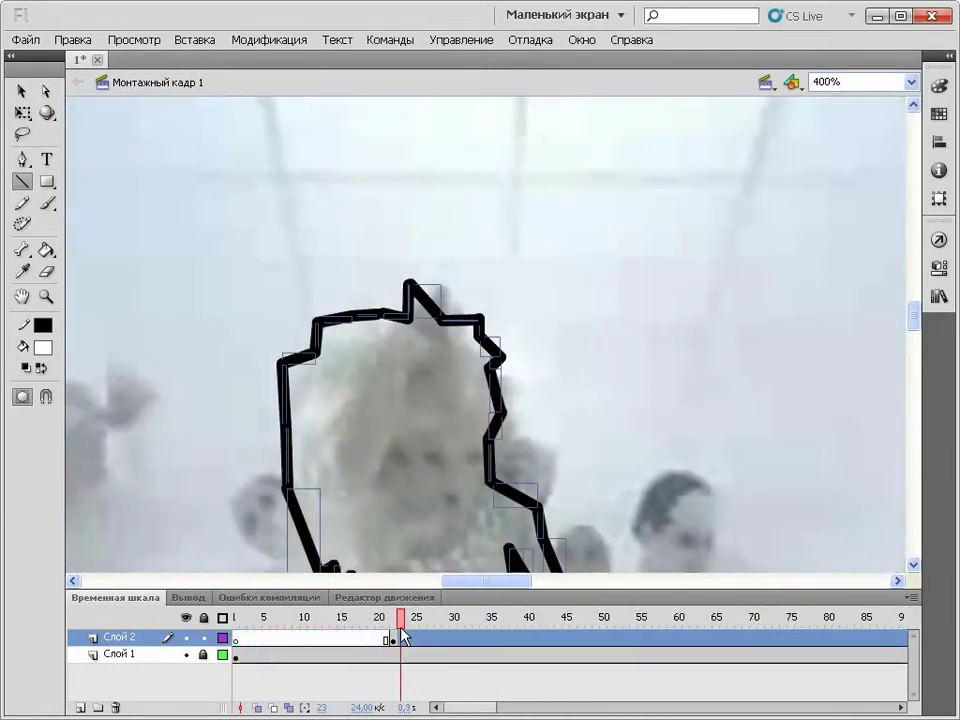
right_click(420, 635)
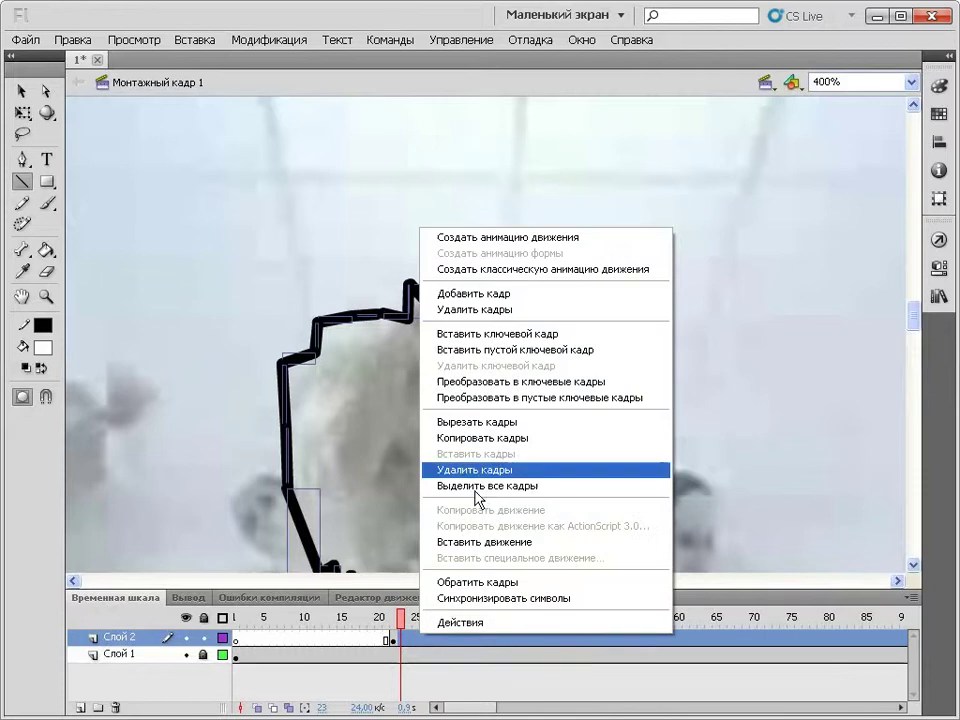
left_click(482, 309)
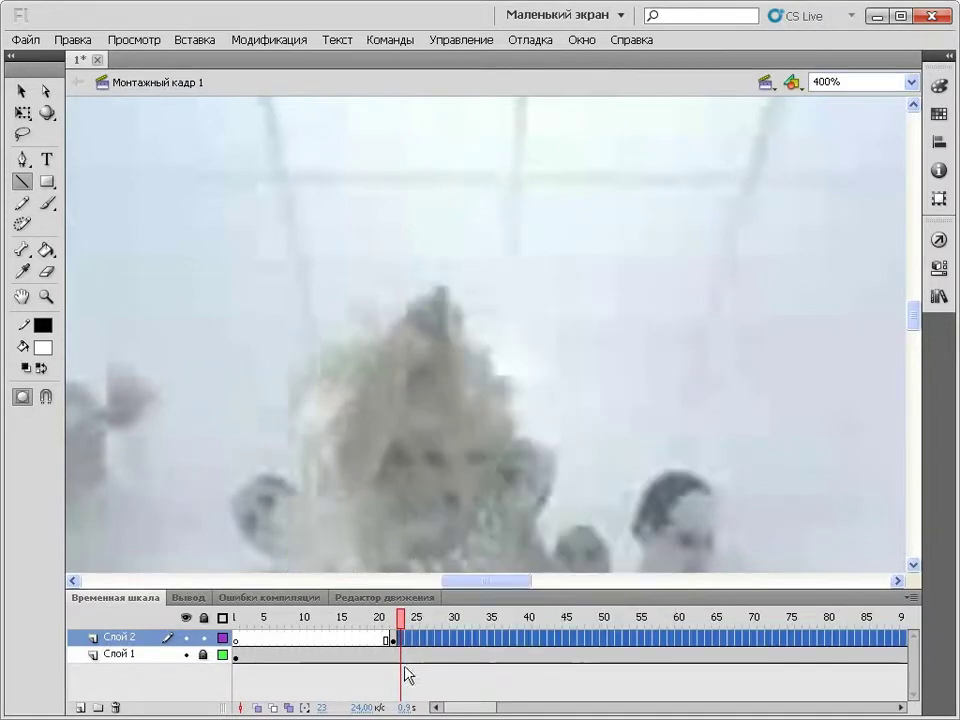
left_click(392, 638)
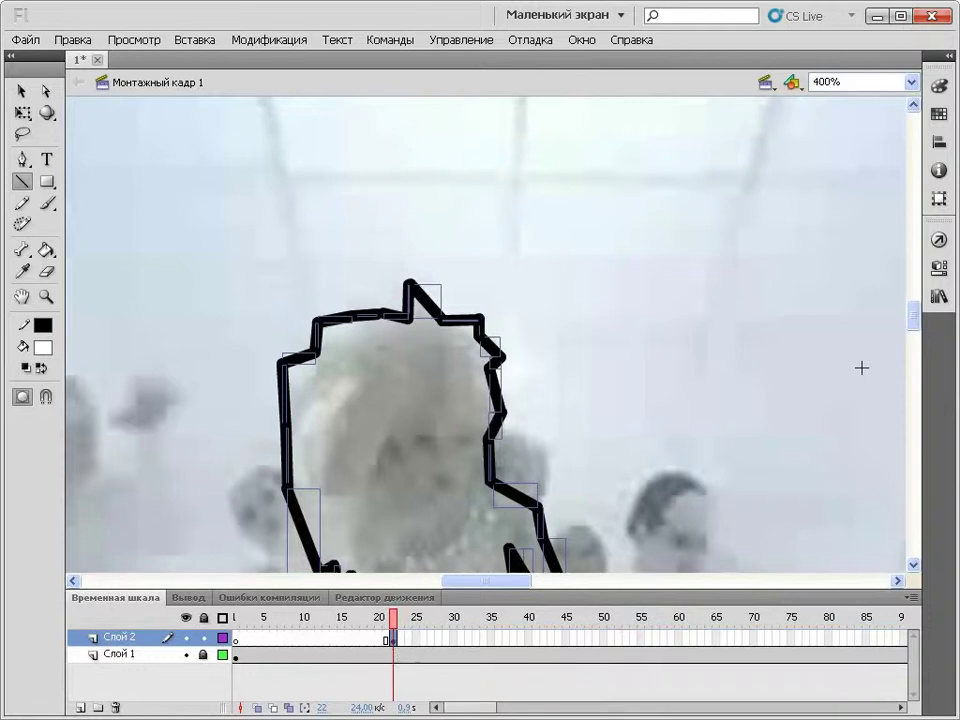
Deselect the outline and try to fill the dancer's figure with white using the Paint Bucket
mouse_move(915, 317)
left_mouse_down()
mouse_move(915, 364)
mouse_move(915, 330)
left_mouse_up()
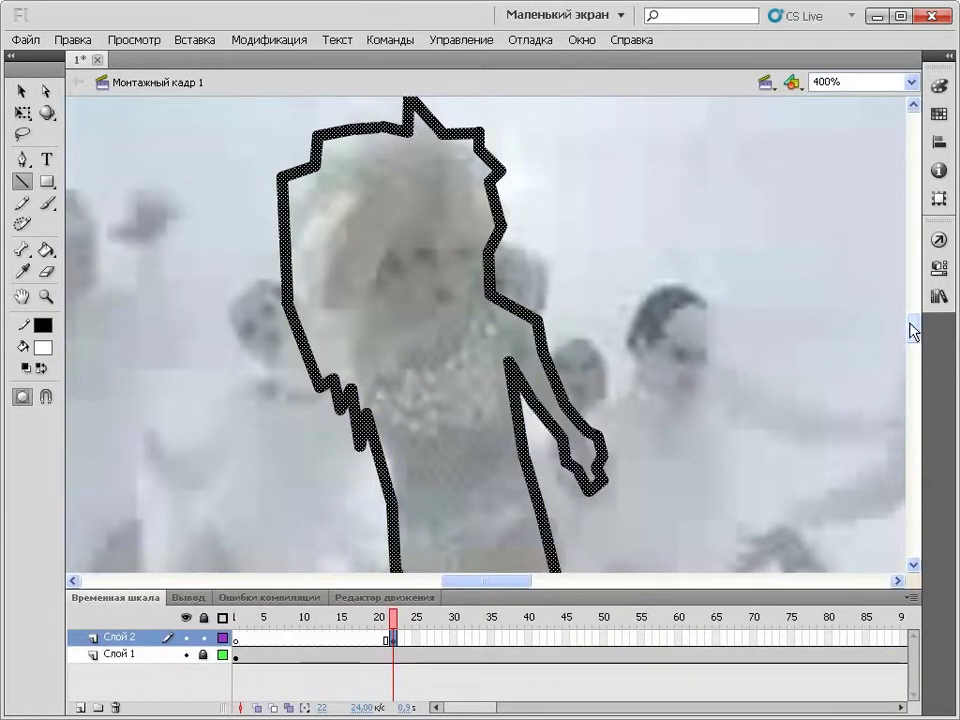
mouse_move(913, 331)
left_mouse_down()
mouse_move(913, 373)
mouse_move(913, 327)
left_mouse_up()
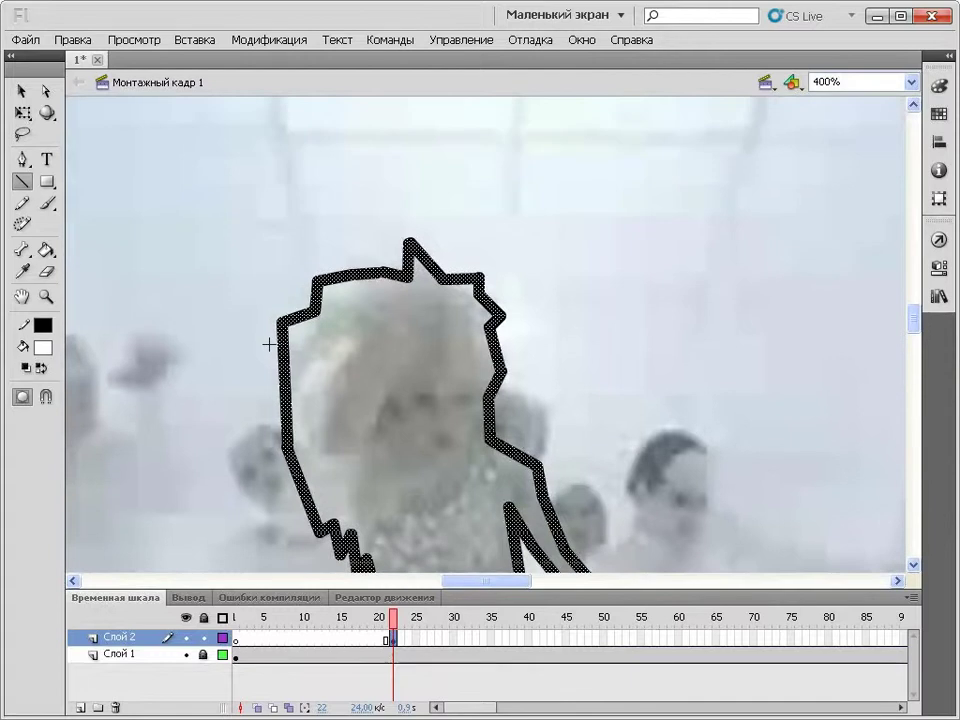
left_click(21, 92)
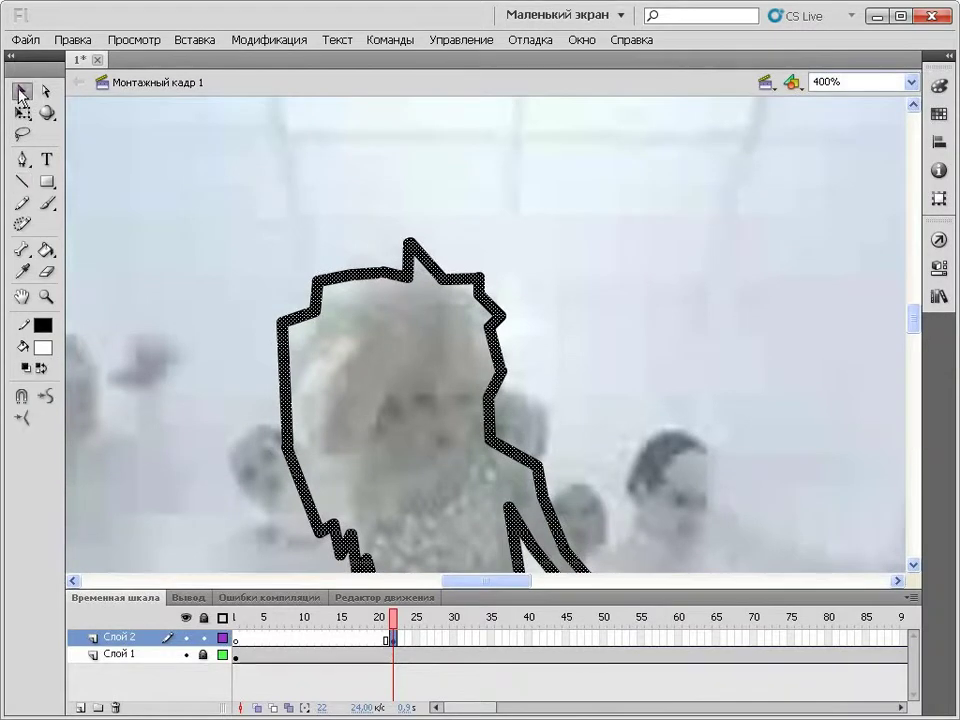
left_click(578, 242)
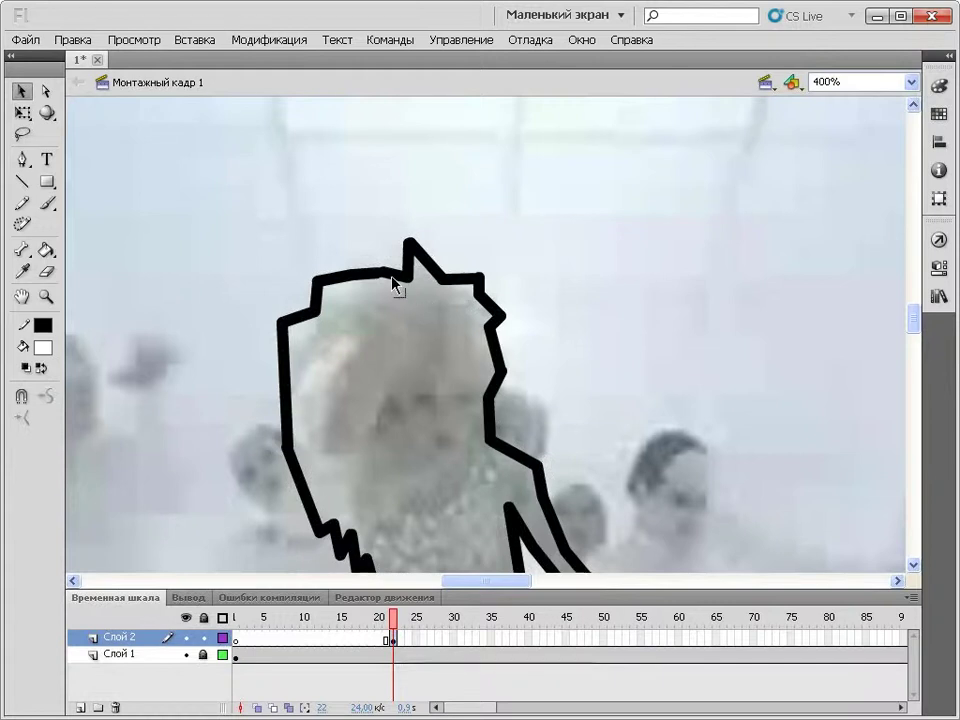
left_click(46, 251)
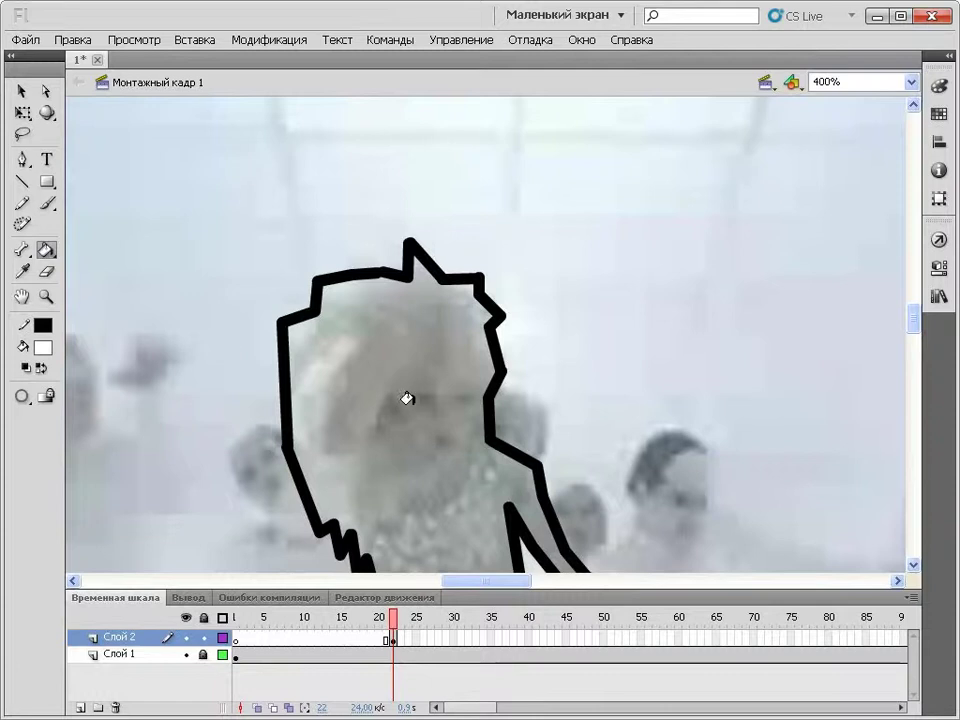
left_click(21, 91)
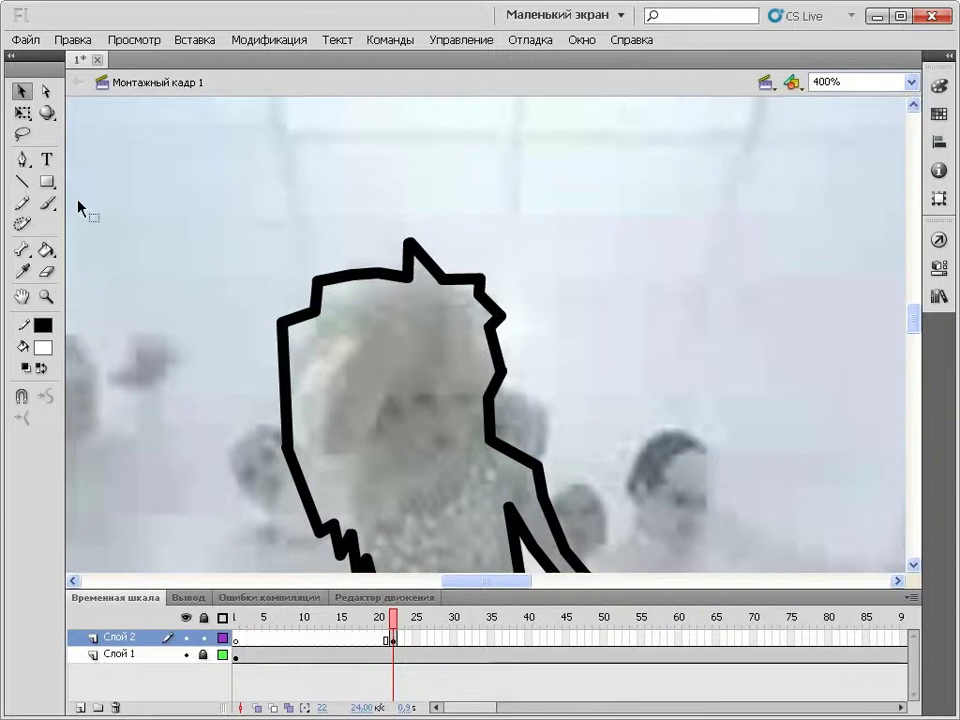
left_click(46, 250)
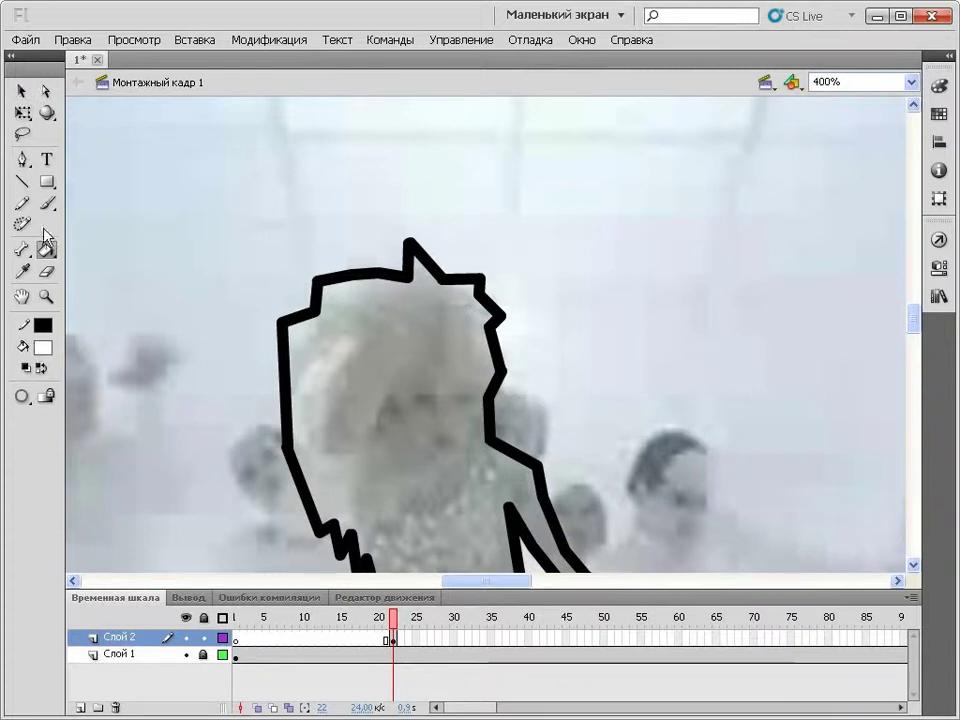
Set the stroke thickness of the whole outline in frame 22 of Слой 2 to 0,10
left_click(46, 296)
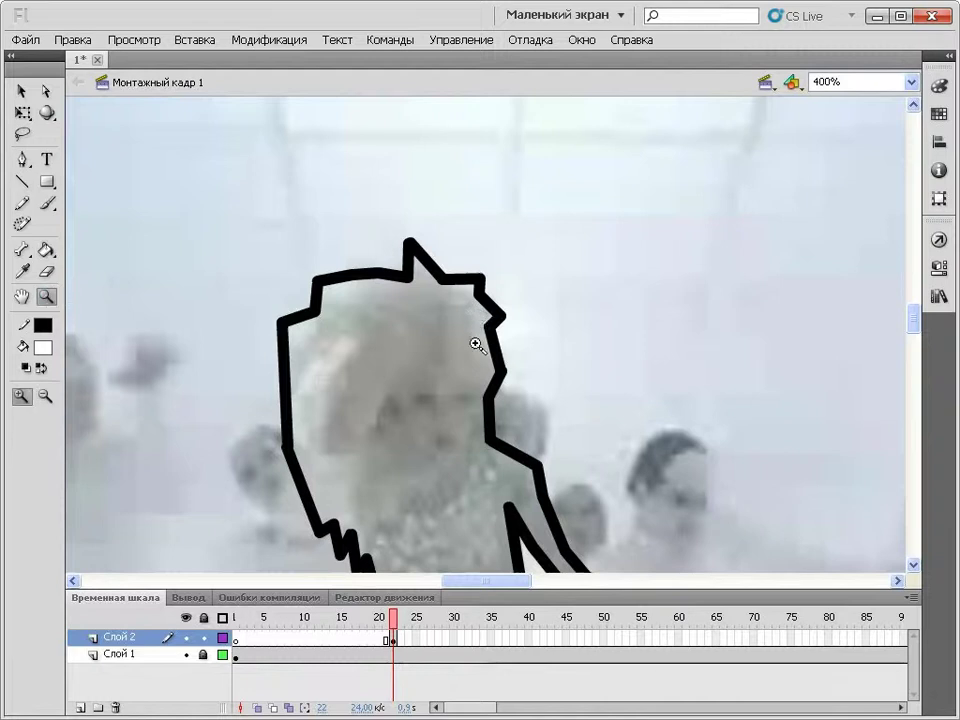
left_click_drag(476, 343, 520, 388)
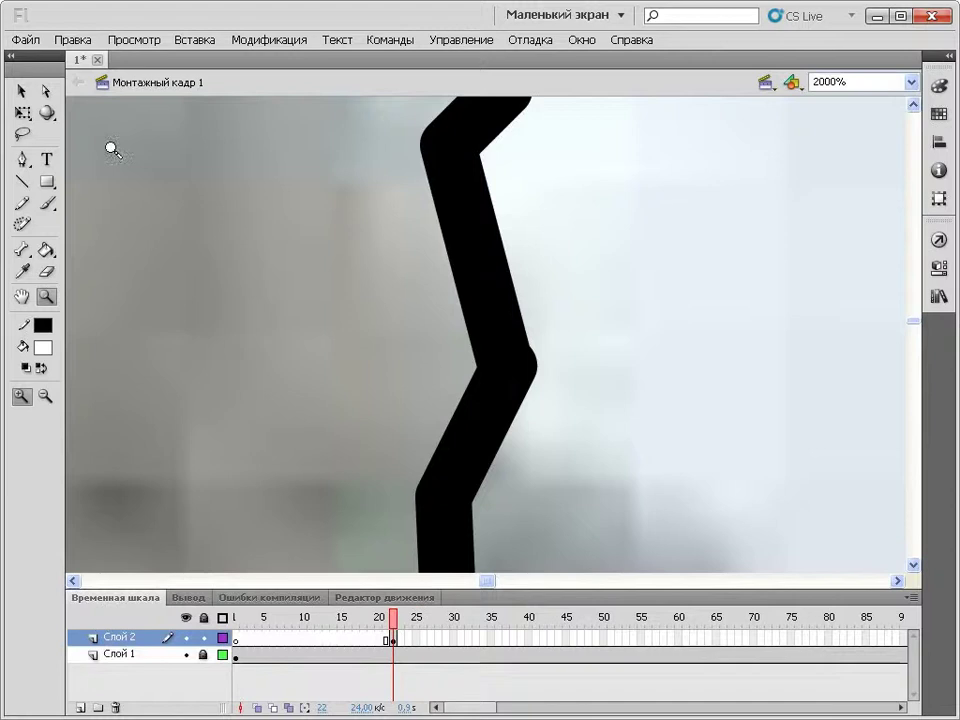
left_click(21, 91)
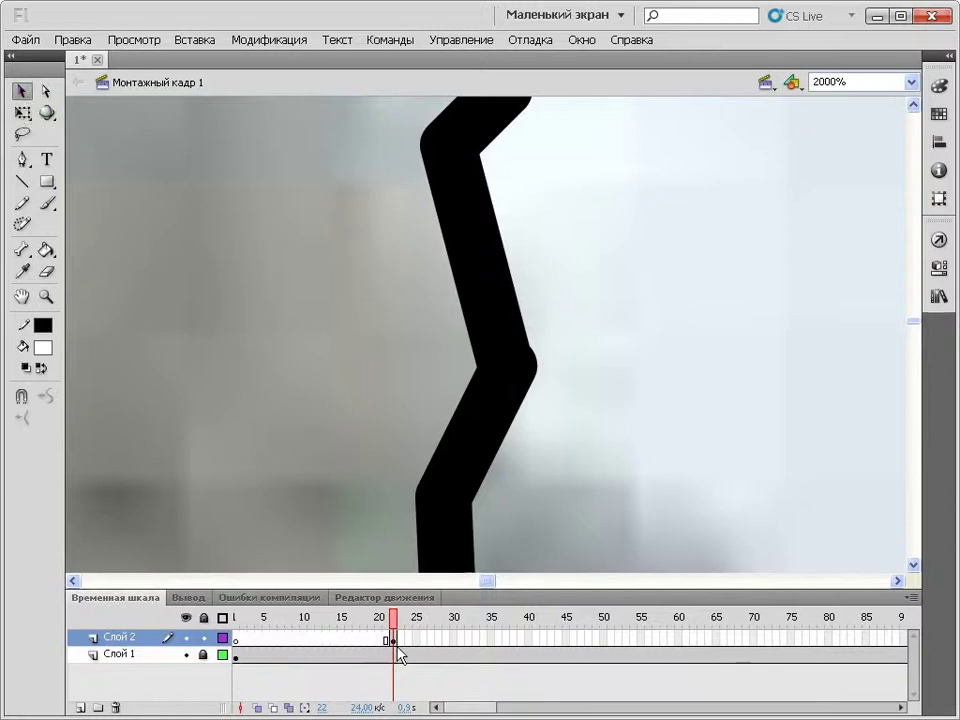
left_click(392, 639)
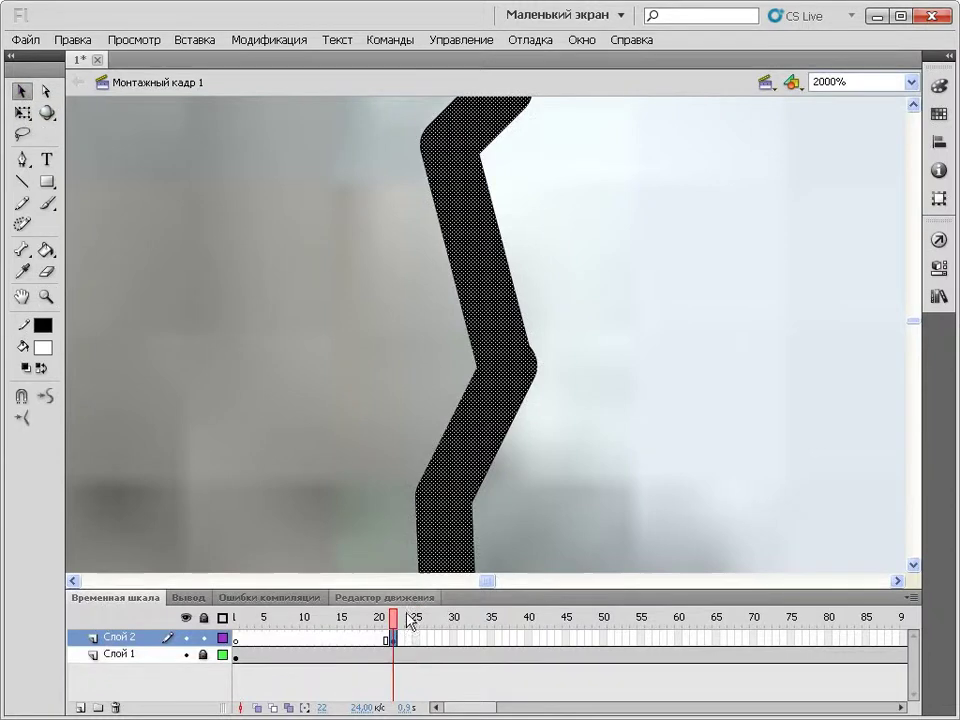
left_click(938, 267)
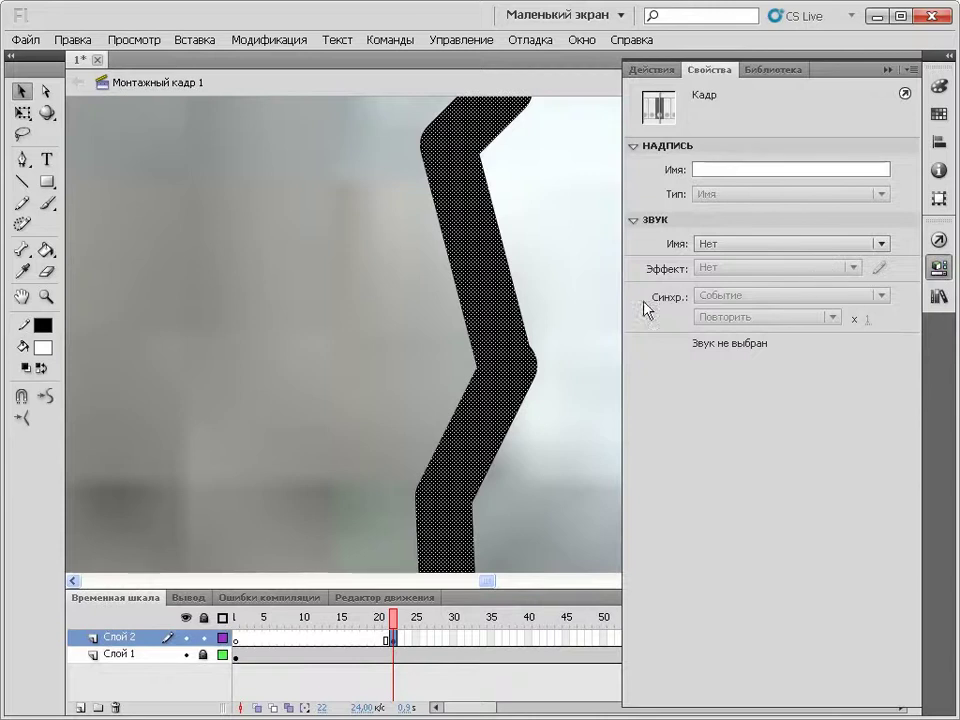
left_click(938, 267)
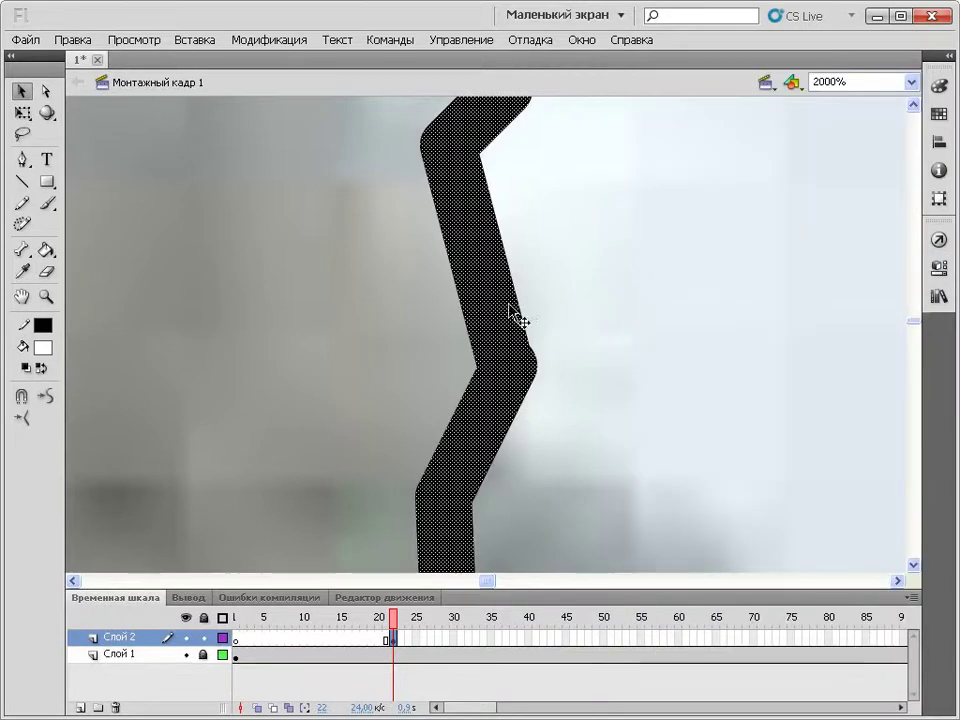
left_click(938, 267)
mouse_move(700, 275)
left_mouse_down()
mouse_move(729, 285)
mouse_move(705, 281)
left_mouse_up()
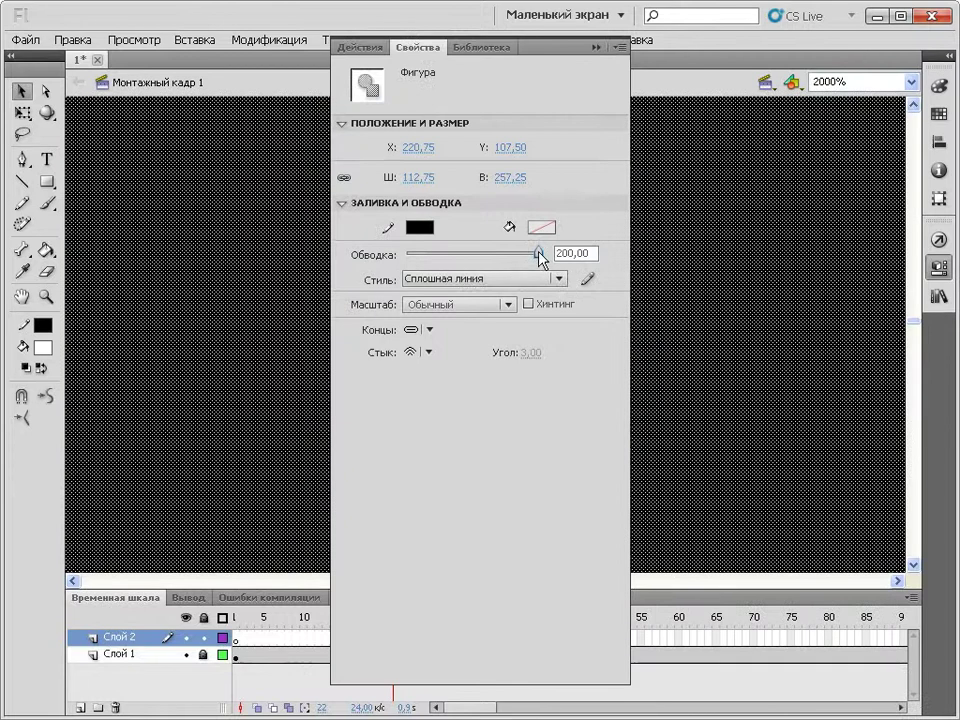
mouse_move(538, 254)
left_mouse_down()
mouse_move(371, 242)
mouse_move(409, 261)
left_mouse_up()
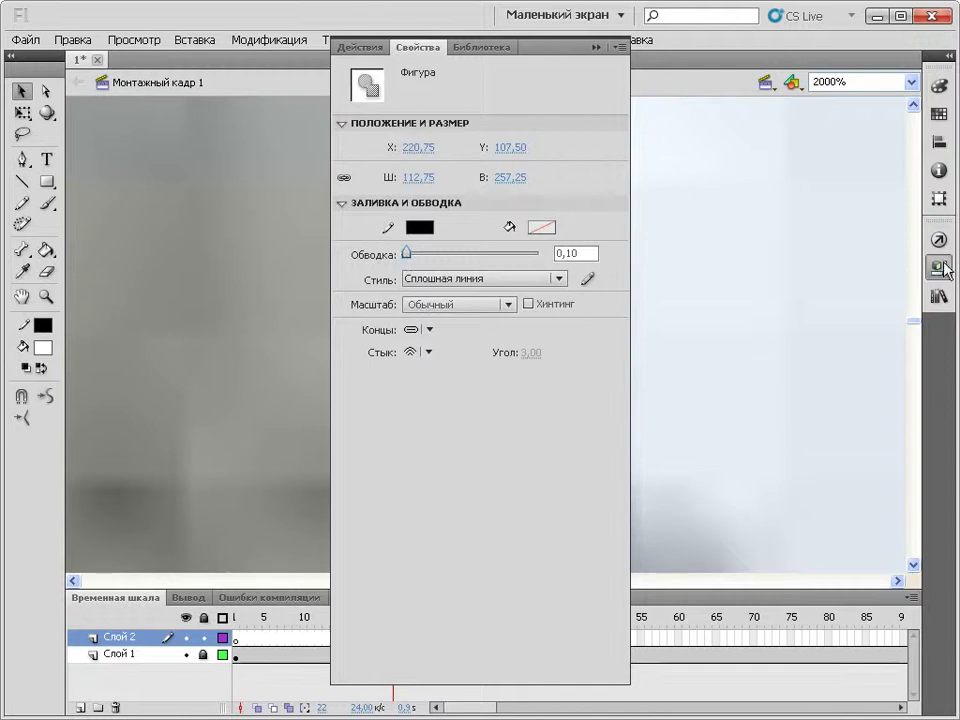
key("ctrl+F3")
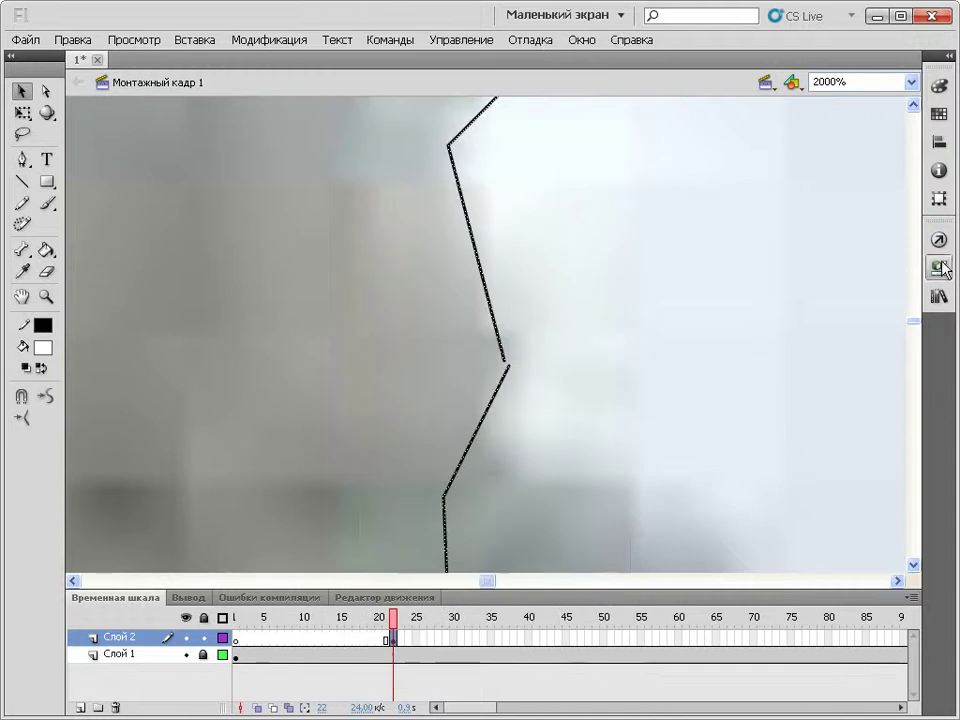
Close the gaps between line ends along the right-hand edge of the hair down to the shoulder
left_click(549, 375)
left_click_drag(510, 373, 508, 369)
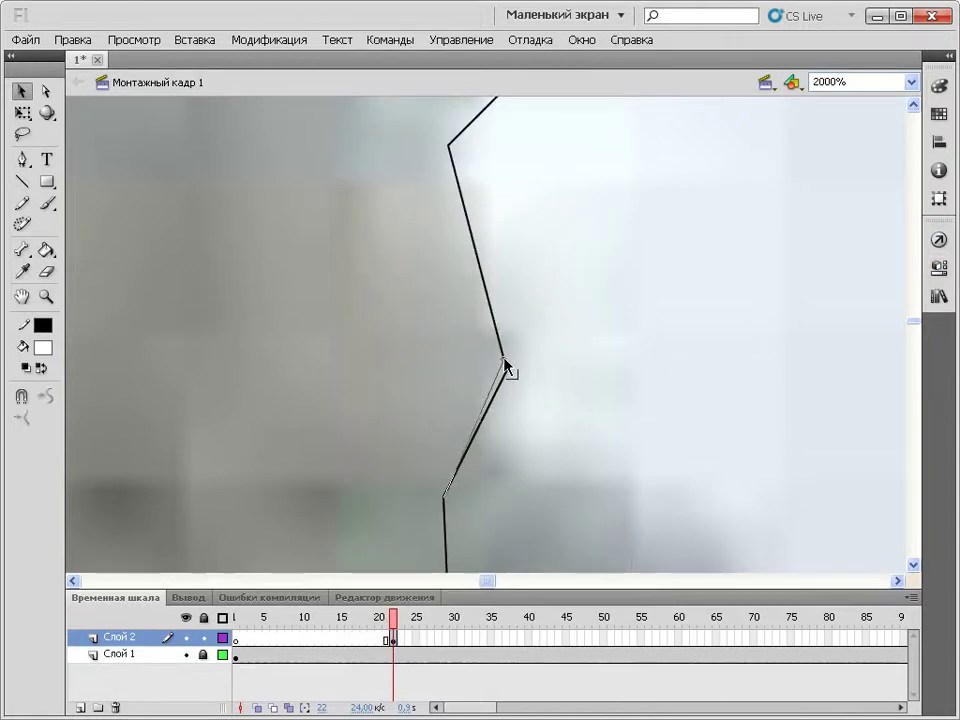
scroll(806, 405, "down", 5)
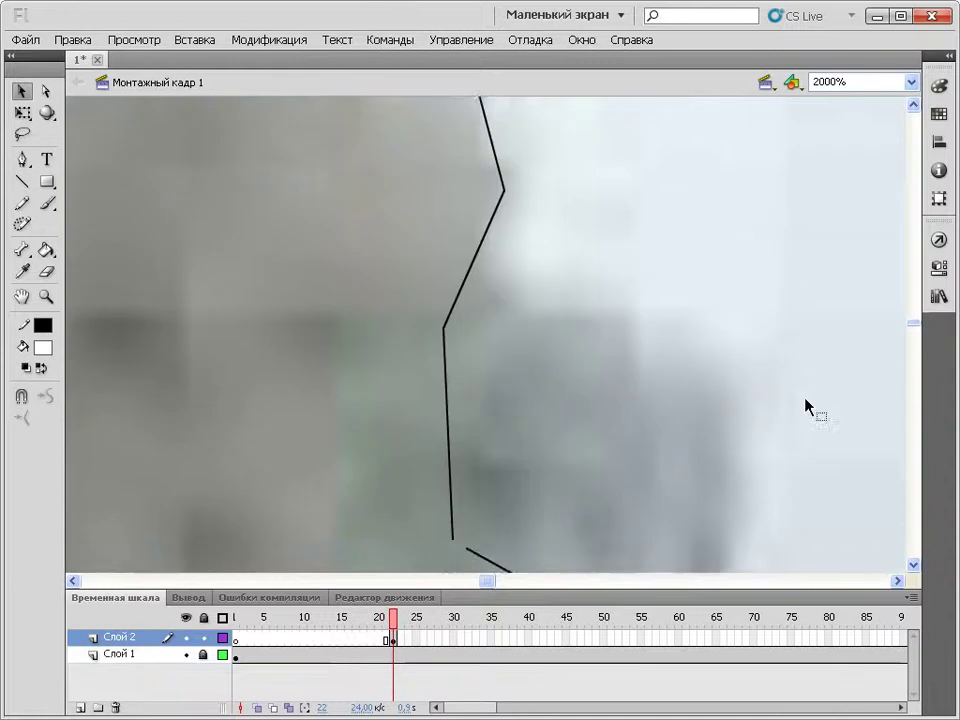
left_click_drag(470, 470, 454, 462)
scroll(600, 430, "down", 2)
Join the loose line ends along the right-hand arm, the side of the torso and the wrist
scroll(677, 413, "down", 6)
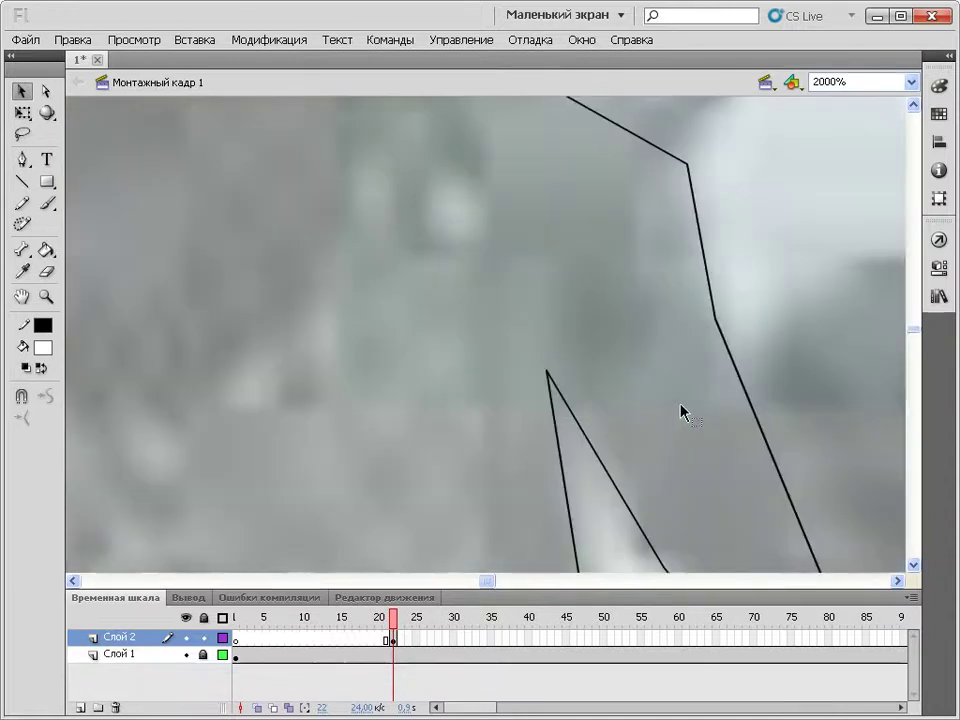
scroll(767, 337, "down", 6)
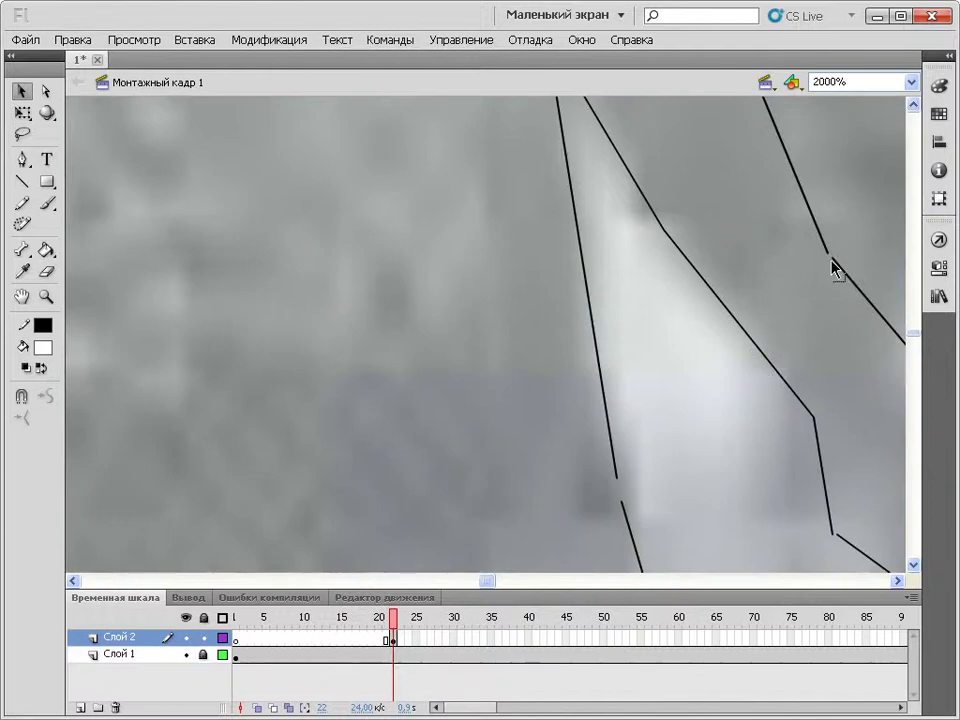
left_click_drag(832, 258, 826, 252)
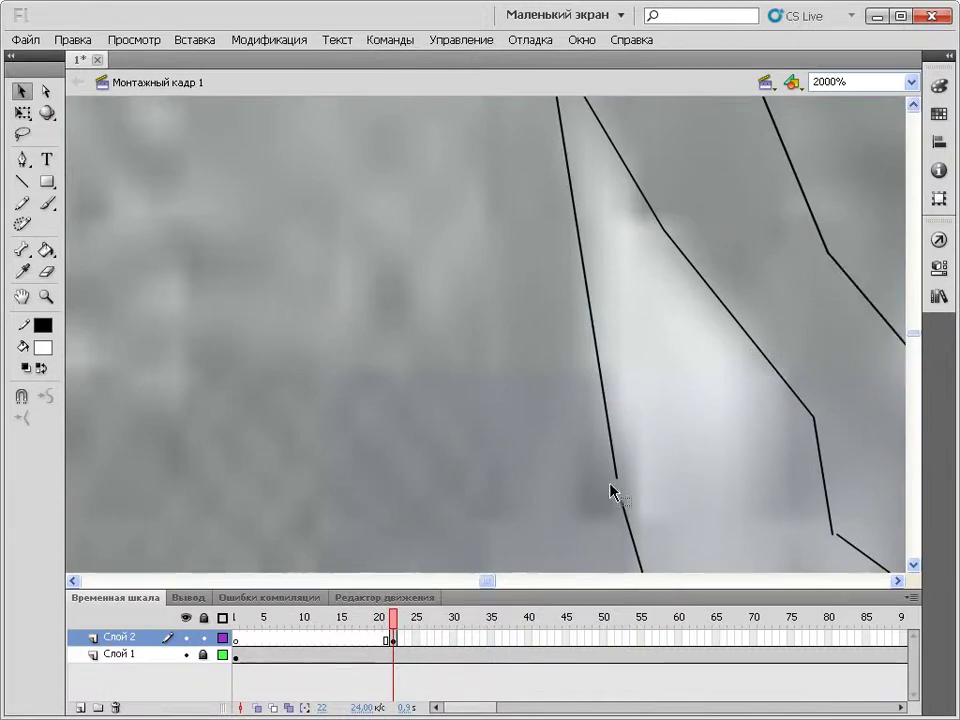
left_click(619, 484)
left_click(724, 401)
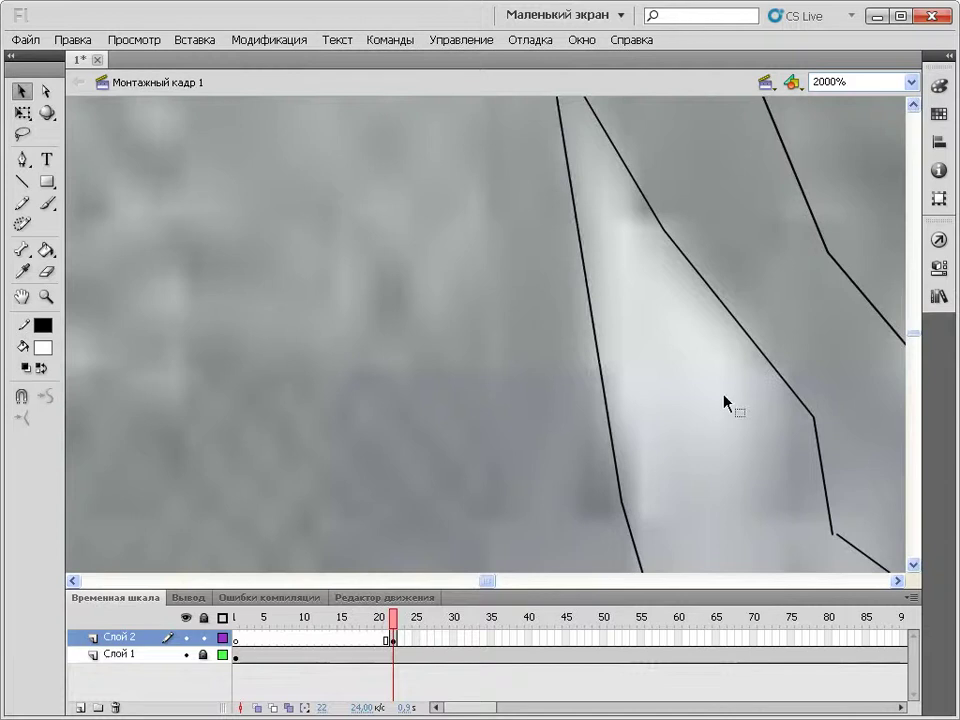
scroll(724, 401, "down", 6)
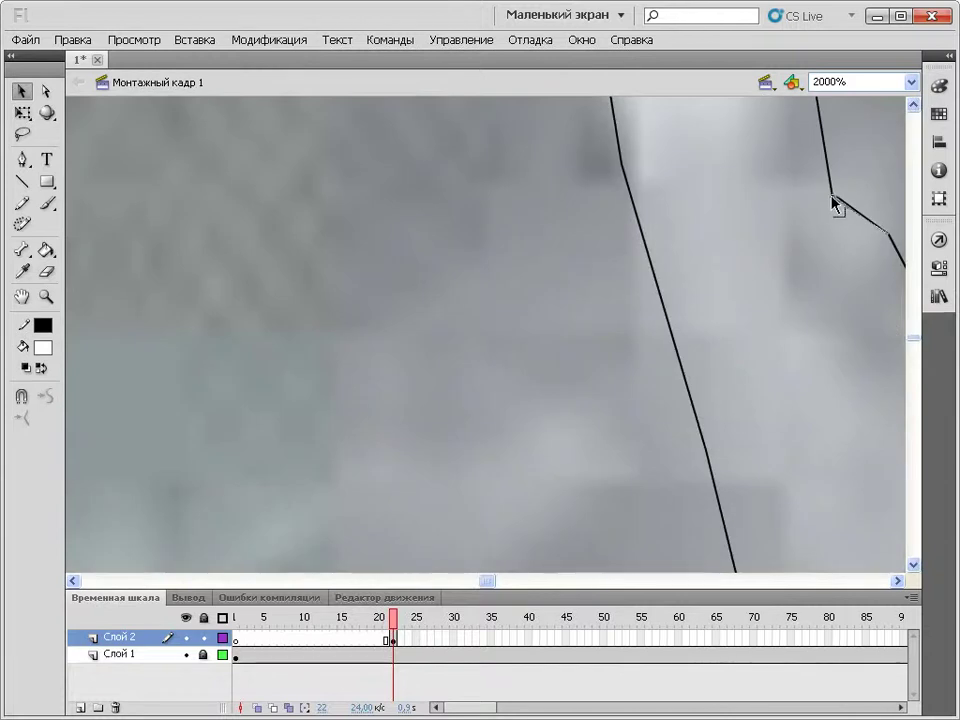
scroll(862, 222, "up", 4)
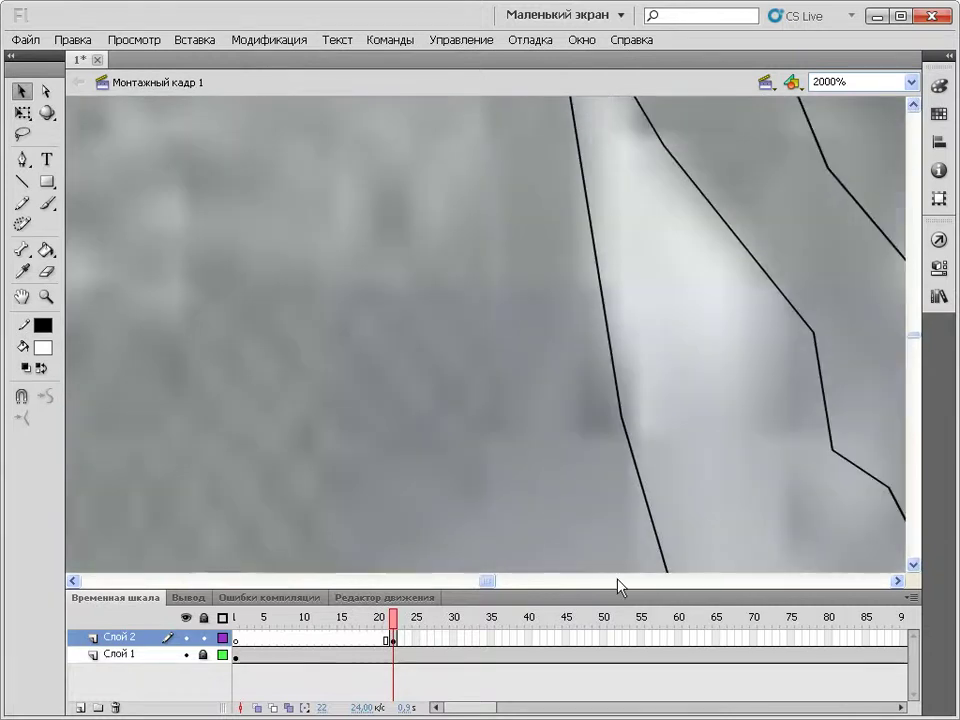
Join the loose line ends at the knuckles of the right-hand hand outline
left_click_drag(490, 581, 499, 581)
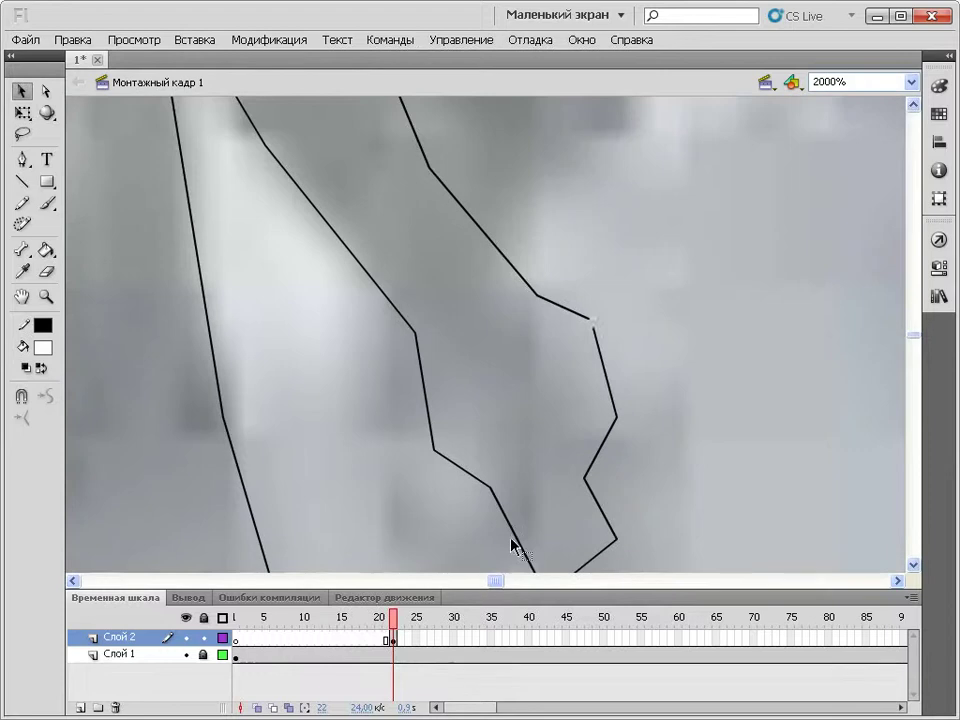
left_click(598, 334)
left_click(654, 279)
Close the outline gaps on the outer and inner sides of the right-hand leg's thigh down to the knee
scroll(654, 280, "down", 4)
scroll(654, 282, "down", 7)
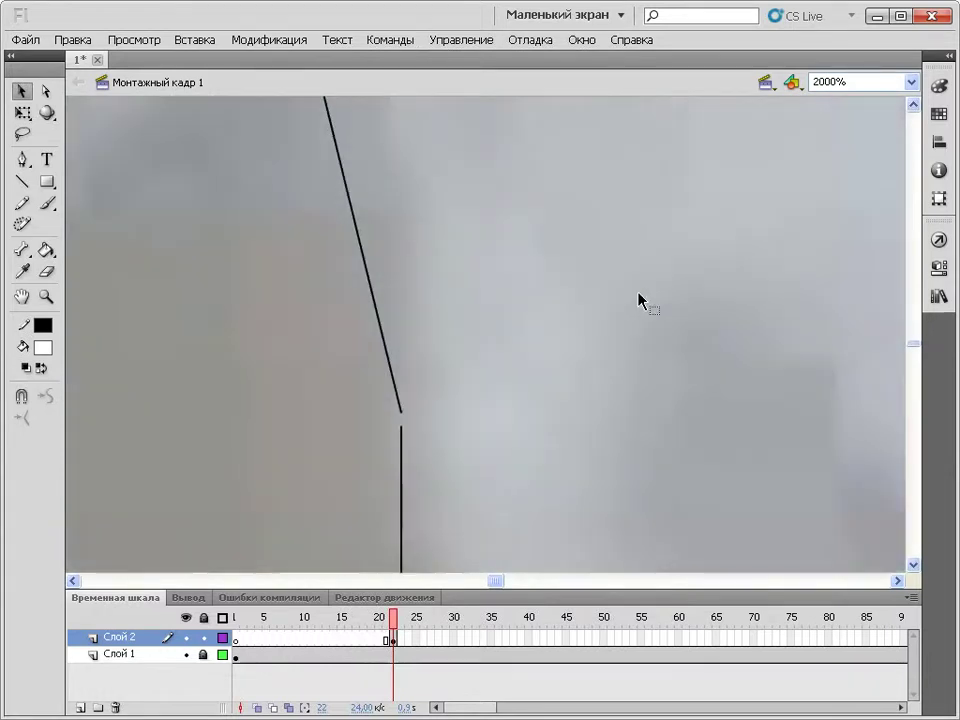
left_click_drag(402, 436, 402, 410)
scroll(516, 400, "down", 8)
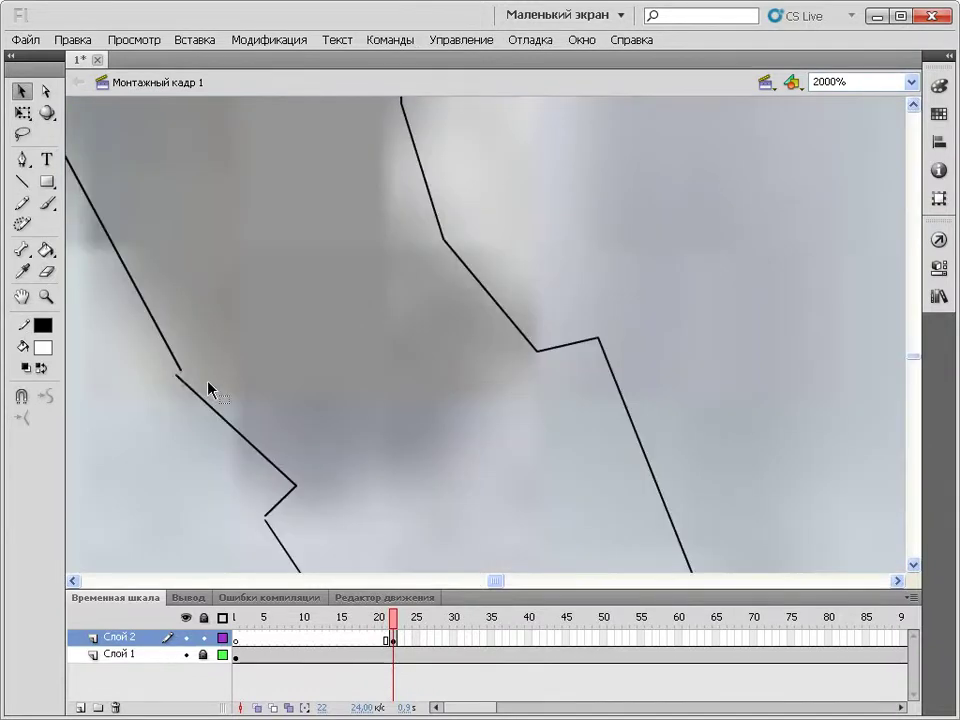
left_click_drag(184, 371, 180, 374)
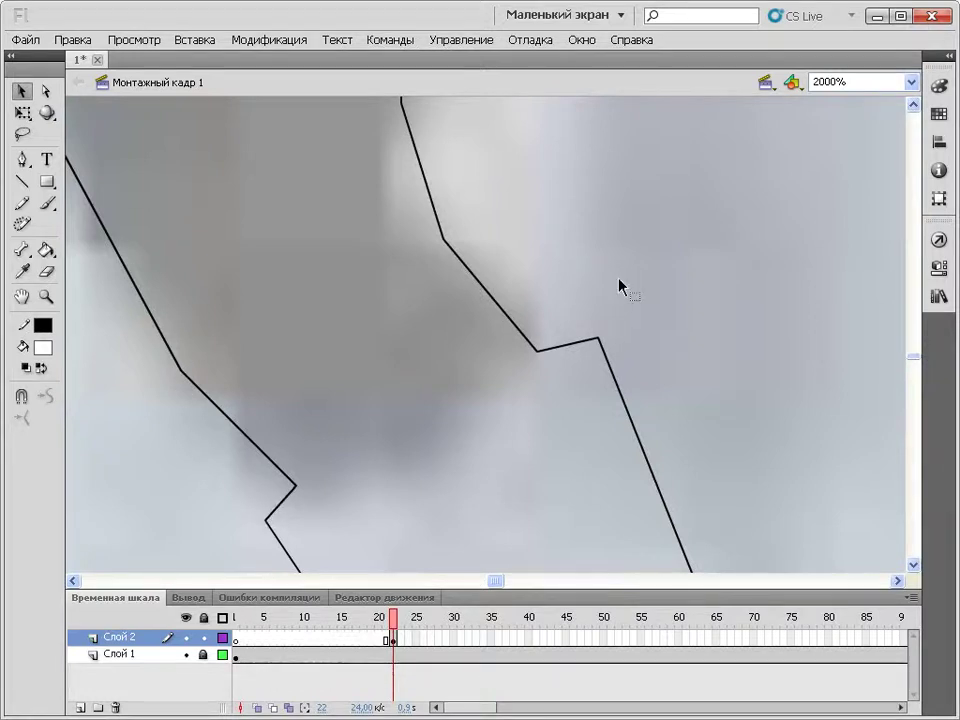
Join the loose line ends at the heel tip of the right-hand shoe
scroll(626, 280, "down", 6)
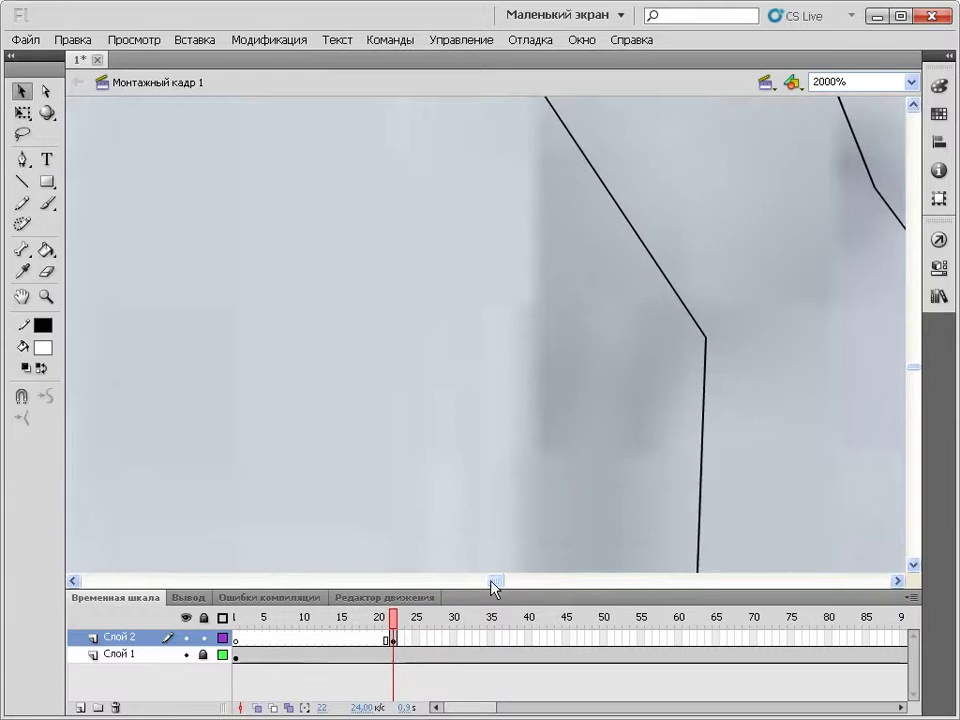
left_click_drag(493, 581, 502, 581)
scroll(773, 392, "down", 2)
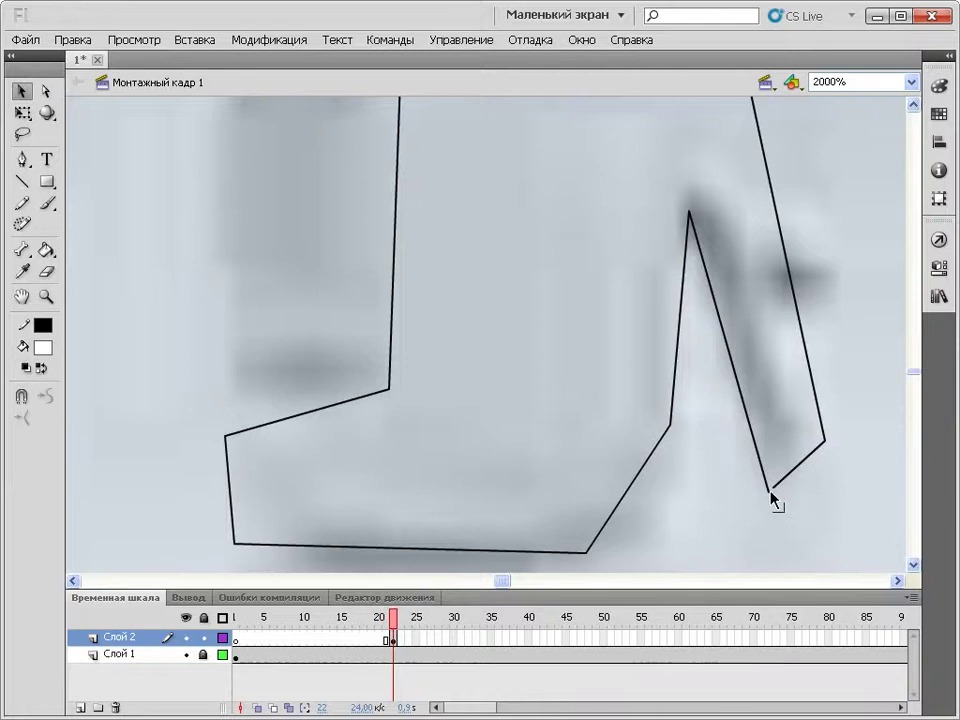
key("ctrl+z")
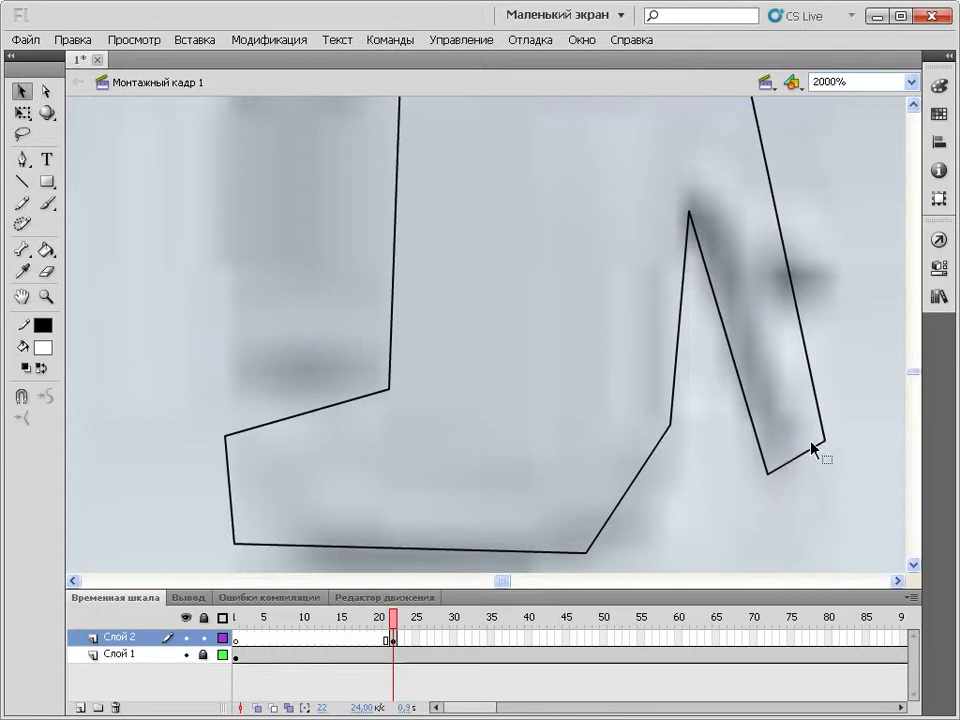
scroll(818, 455, "up", 2)
scroll(815, 455, "up", 5)
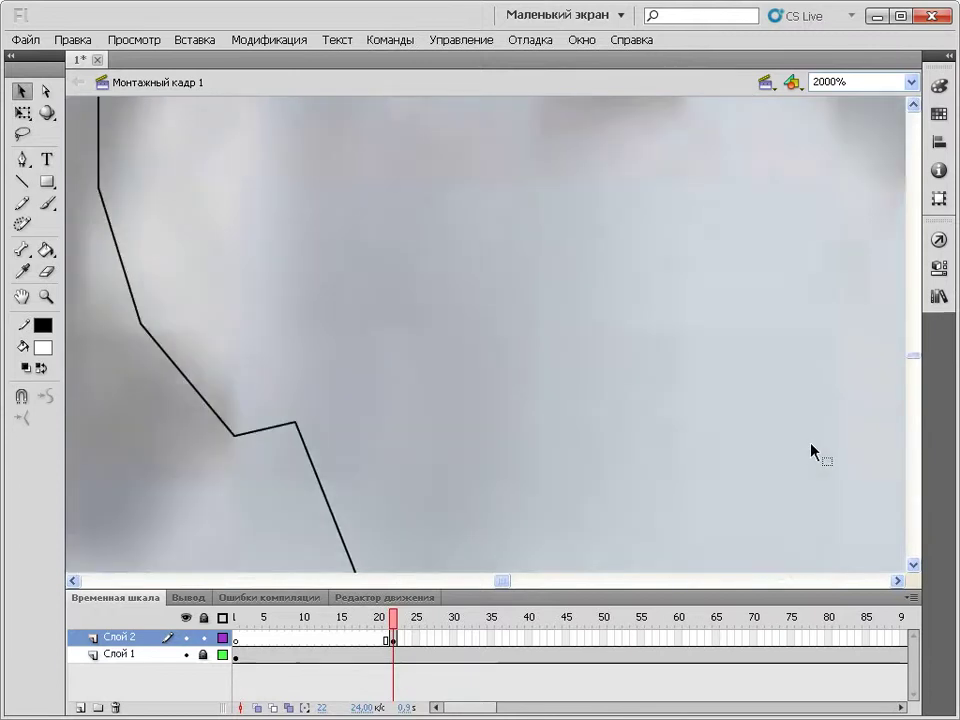
Close the gaps on both sides of the left-hand leg at the stocking top and on its inner edge above
scroll(812, 455, "down", 6)
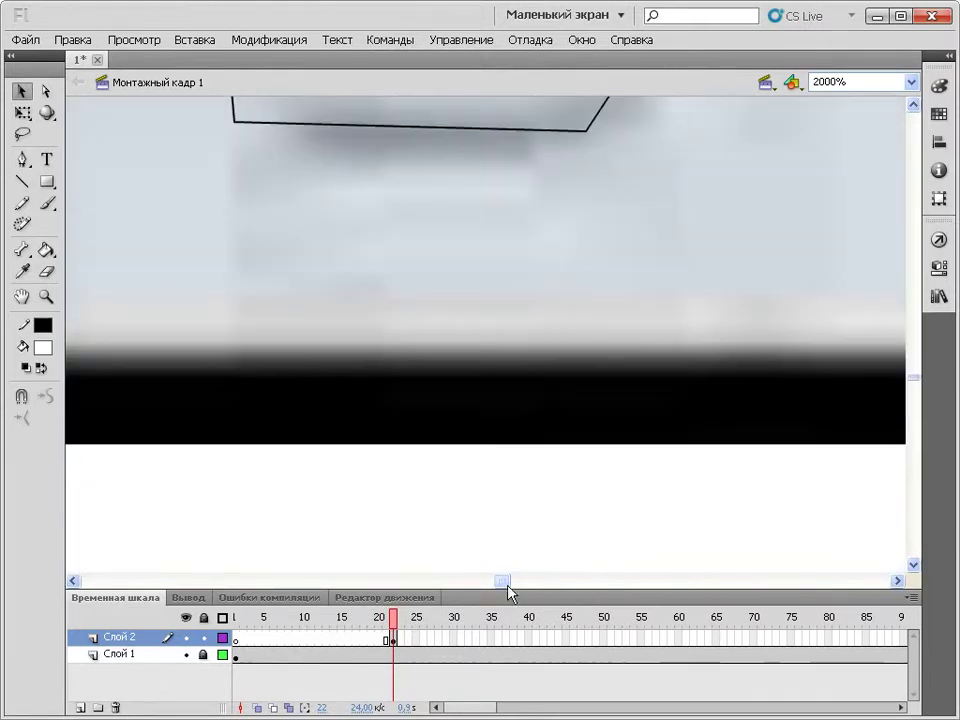
left_click_drag(508, 588, 469, 582)
scroll(705, 376, "up", 5)
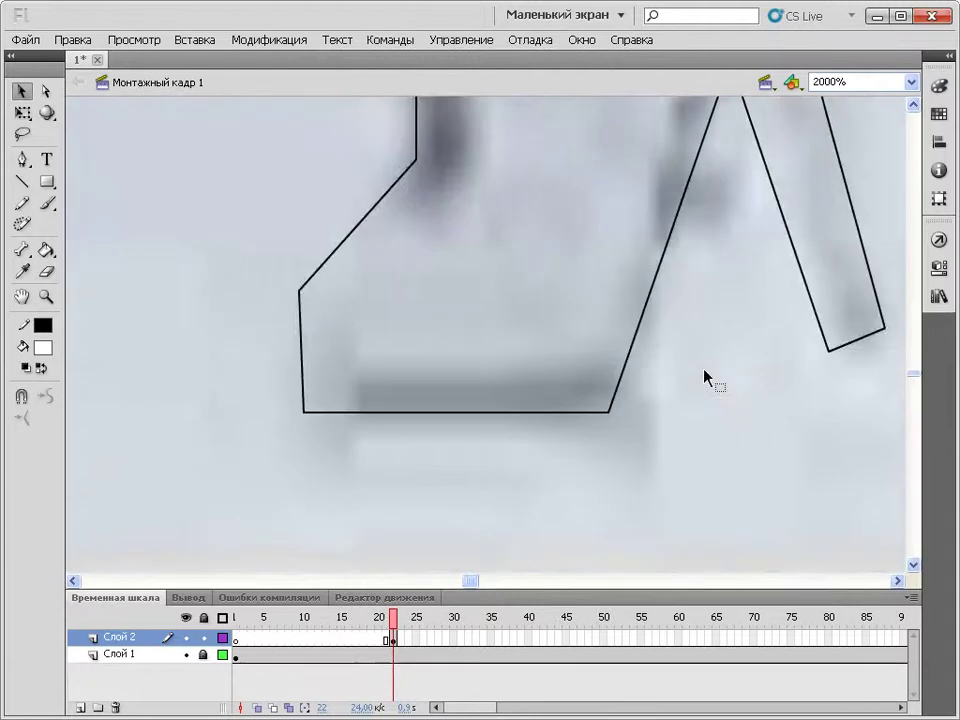
scroll(706, 372, "up", 4)
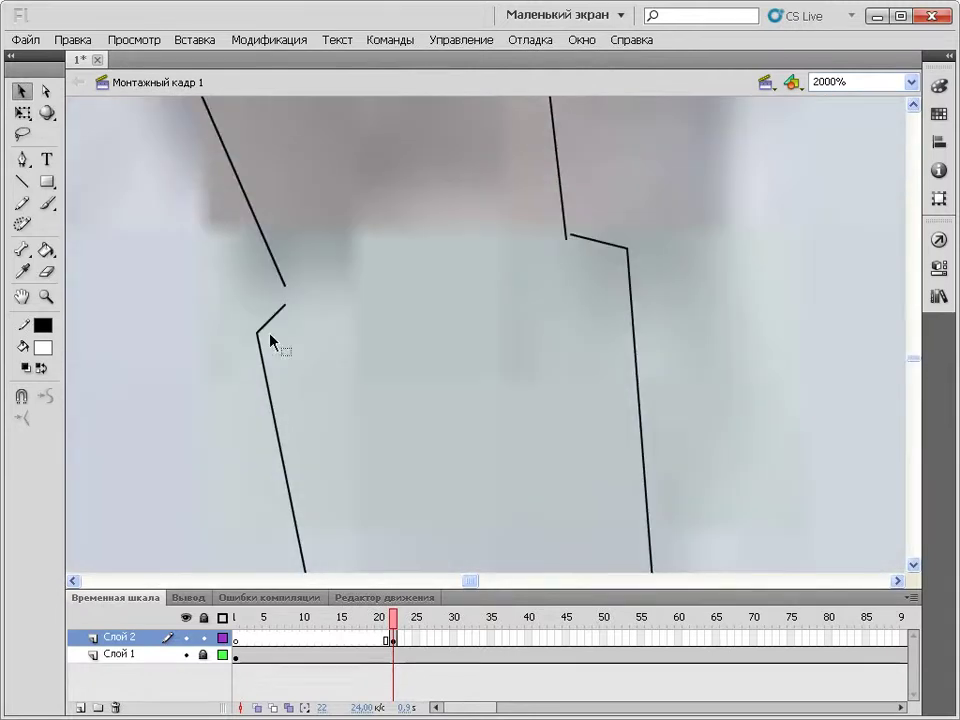
left_click_drag(285, 297, 286, 304)
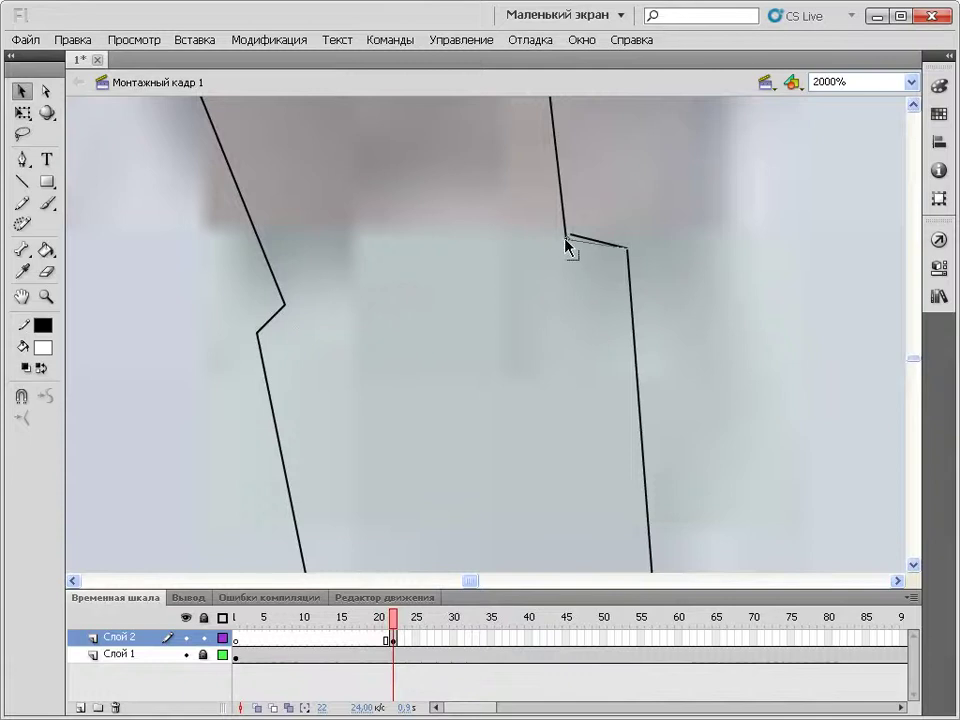
scroll(611, 223, "up", 10)
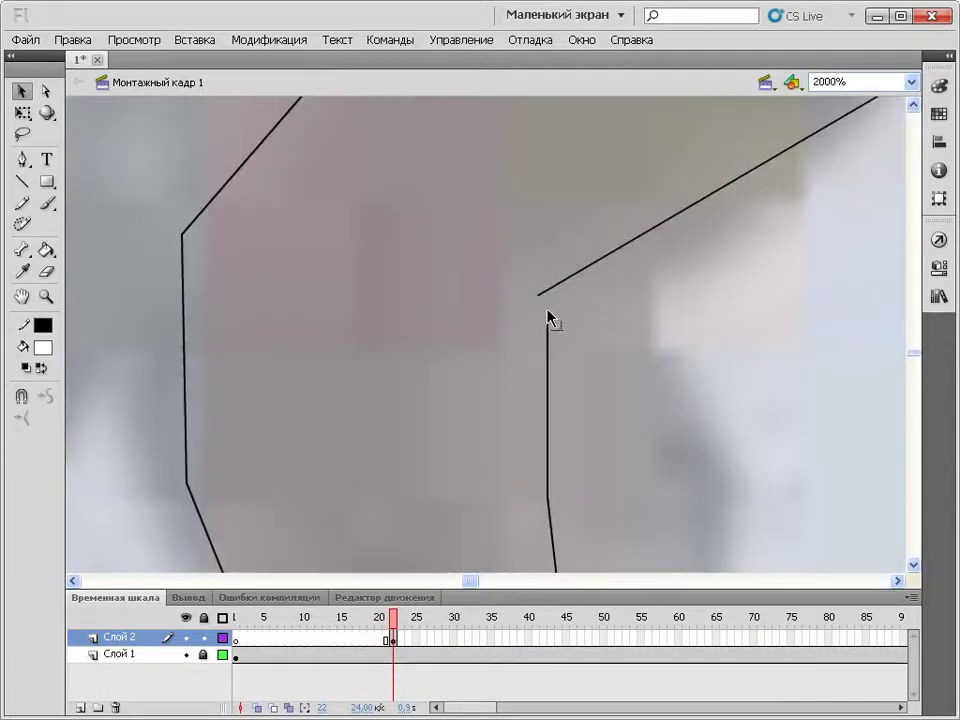
left_click_drag(548, 312, 539, 296)
Join the loose line ends at the crotch between the legs and along the left-hand hip
scroll(669, 345, "up", 5)
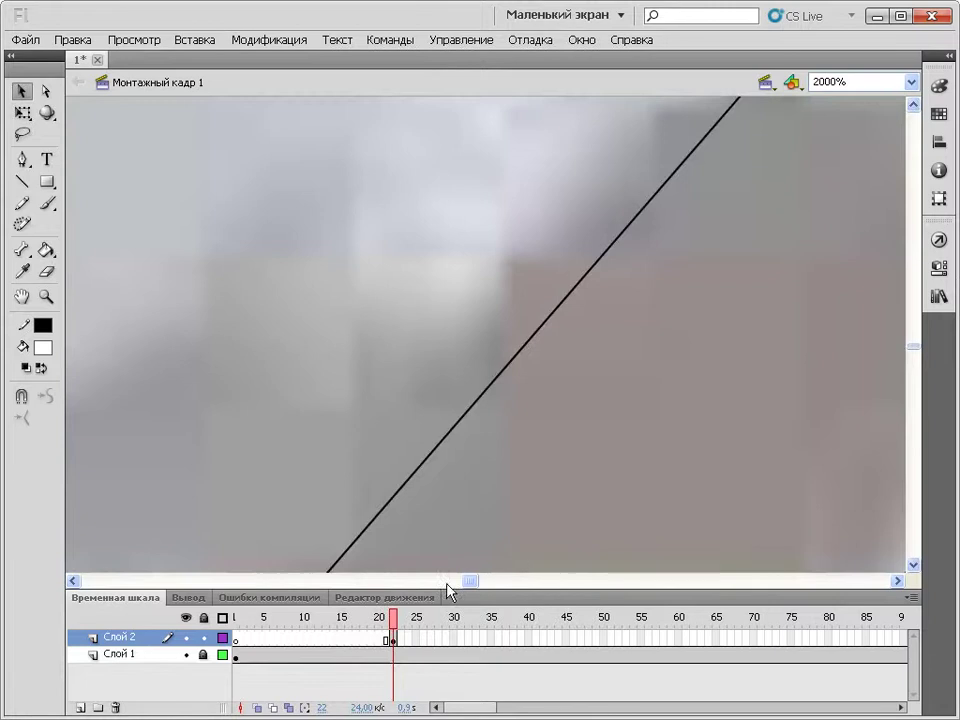
left_click_drag(467, 581, 481, 585)
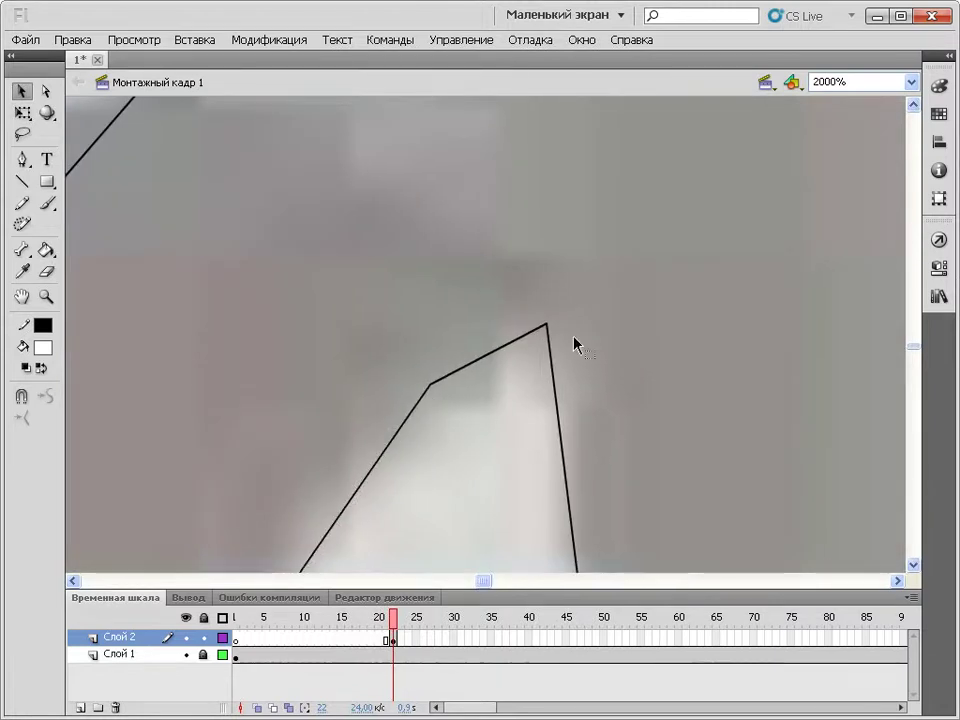
scroll(630, 339, "up", 5)
left_click_drag(147, 482, 152, 495)
scroll(330, 448, "up", 3)
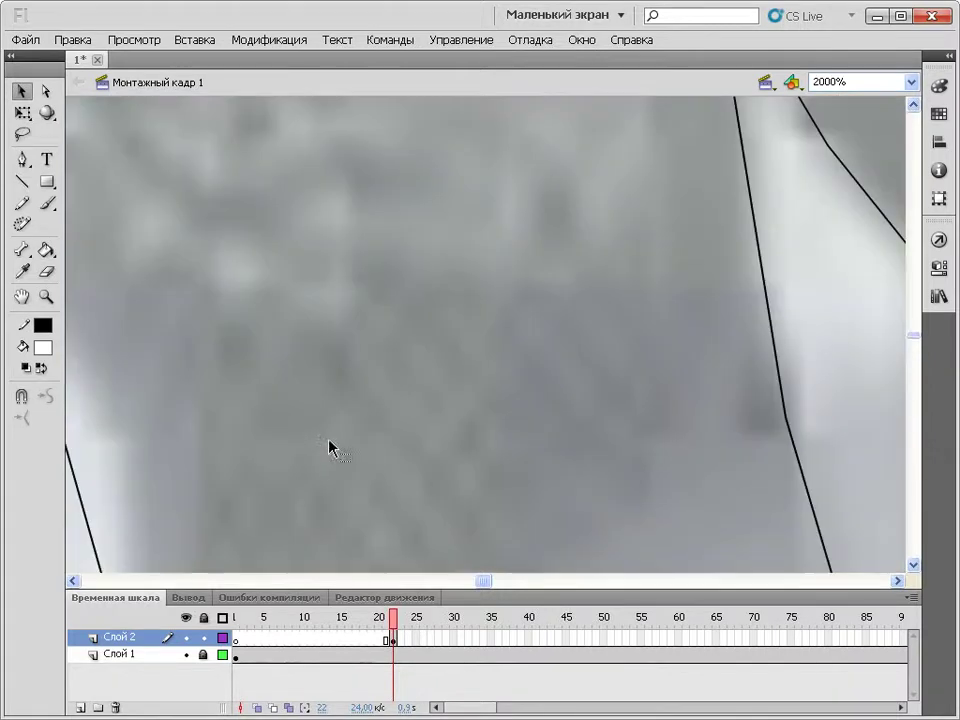
Close the gap in the left-hand edge of the hair above the jagged hair tips
left_click_drag(493, 582, 474, 584)
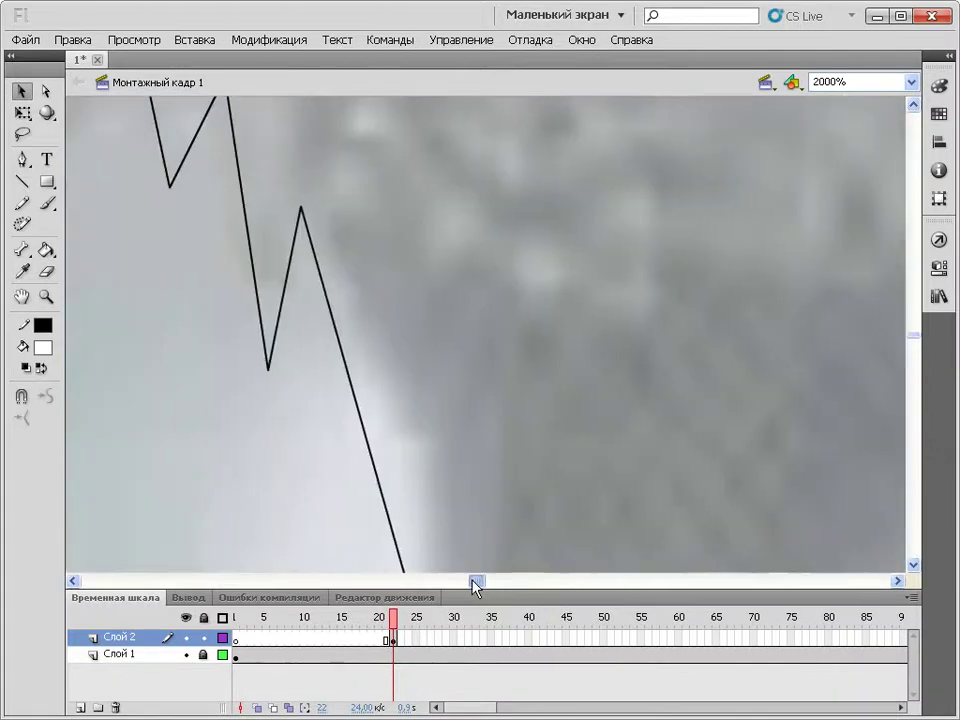
scroll(559, 444, "up", 5)
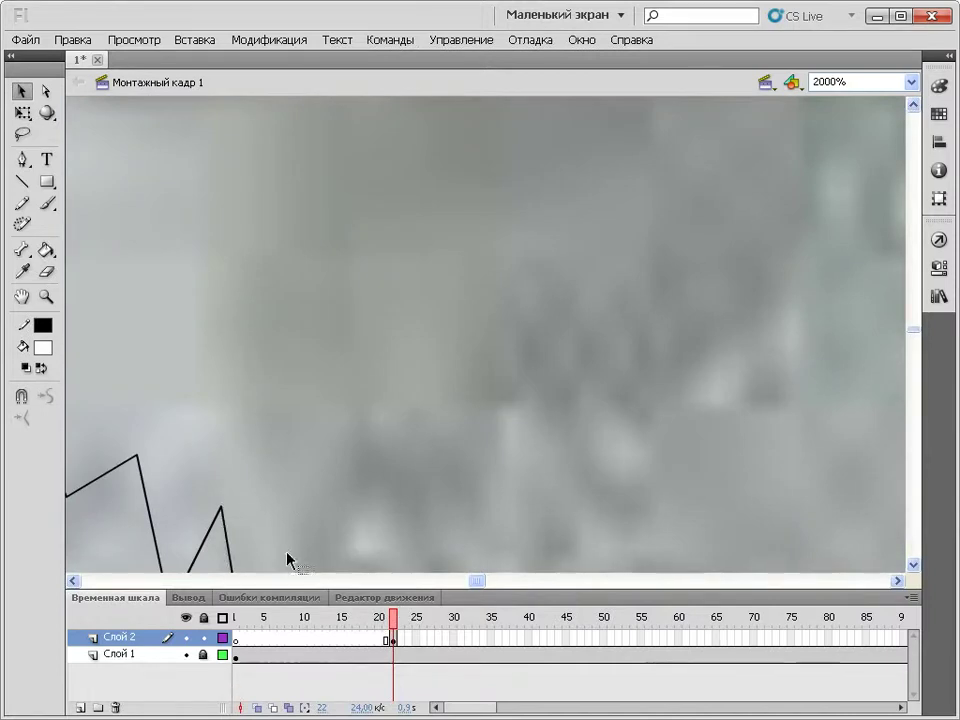
left_click_drag(482, 586, 470, 583)
scroll(342, 445, "down", 5)
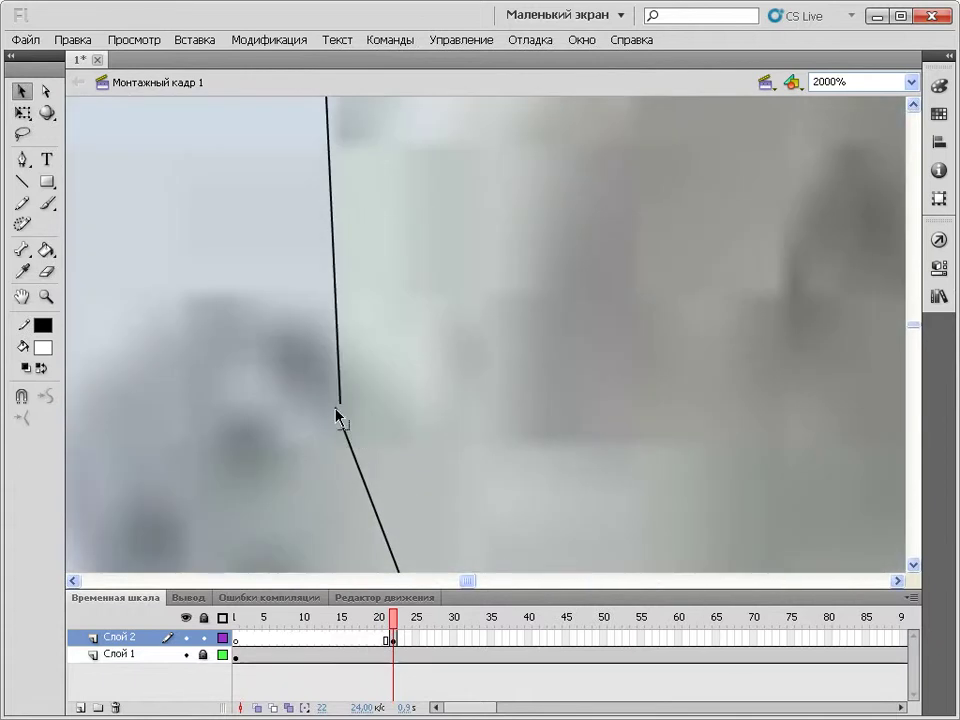
left_click_drag(338, 414, 342, 401)
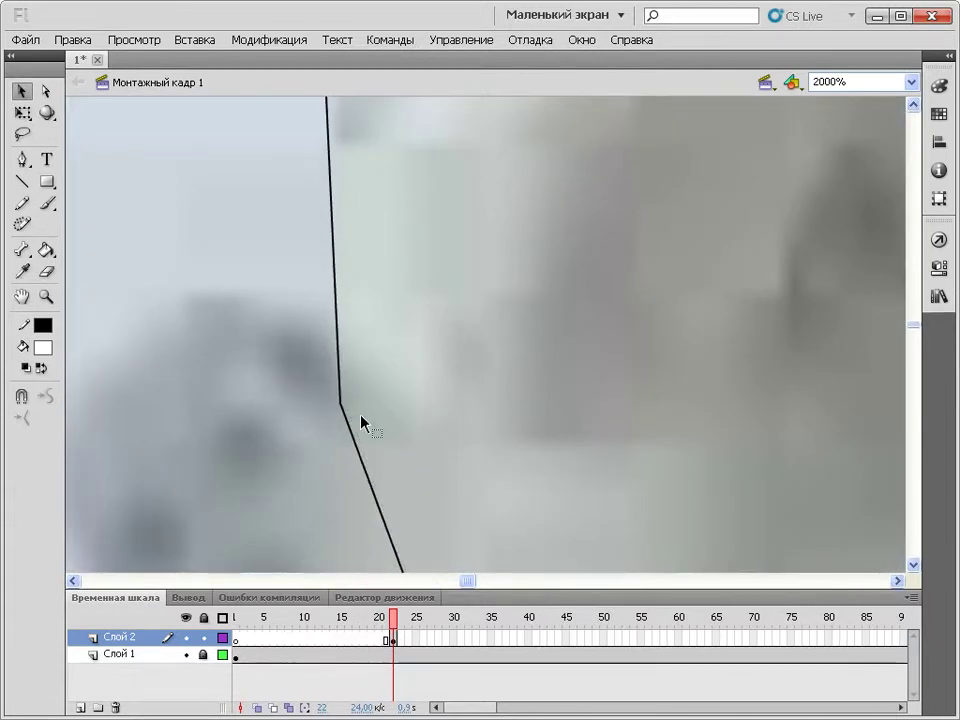
Join the loose line ends at the left-hand corner and along the crown of the head
scroll(474, 437, "up", 6)
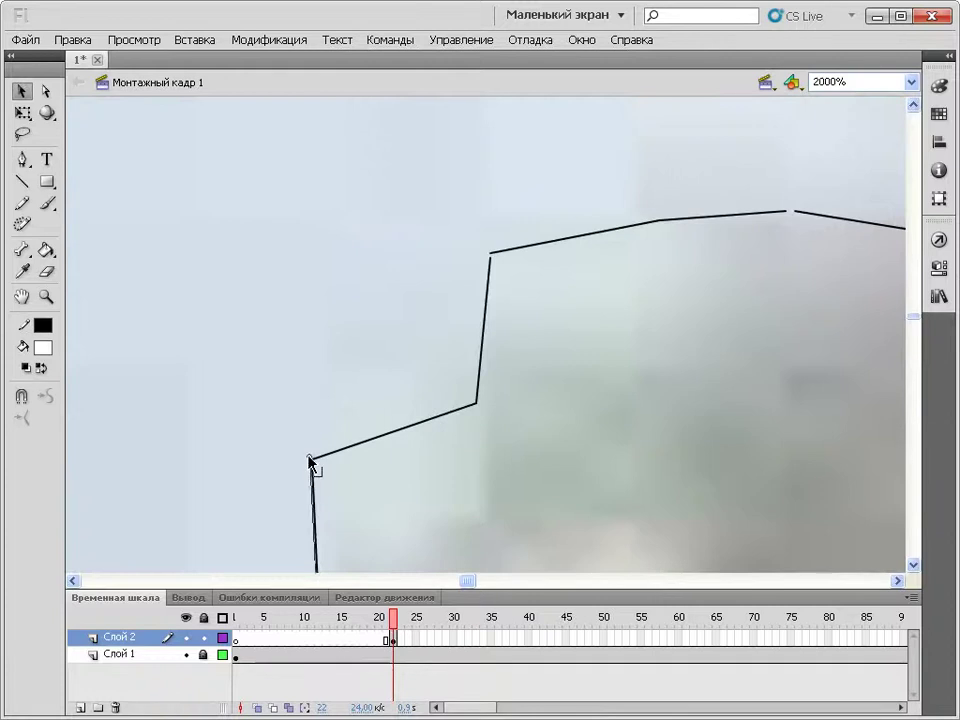
left_click_drag(312, 462, 313, 459)
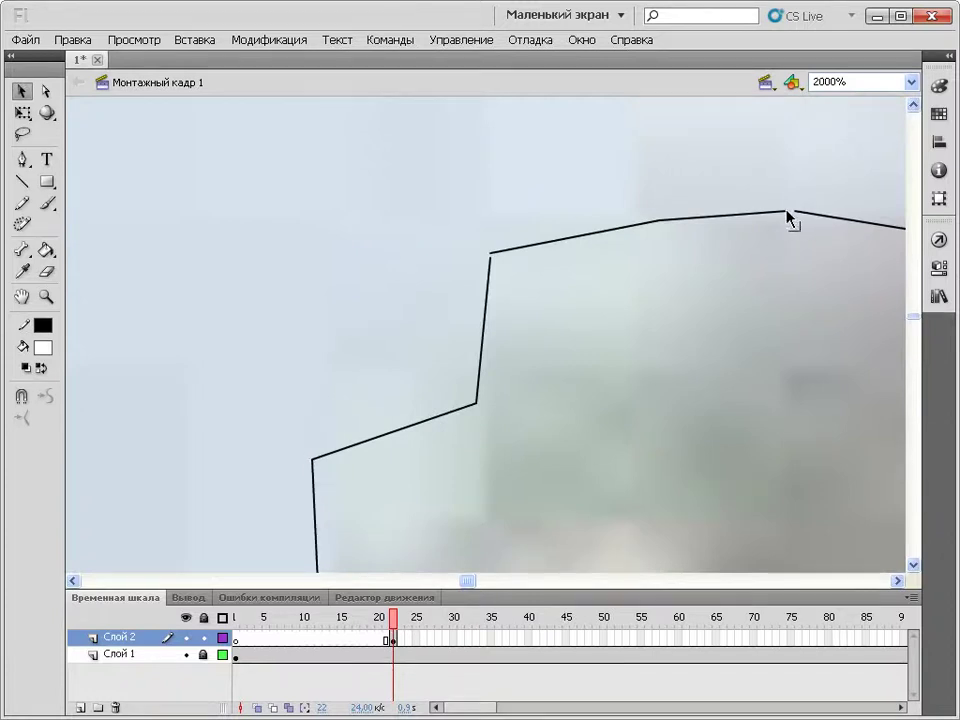
left_click_drag(786, 212, 796, 212)
Close the three gaps in the jagged hair outline on the right-hand side of the head
left_click_drag(471, 579, 486, 580)
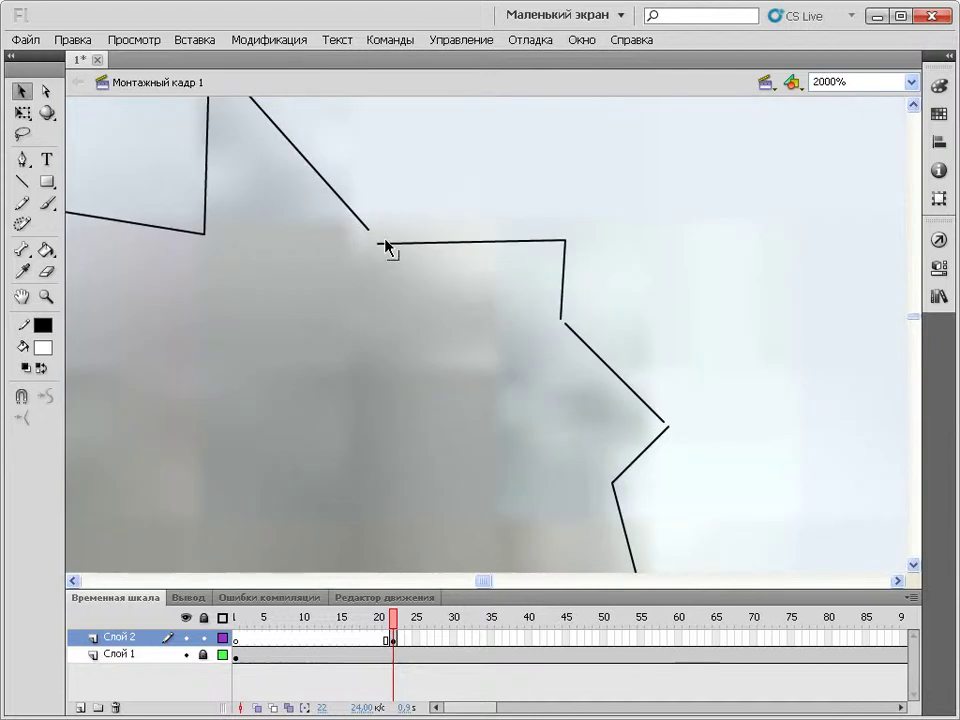
left_click_drag(376, 247, 376, 244)
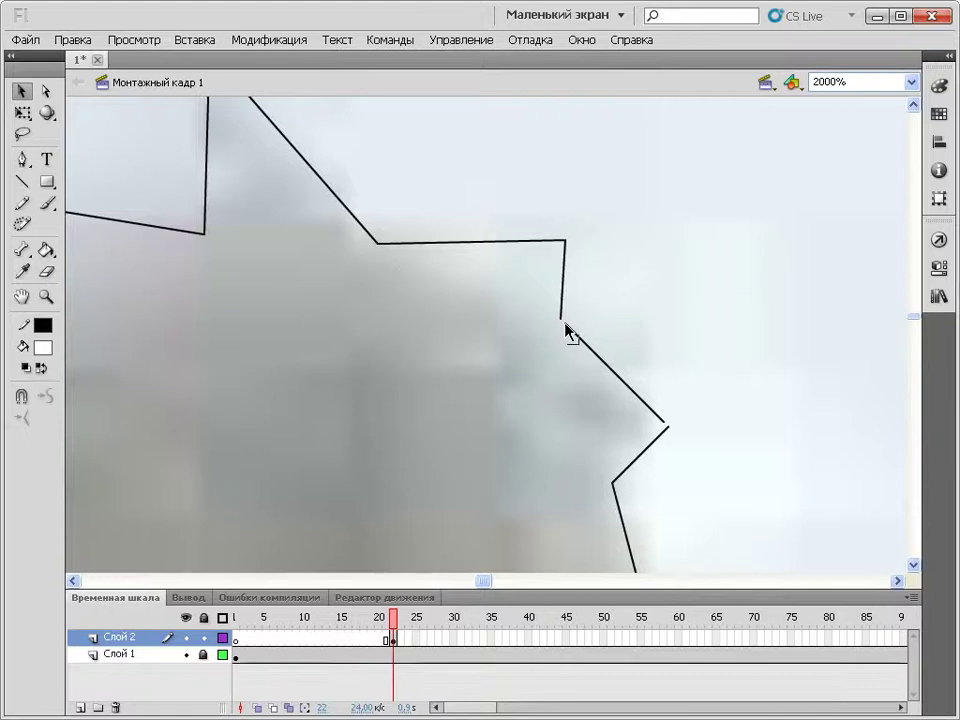
left_click_drag(562, 322, 561, 319)
left_click_drag(669, 431, 671, 435)
scroll(737, 378, "down", 3)
scroll(738, 372, "down", 5)
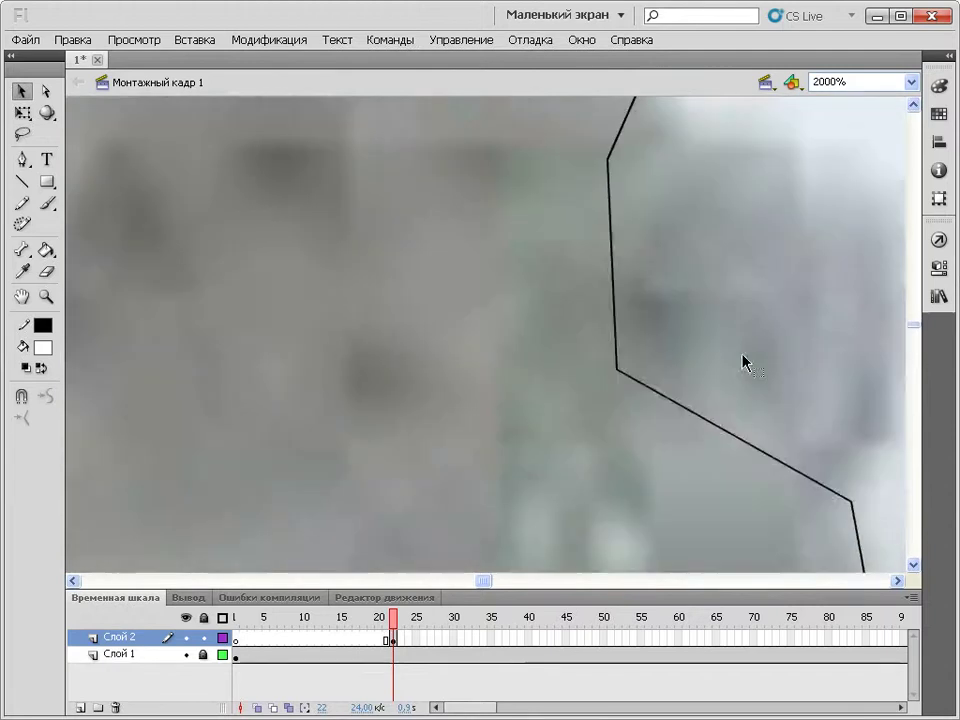
scroll(743, 356, "up", 7)
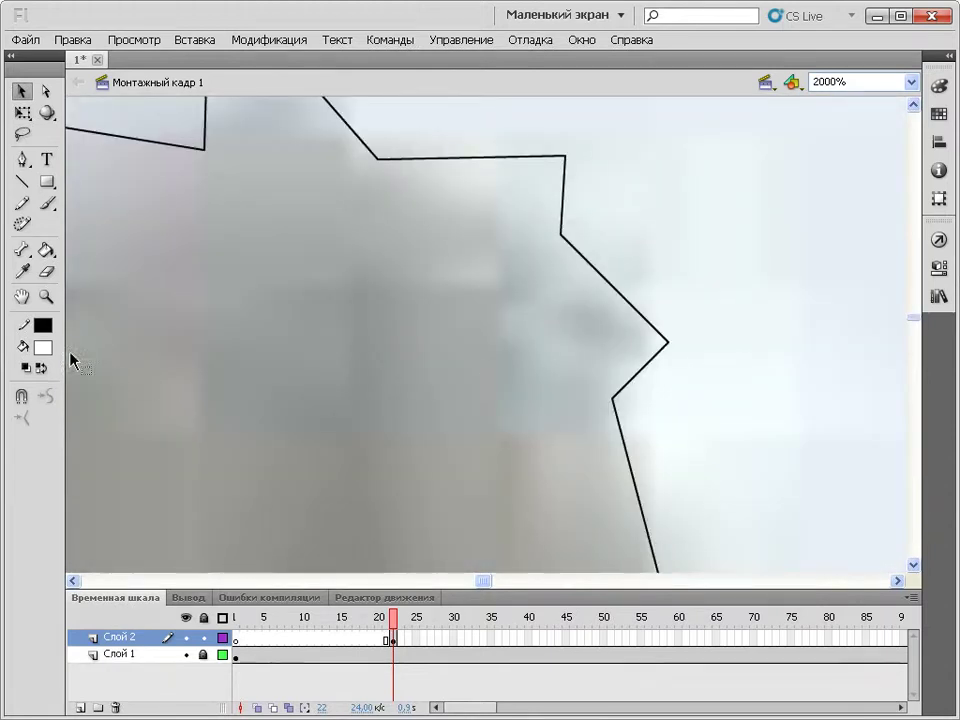
Set the zoom to 800% and join the line ends at the tip of the hair spike on the crown
left_click(46, 250)
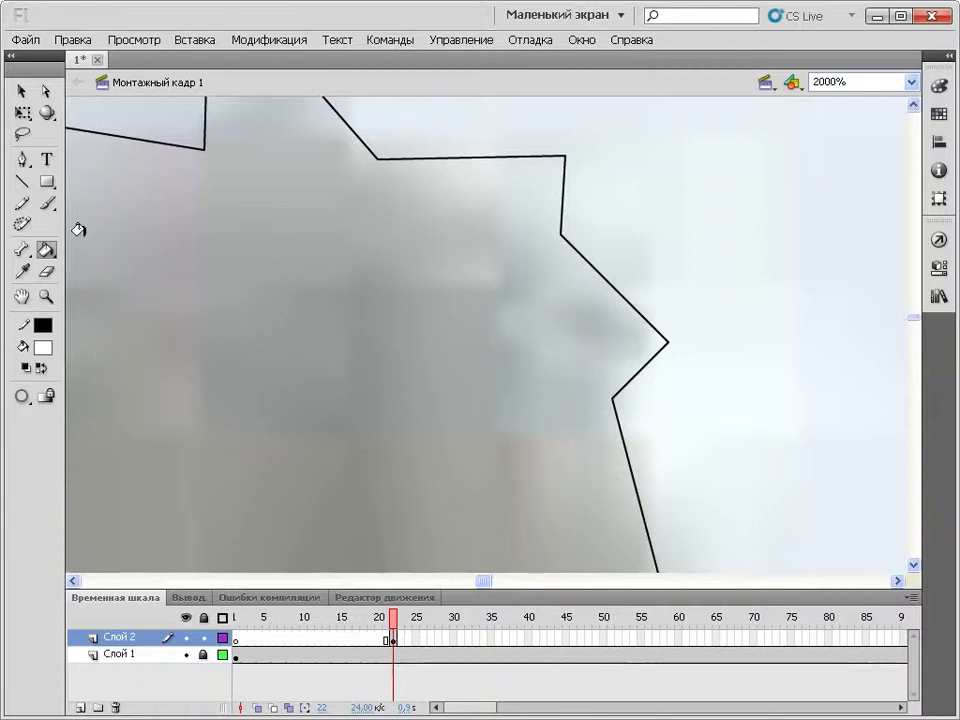
left_click(22, 91)
left_click(911, 81)
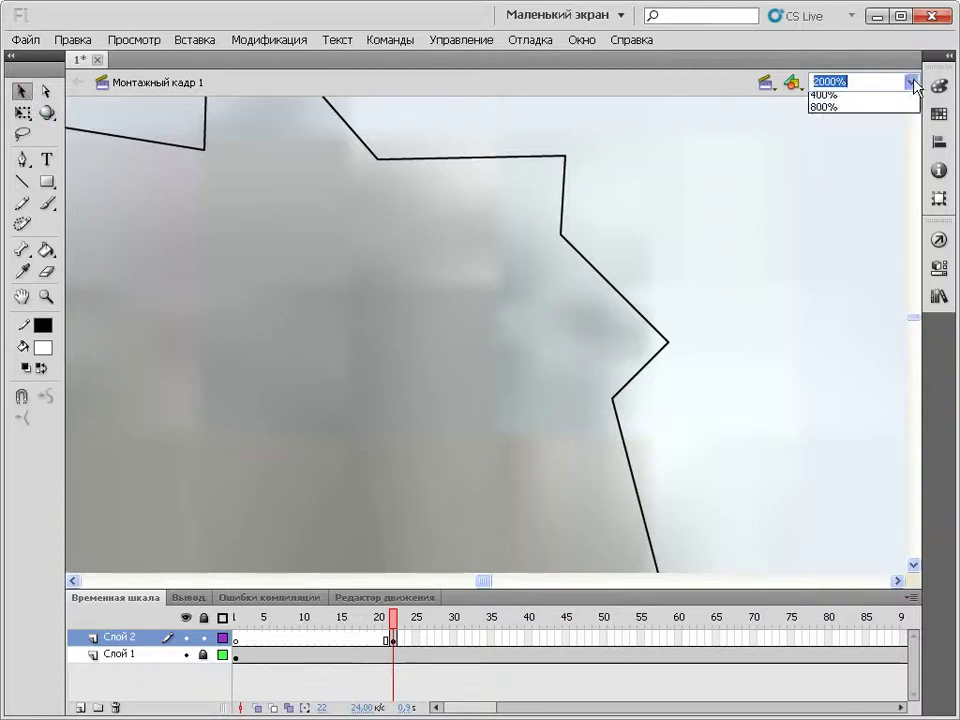
left_click(858, 197)
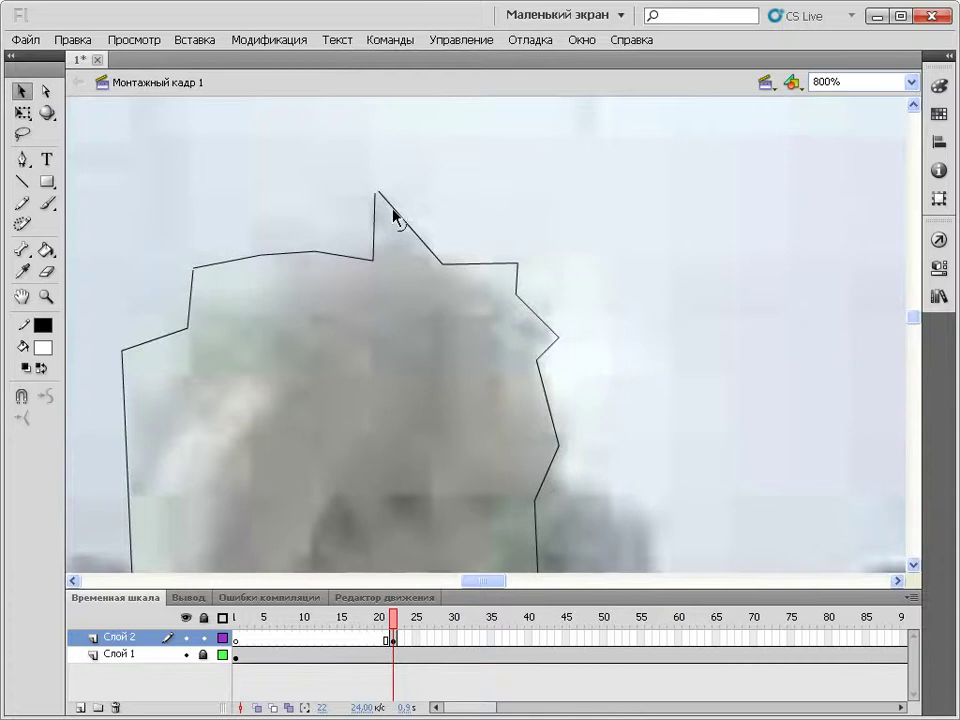
left_click_drag(376, 194, 378, 191)
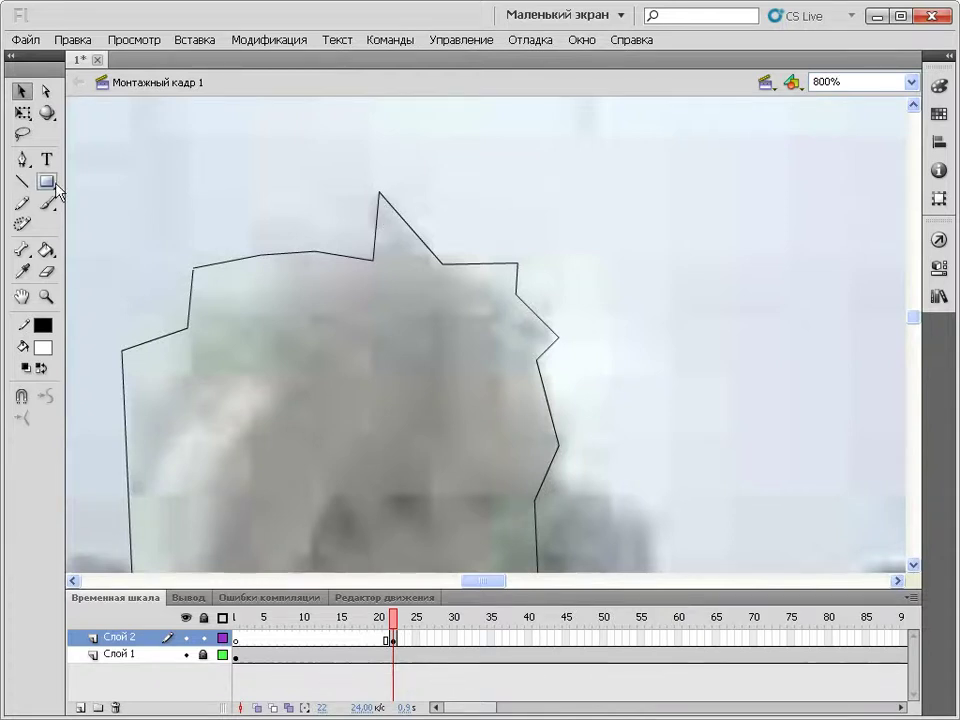
Try filling the figure with white and close the gap at the hair outline's upper-left corner
left_click(46, 250)
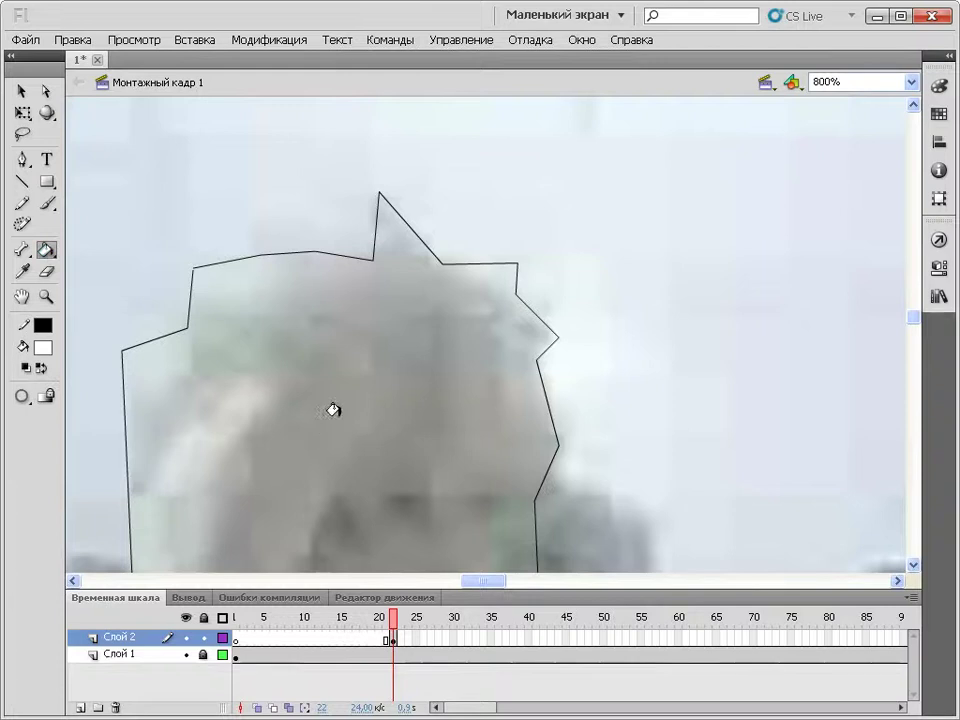
key("v")
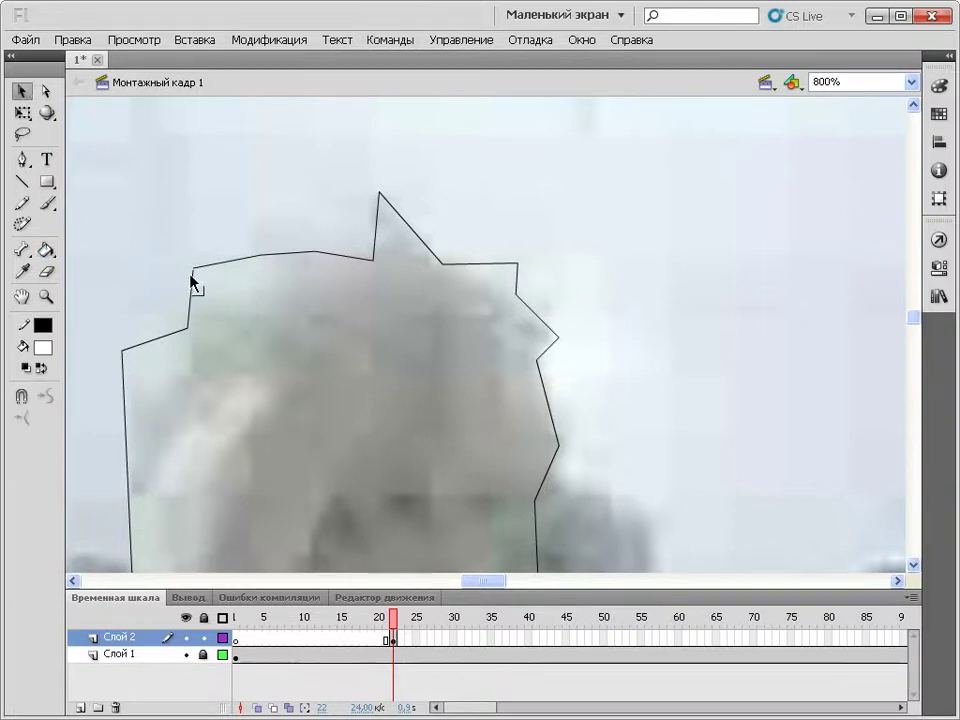
left_click_drag(193, 271, 194, 270)
Fill the closed dancer figure with white and display the layer Слой 2 as outlines only
scroll(700, 338, "down", 4)
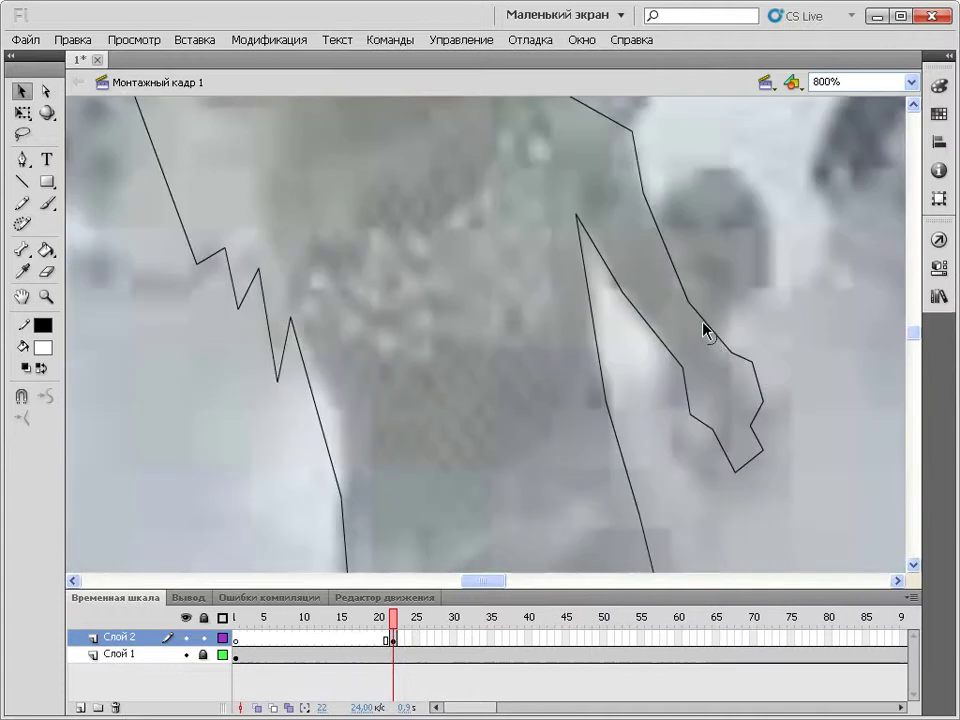
scroll(741, 299, "down", 3)
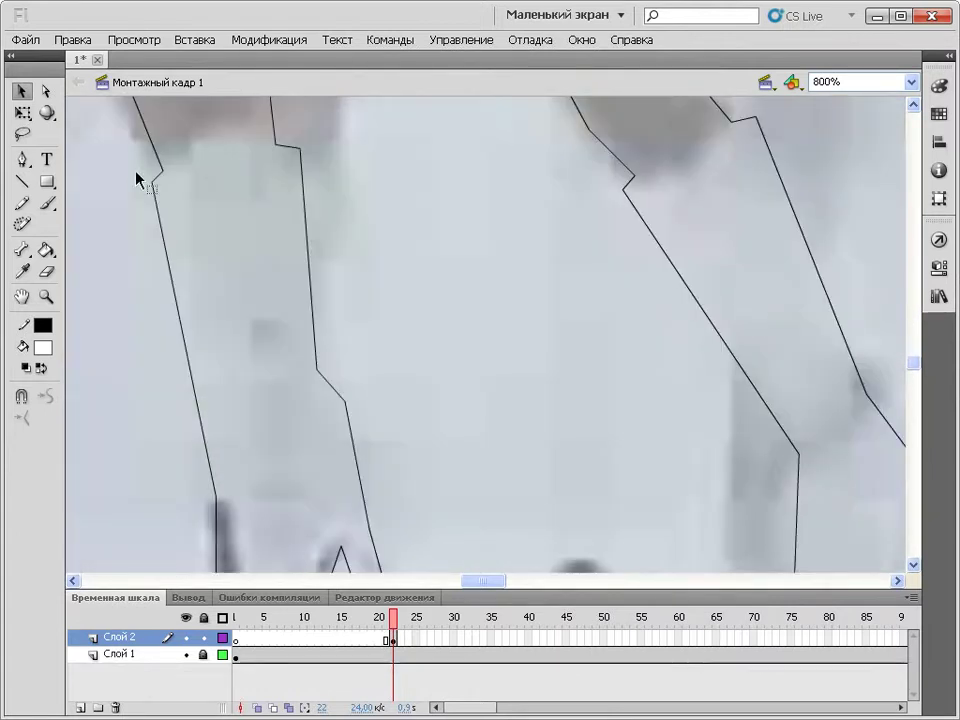
left_click(46, 250)
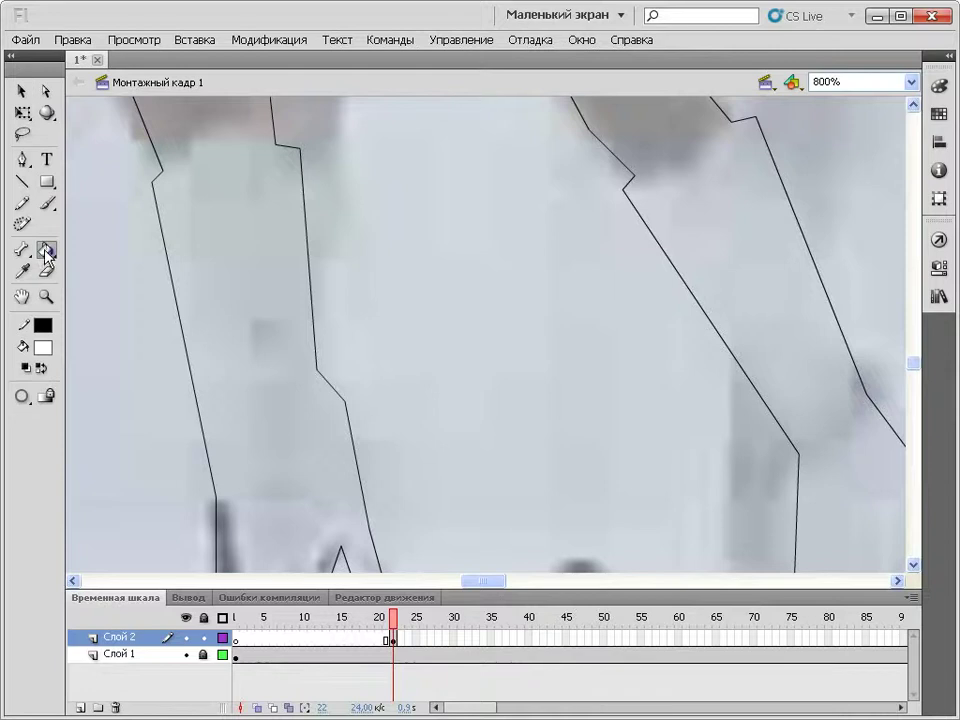
left_click(222, 292)
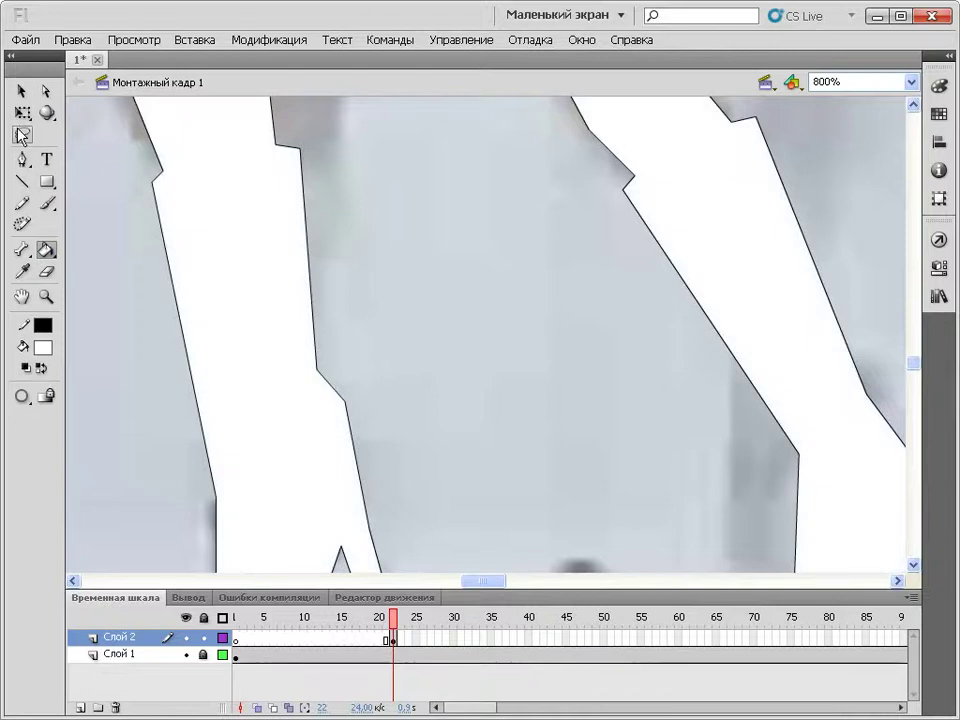
left_click(20, 91)
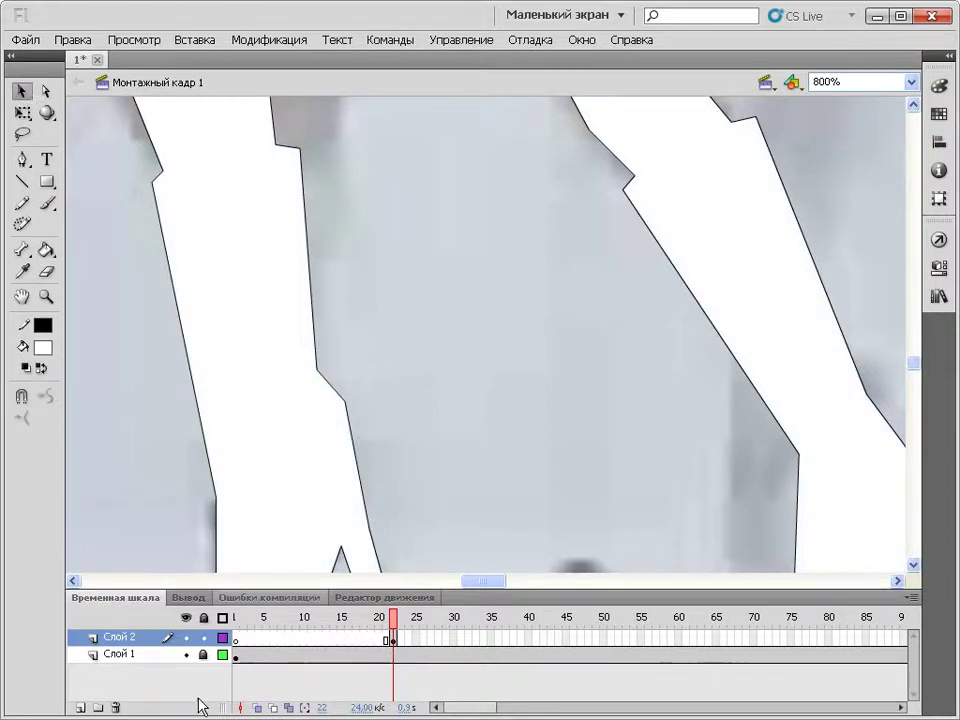
left_click(222, 637)
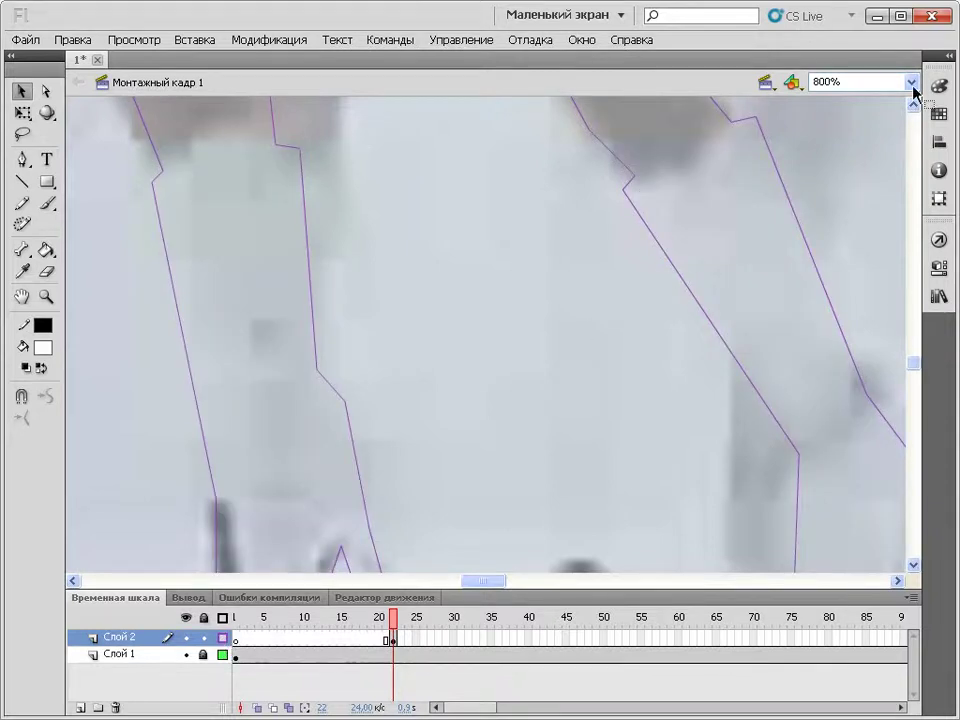
Bend the straight segments around the crown of the head into curves, including the hair spike and both upper sides
left_click_drag(917, 368, 917, 322)
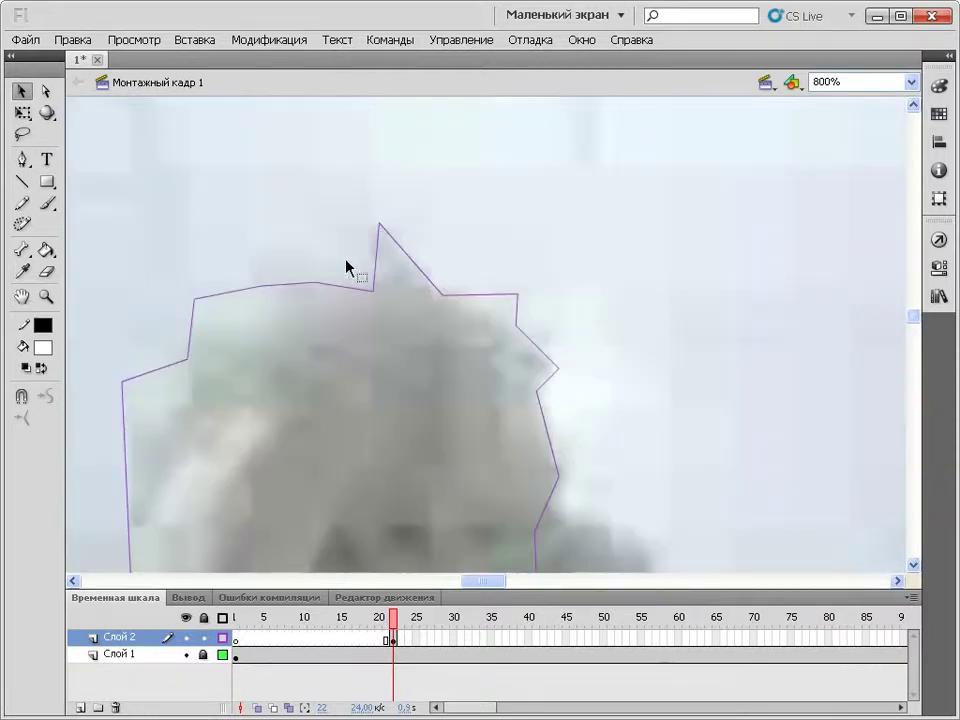
left_click_drag(379, 228, 418, 253)
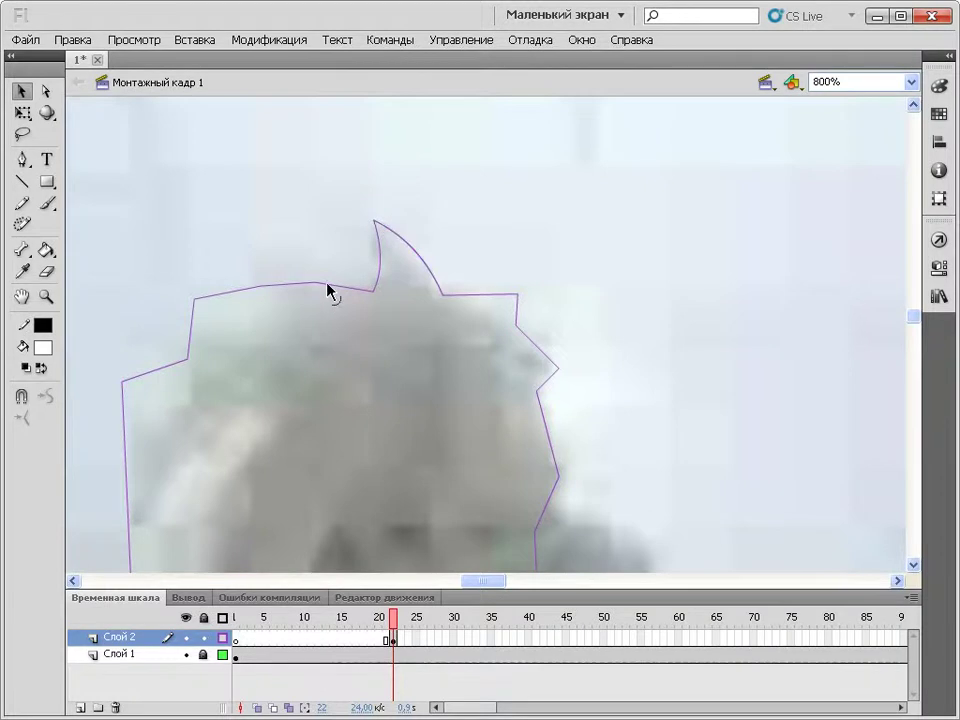
left_click_drag(341, 291, 345, 273)
left_click_drag(491, 302, 510, 311)
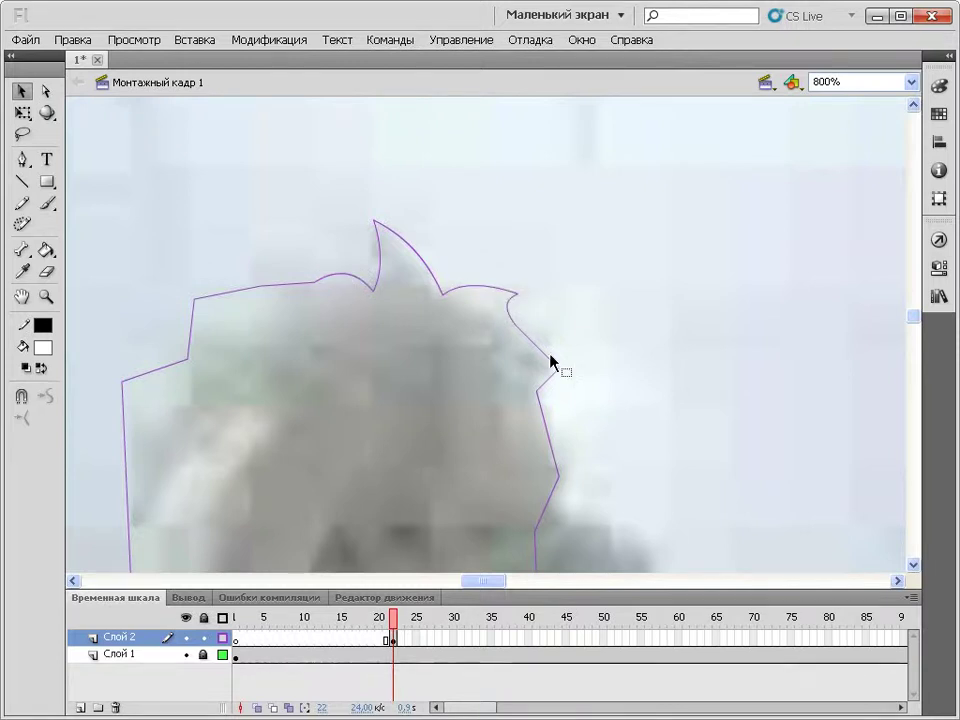
left_click_drag(548, 381, 541, 371)
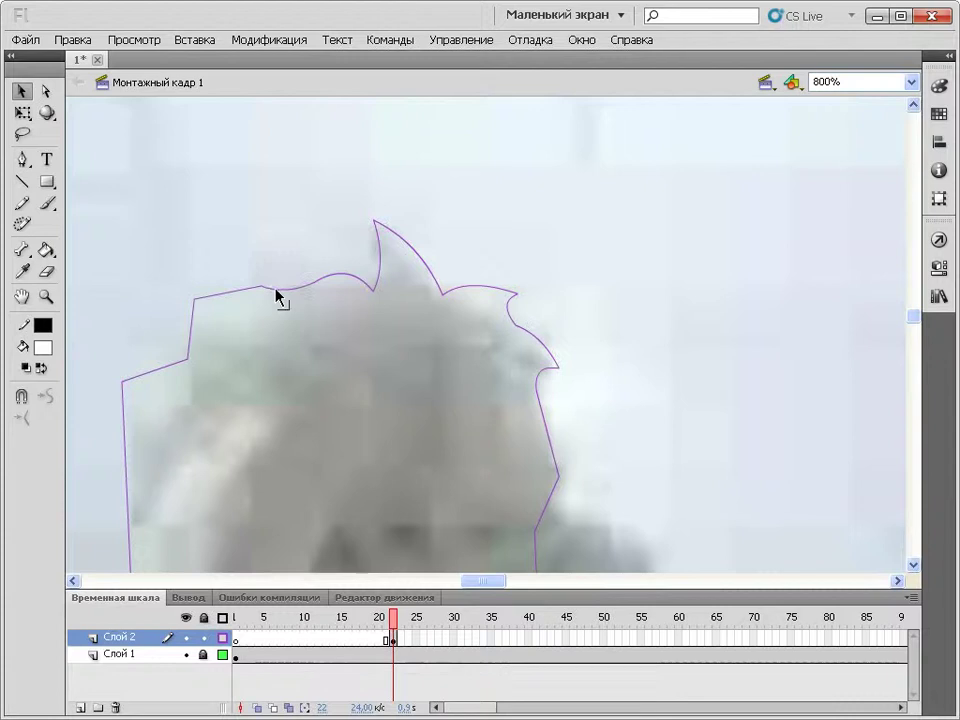
left_click_drag(229, 294, 226, 286)
left_click_drag(193, 328, 200, 312)
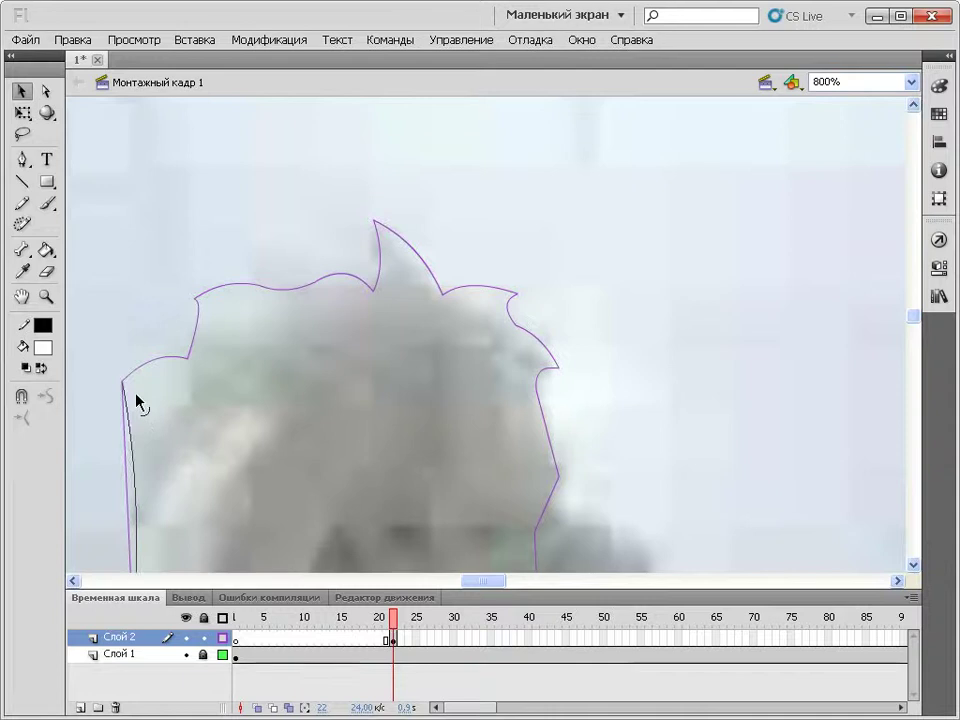
Bend the long hair edge on the left-hand side outward and round the jagged hair points below it
scroll(141, 399, "down", 5)
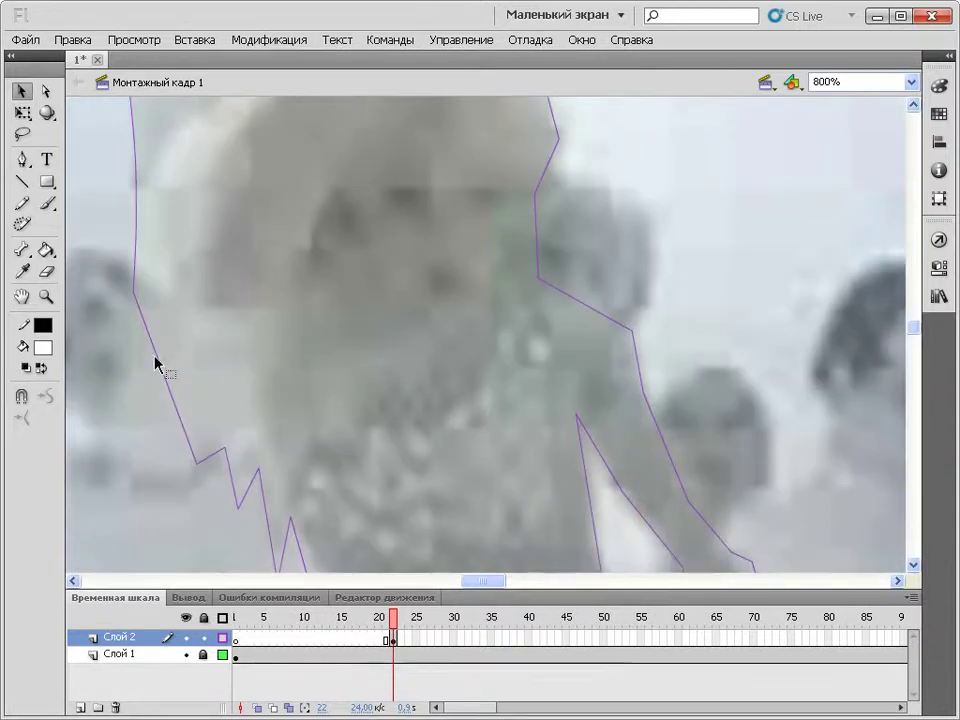
left_click_drag(155, 362, 166, 348)
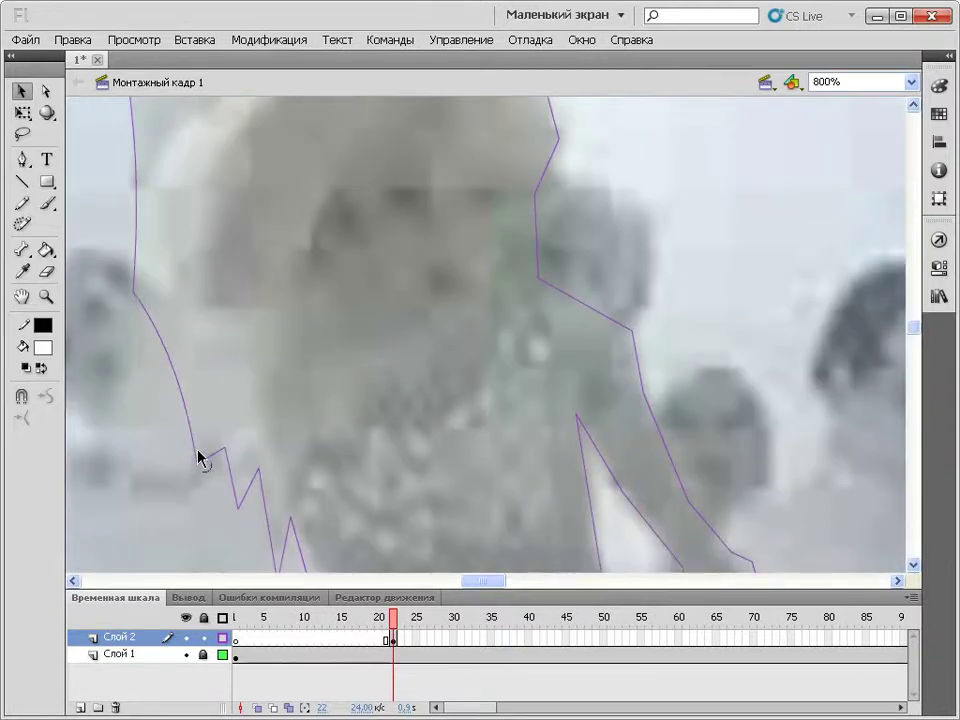
left_click_drag(184, 407, 171, 419)
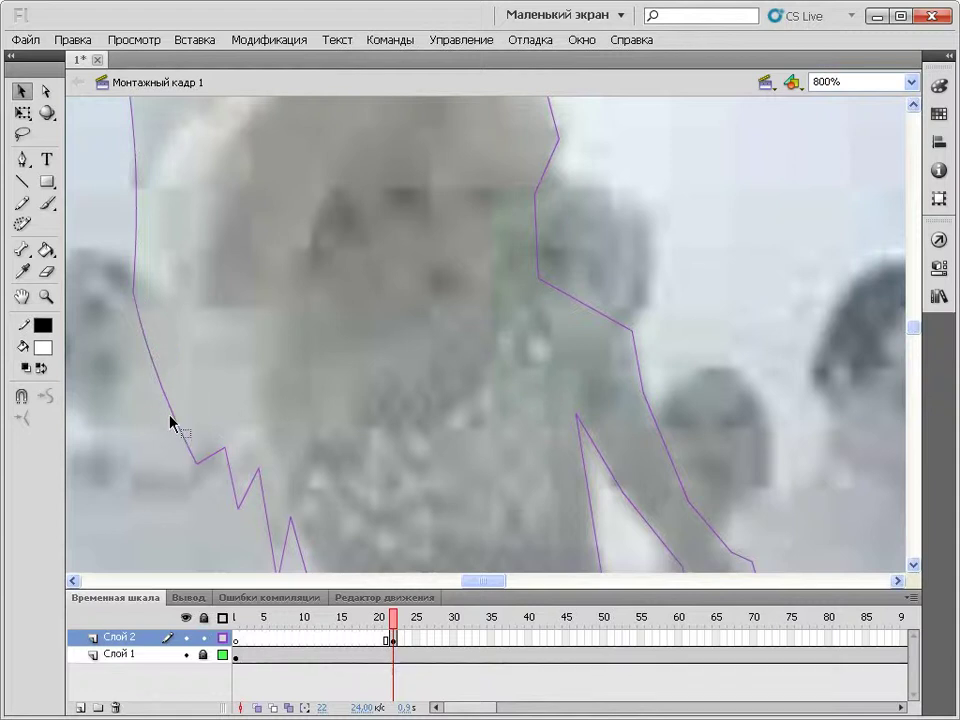
left_click(244, 487)
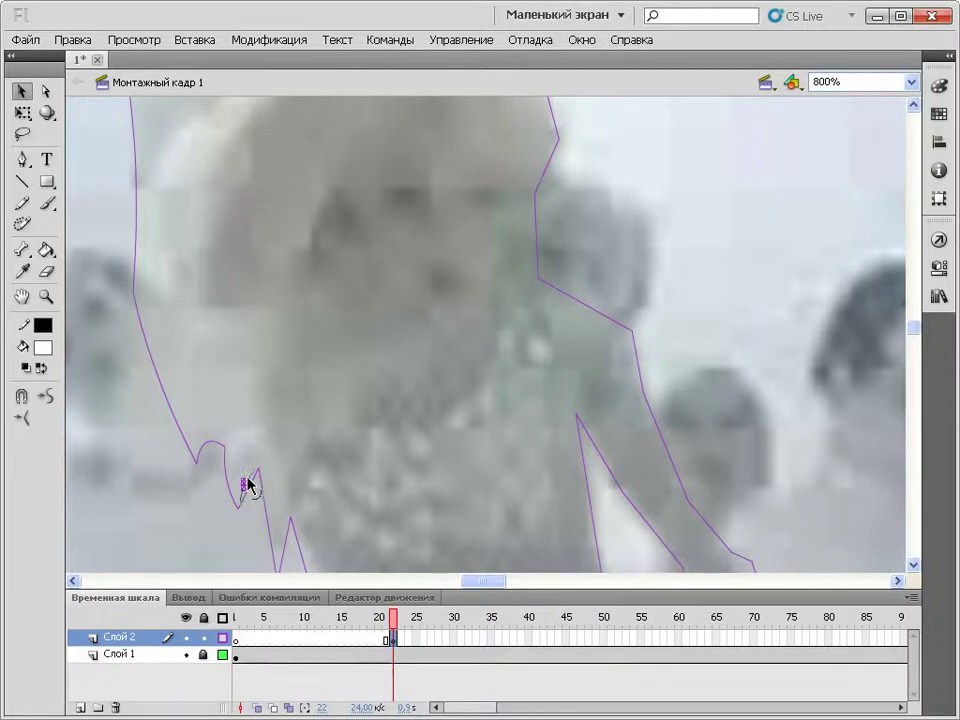
left_click(278, 520)
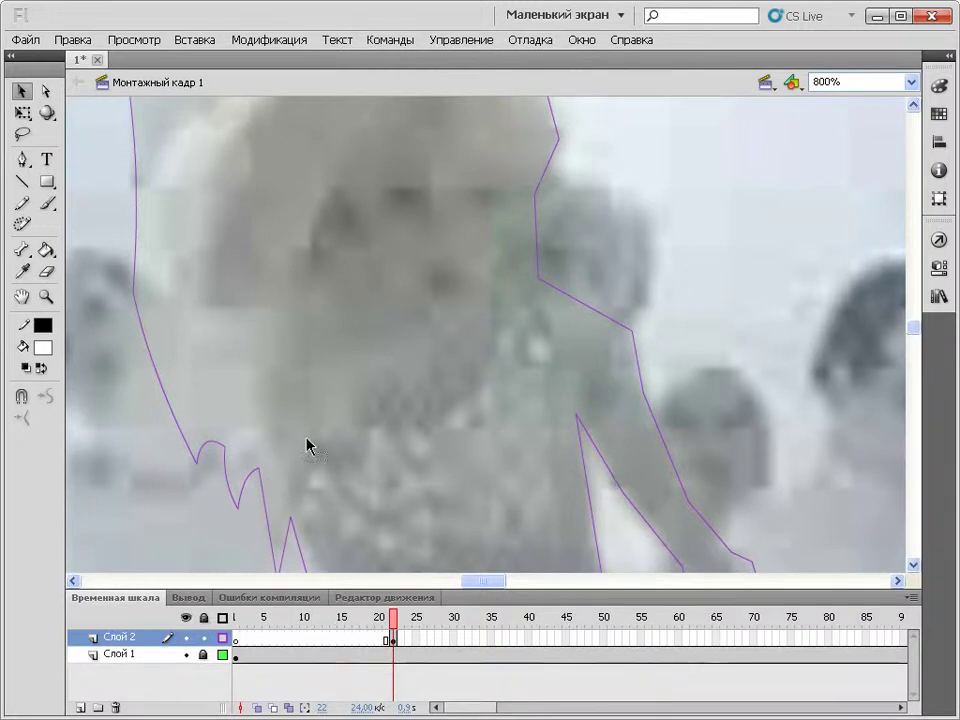
Curve the left-hand edge of the torso from the last hair point through the waist to the hip
scroll(312, 444, "down", 3)
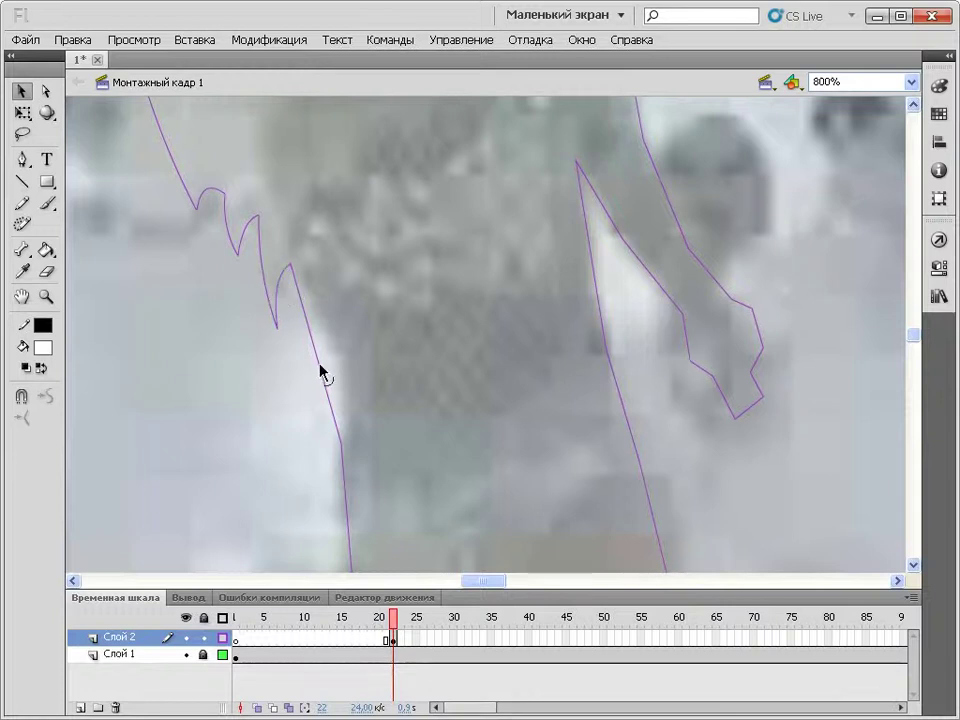
left_click_drag(321, 375, 335, 369)
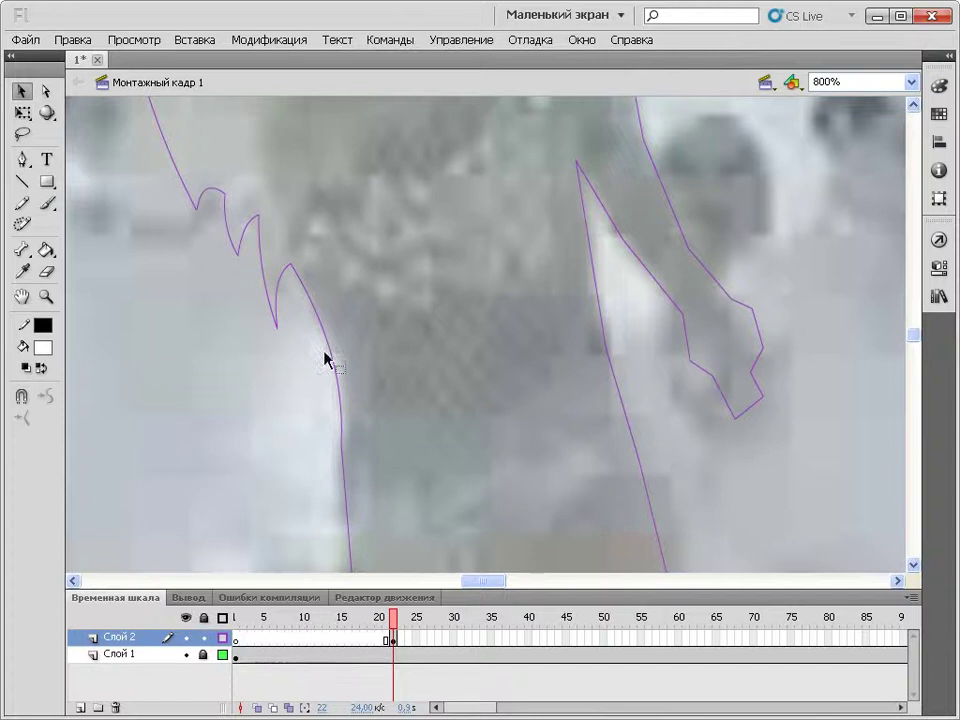
scroll(549, 467, "down", 2)
scroll(549, 467, "down", 4)
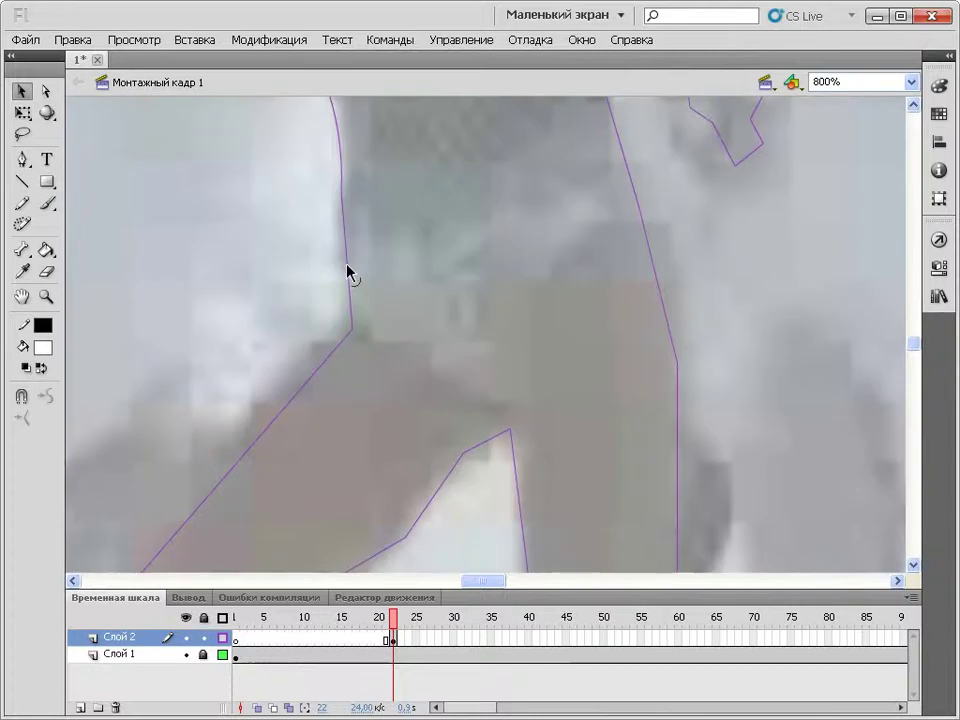
left_click_drag(348, 272, 339, 272)
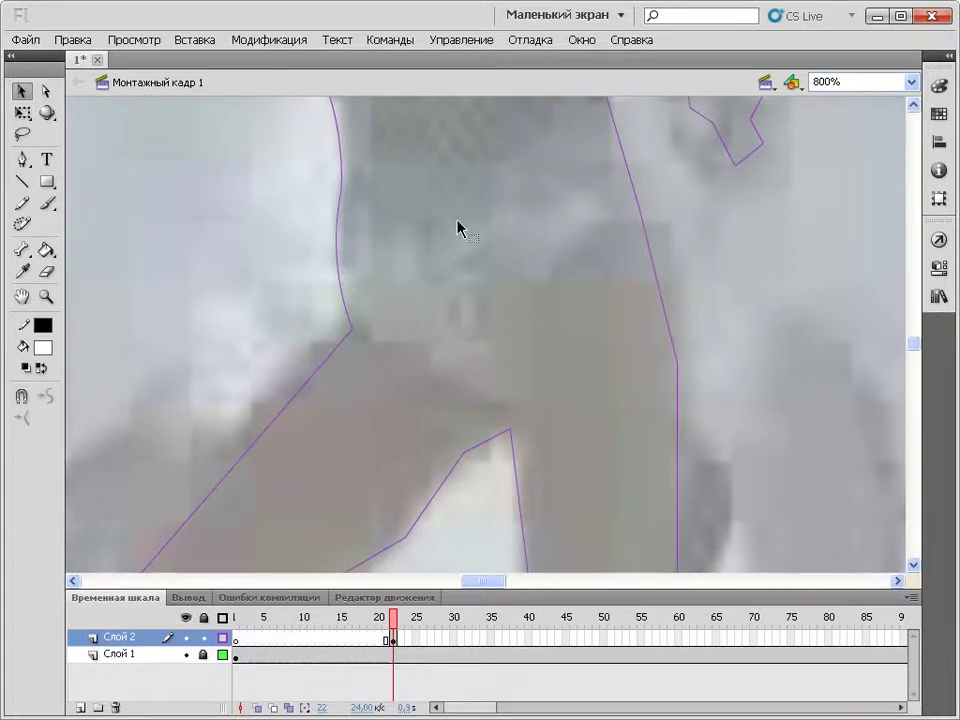
Round the bent left-hand leg by curving its outer thigh, both sides of the knee and the inner thigh up to the crotch
scroll(459, 228, "down", 4)
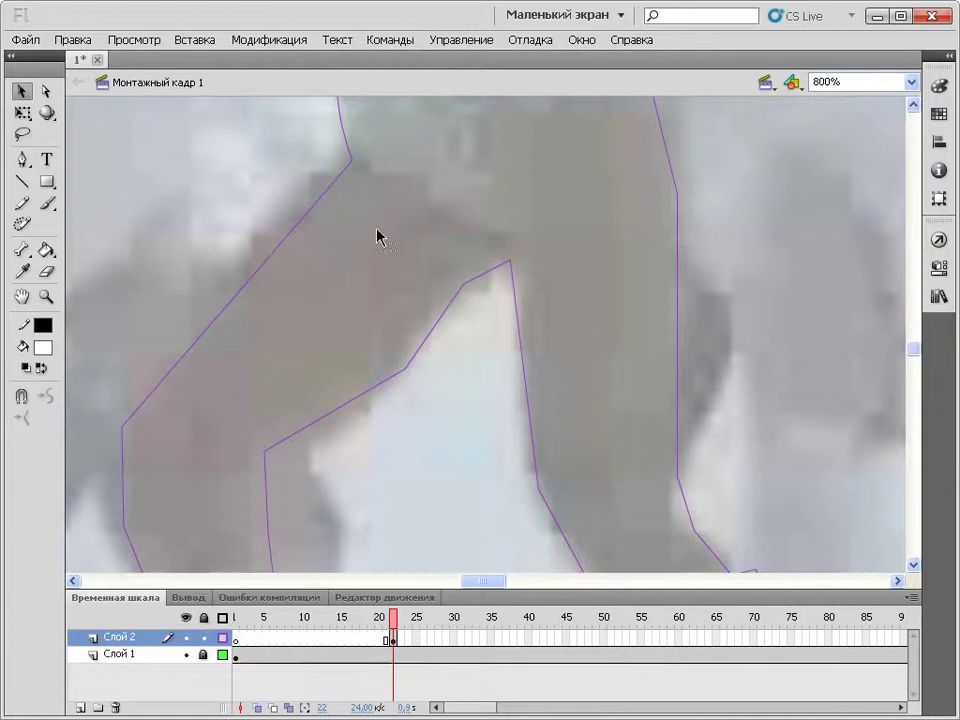
scroll(350, 232, "up", 4)
scroll(381, 405, "down", 4)
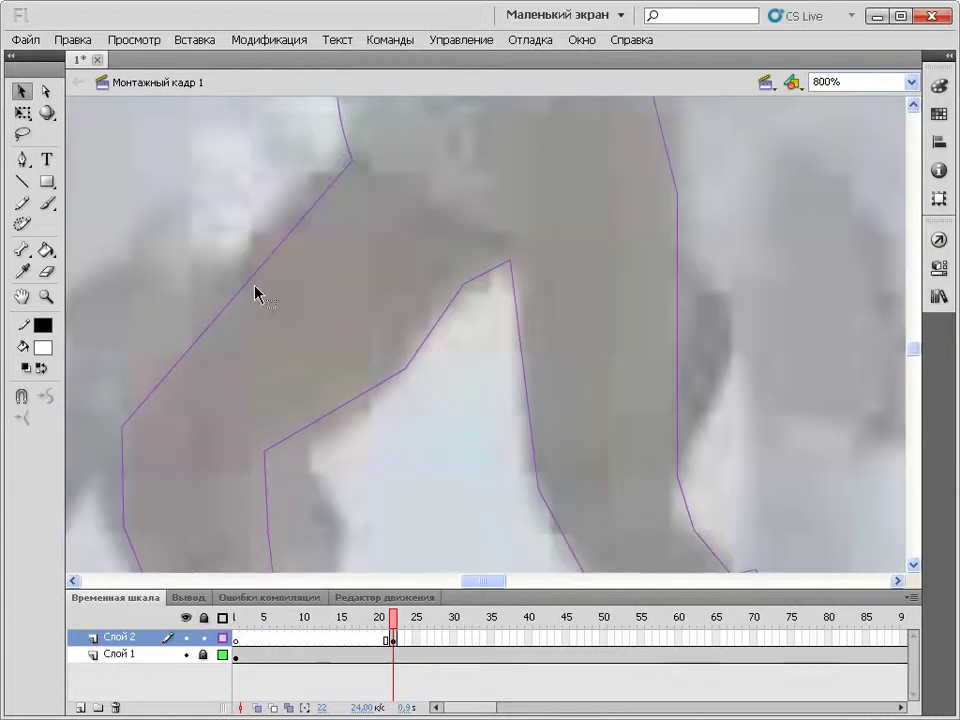
left_click_drag(253, 285, 233, 256)
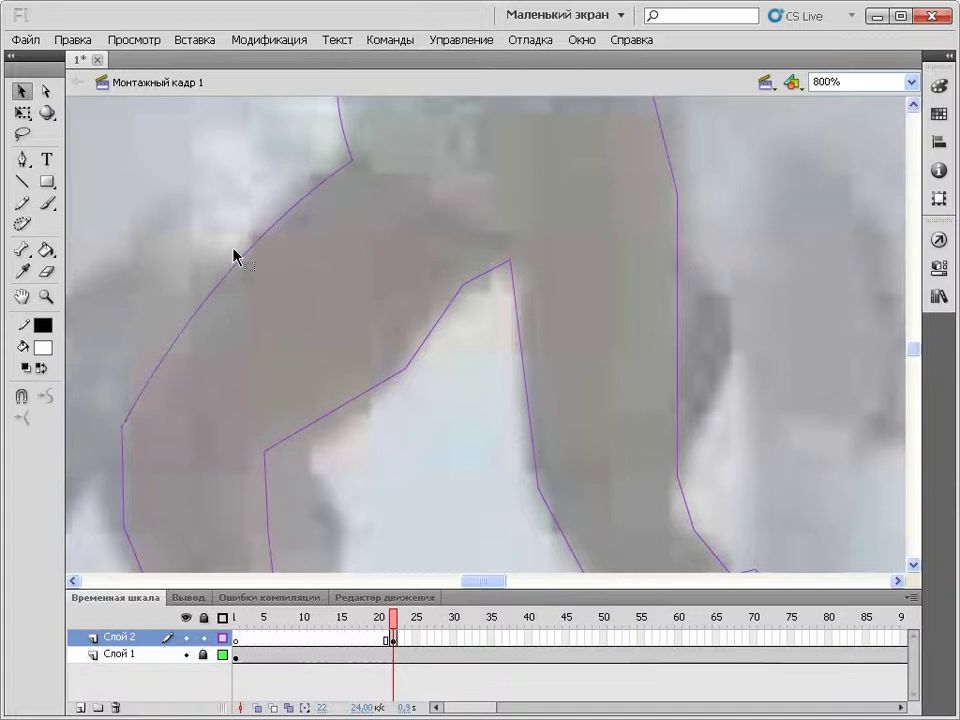
left_click_drag(125, 484, 114, 489)
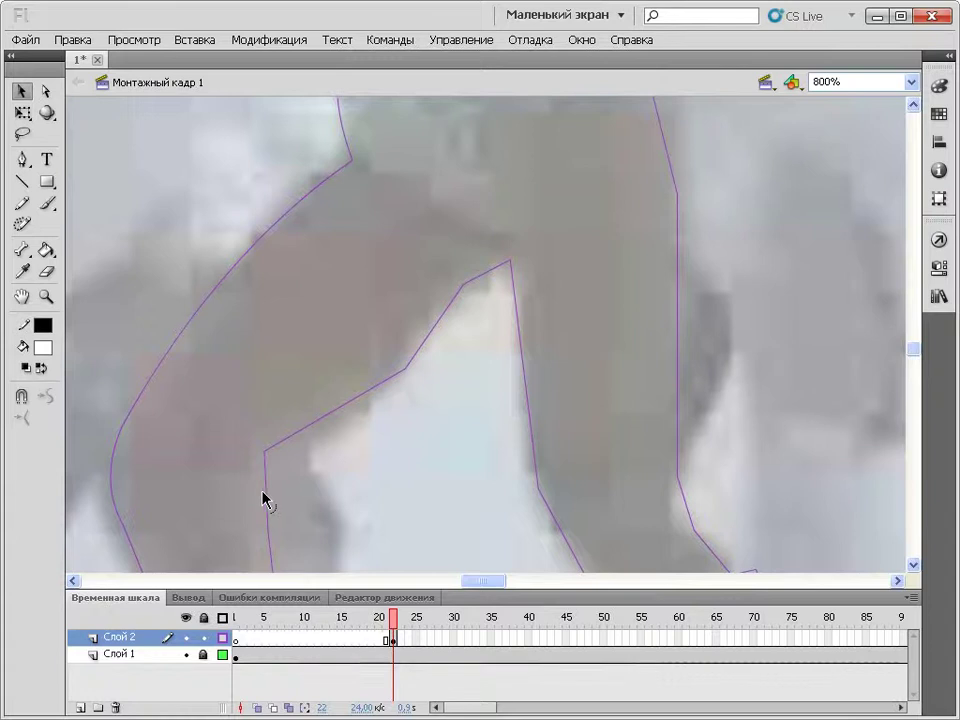
left_click_drag(265, 494, 251, 497)
left_click_drag(325, 426, 328, 436)
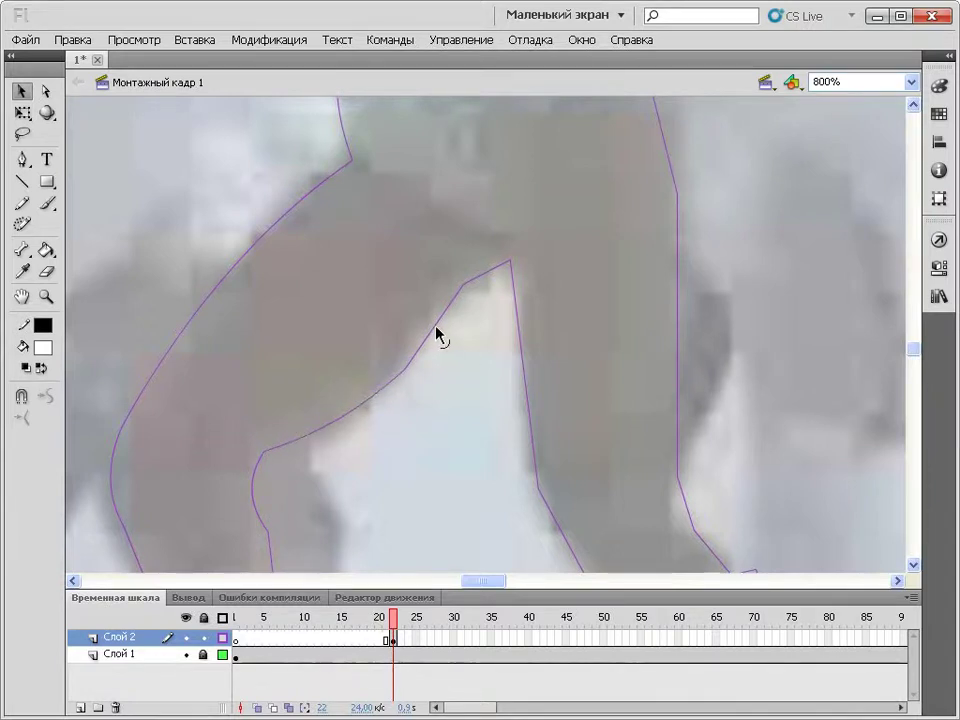
left_click_drag(435, 332, 398, 380)
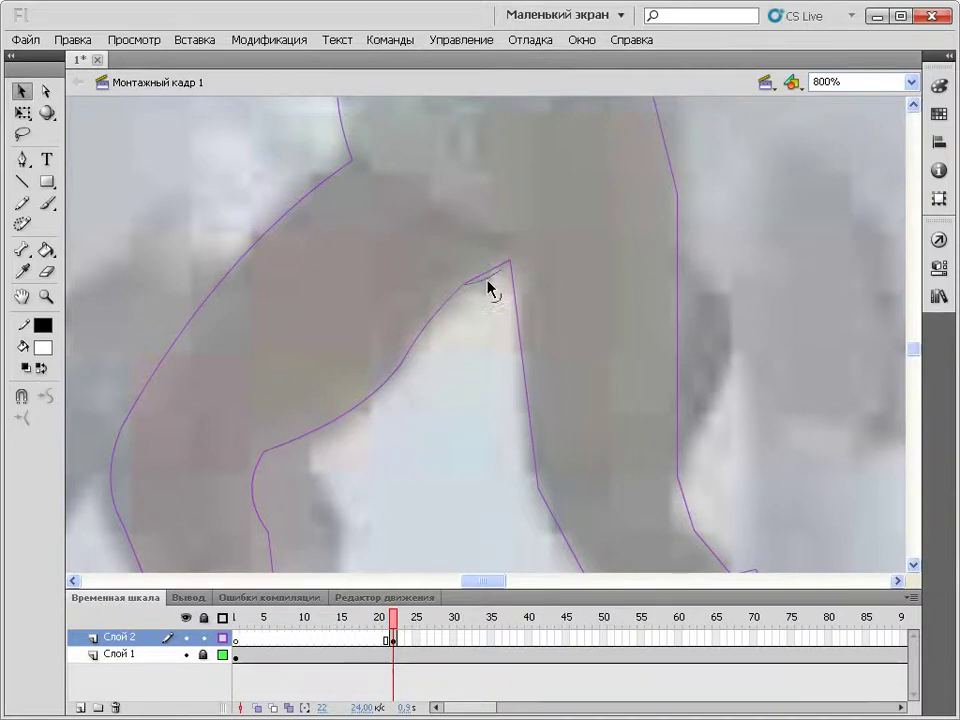
left_click_drag(493, 285, 463, 304)
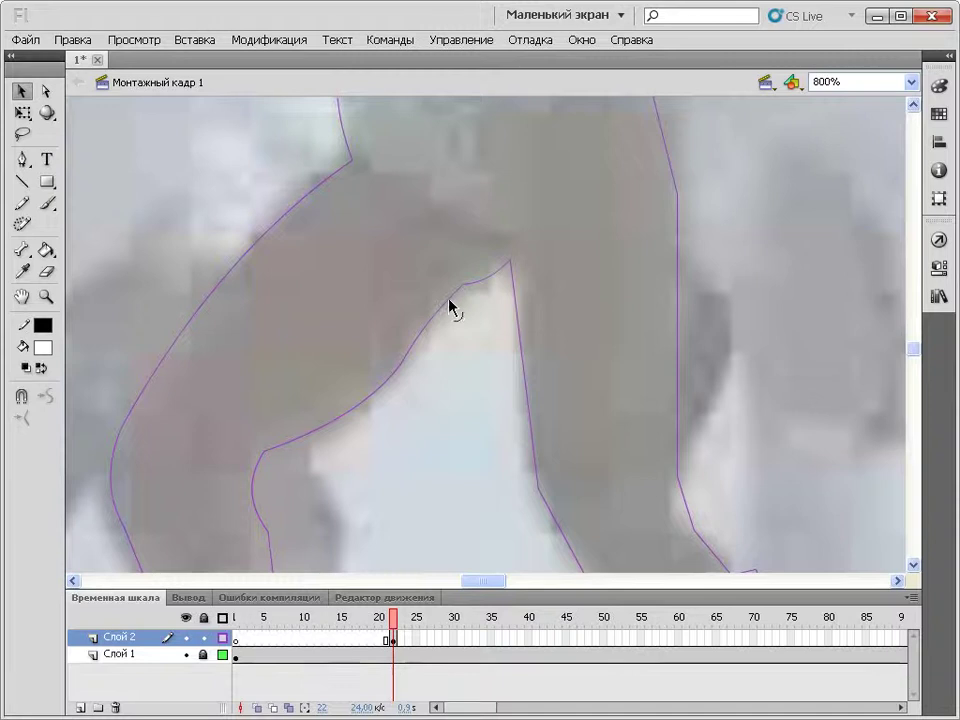
Curve the right-hand leg's edges around the knee, and the left-hand leg's inner edge below the knee and at the calf
scroll(514, 314, "down", 3)
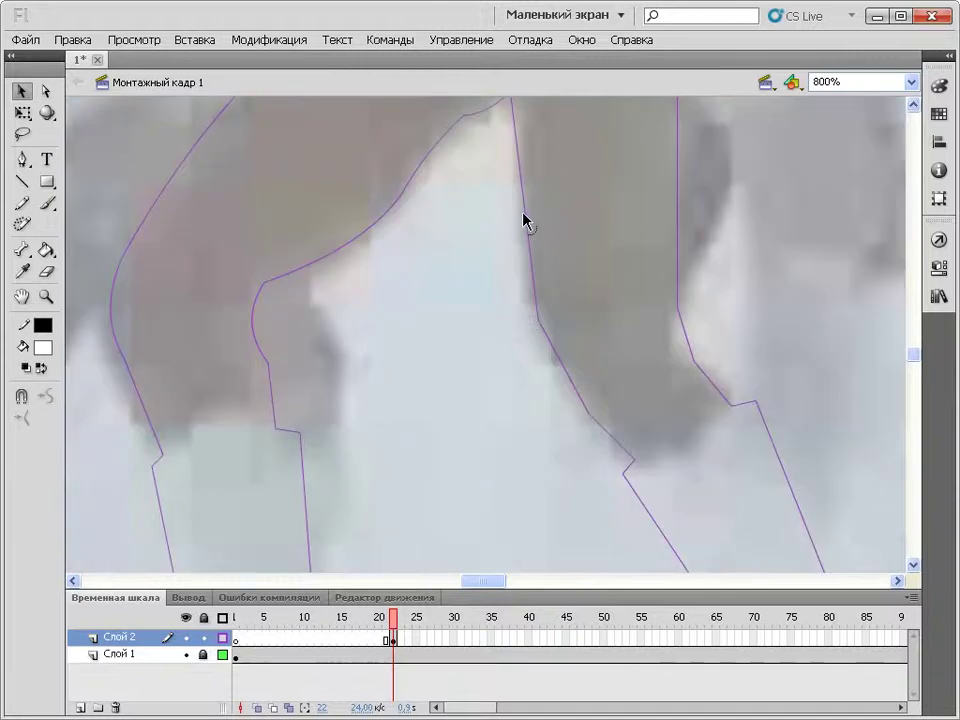
left_click_drag(523, 218, 519, 230)
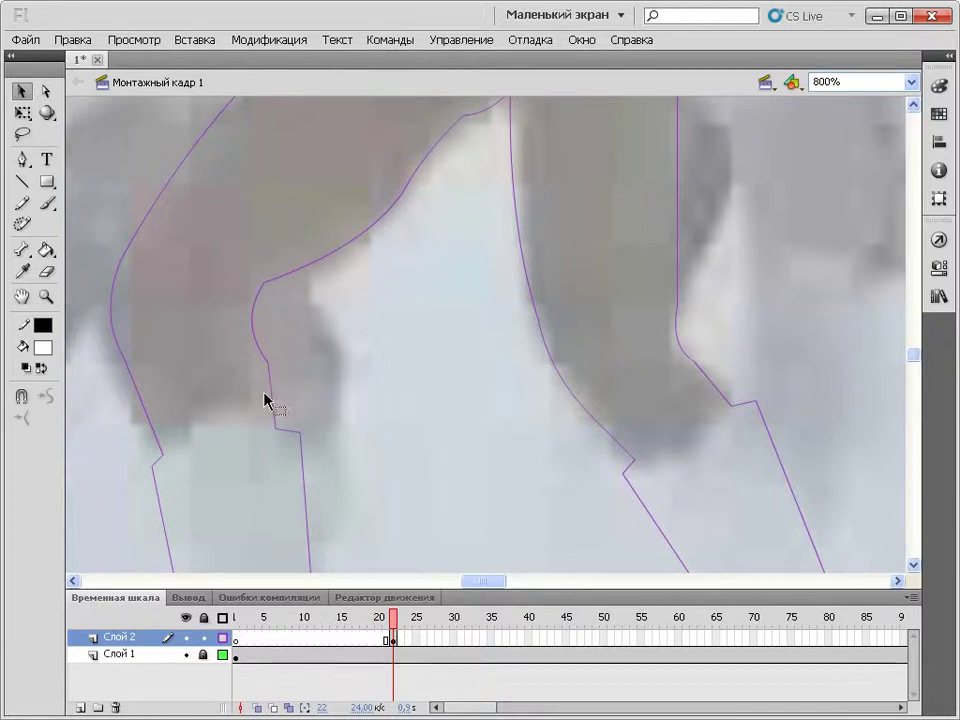
left_click_drag(272, 403, 280, 408)
scroll(414, 390, "down", 10)
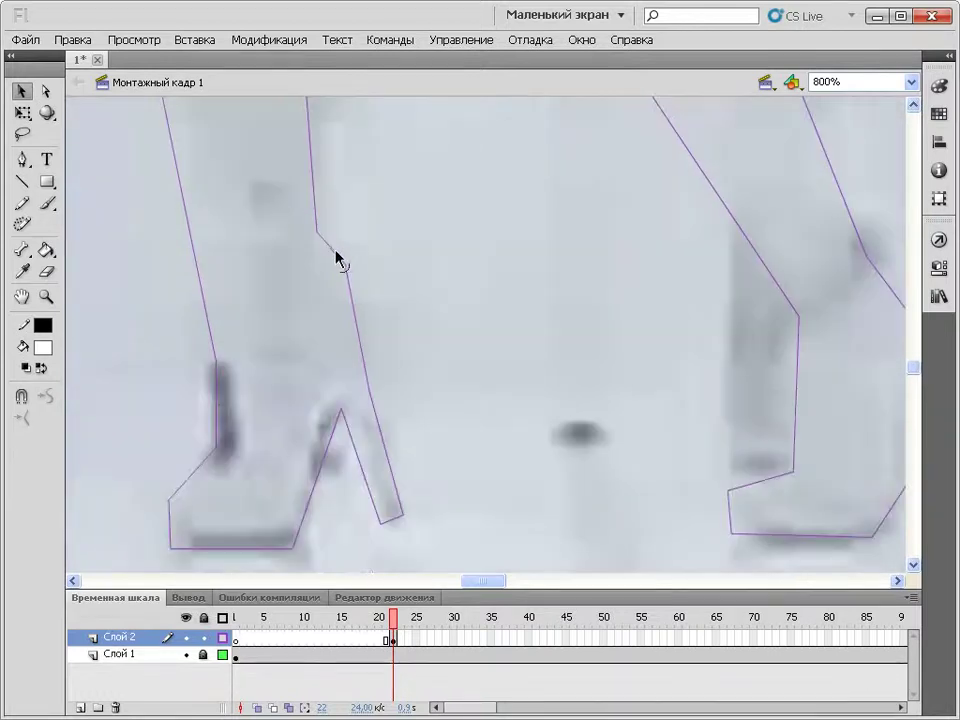
left_click_drag(333, 248, 358, 310)
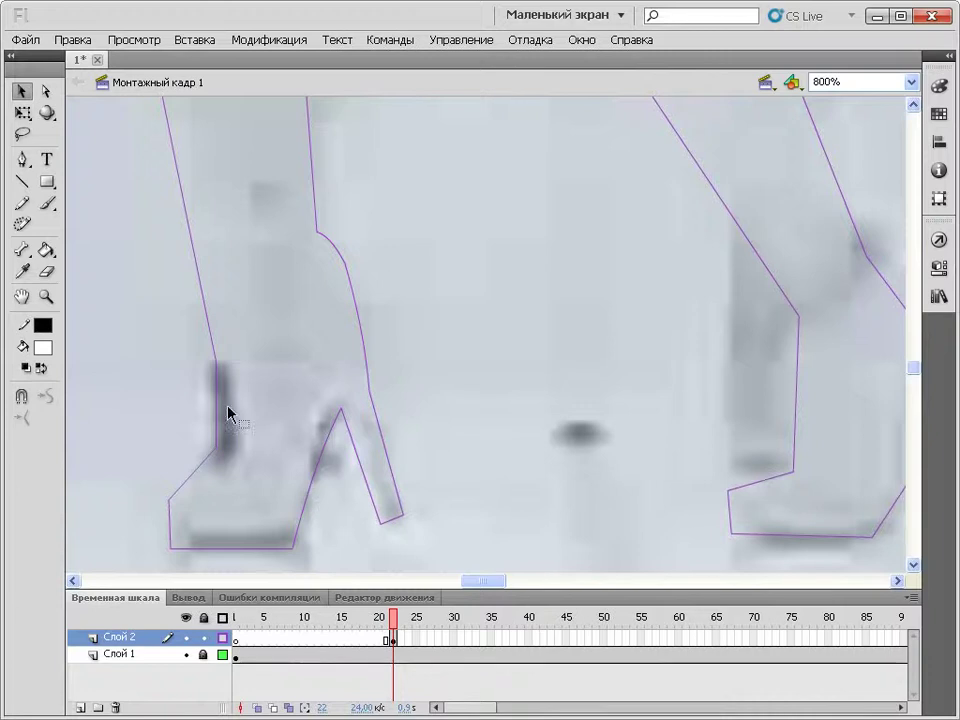
Draw a short green diagonal line across the arch of the left-hand shoe and break it apart
left_click(21, 181)
left_click(42, 325)
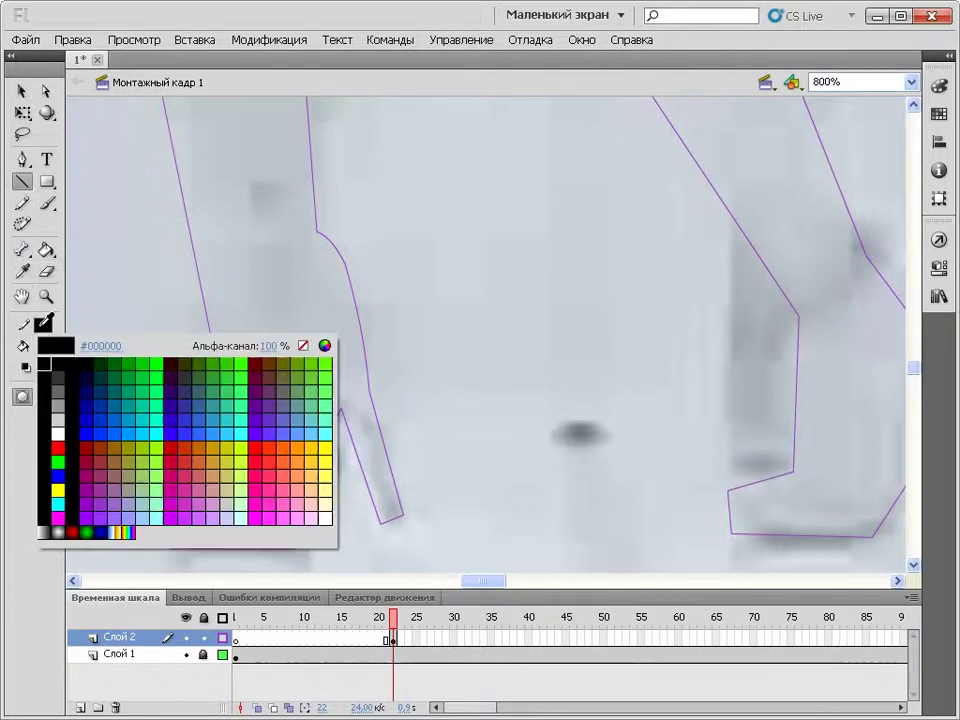
left_click(133, 361)
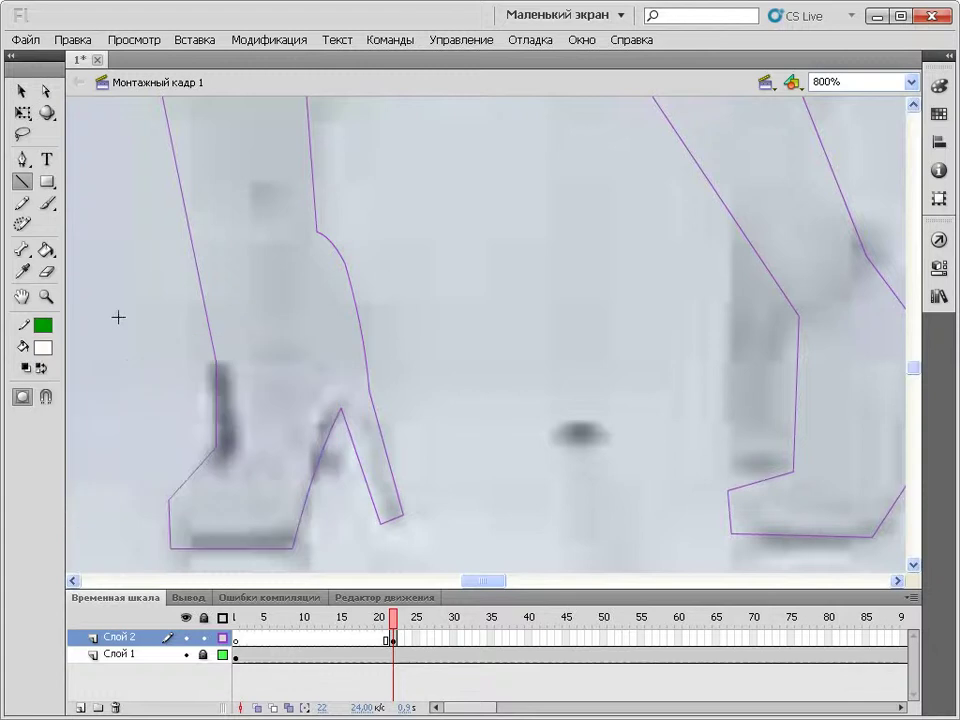
left_click_drag(289, 465, 343, 502)
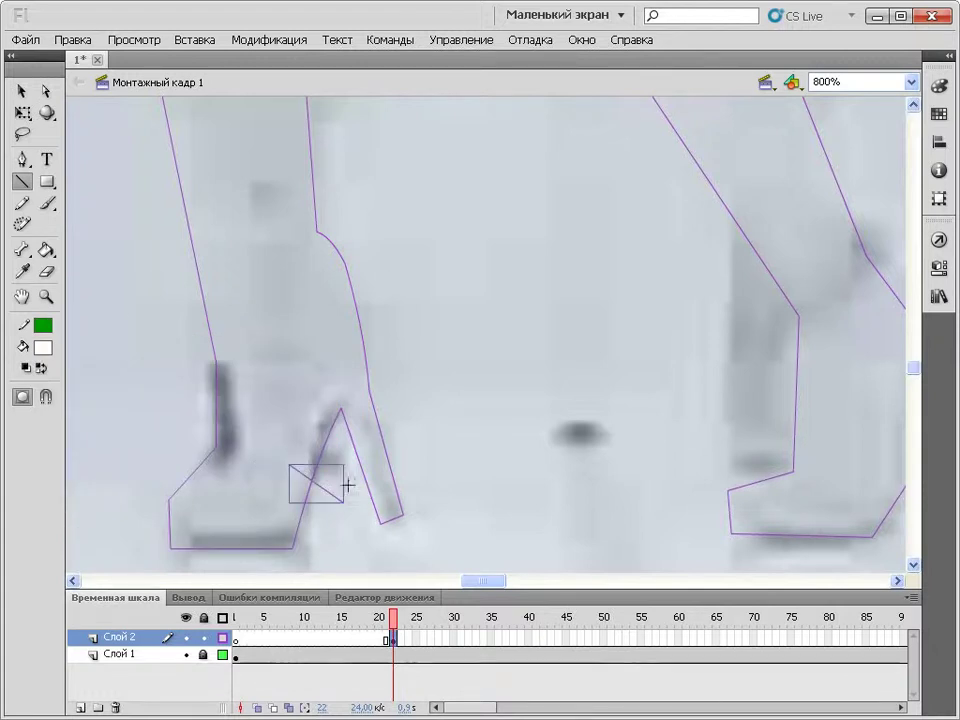
key("ctrl+b")
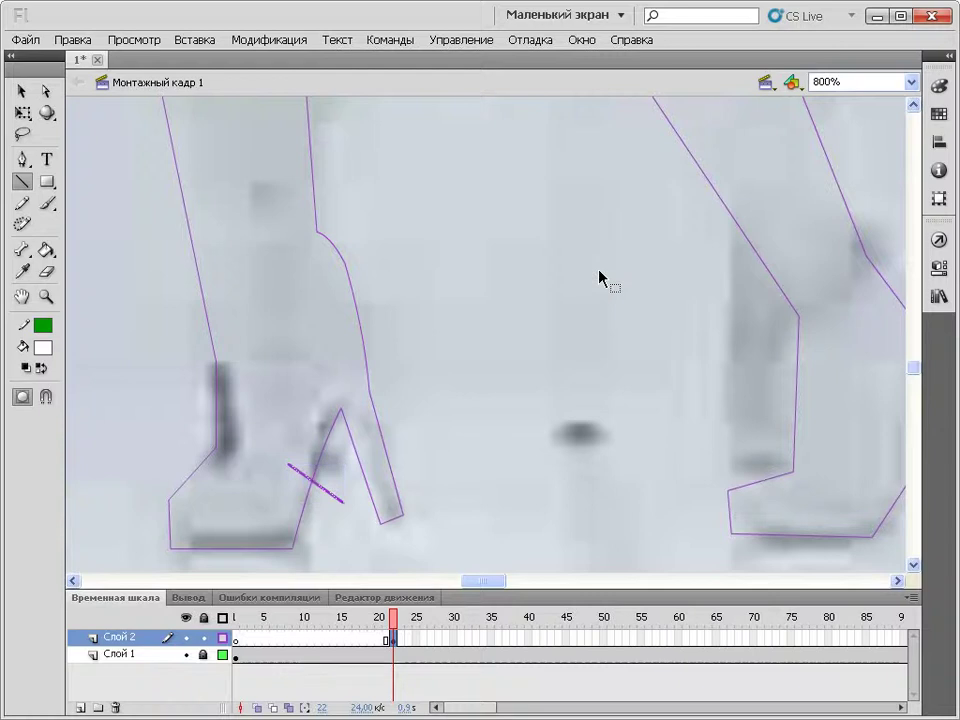
Bend the left-hand shoe's arch into an S-curve on both sides of the short diagonal line and delete that line
key("v")
left_click(255, 358)
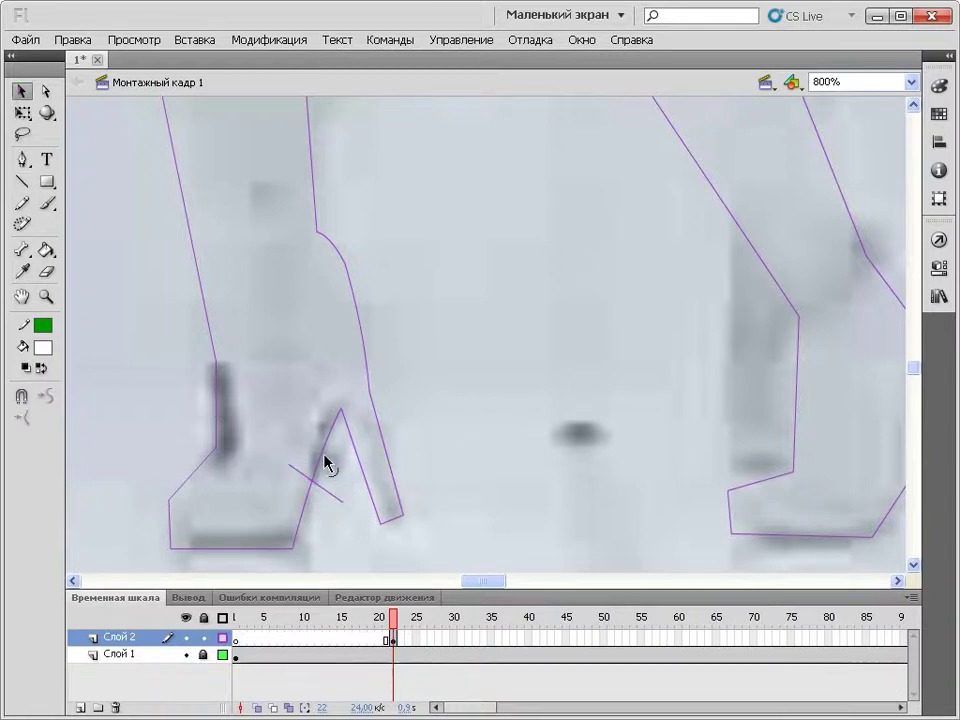
mouse_move(321, 452)
left_mouse_down()
mouse_move(306, 510)
mouse_move(314, 522)
mouse_move(320, 515)
left_mouse_up()
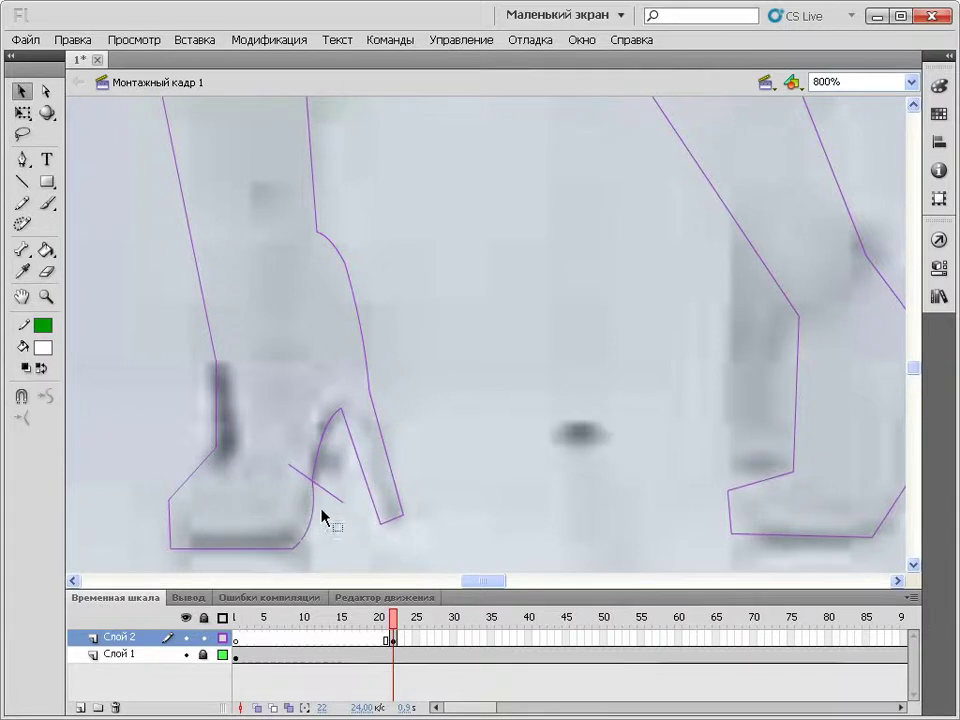
left_click(334, 495)
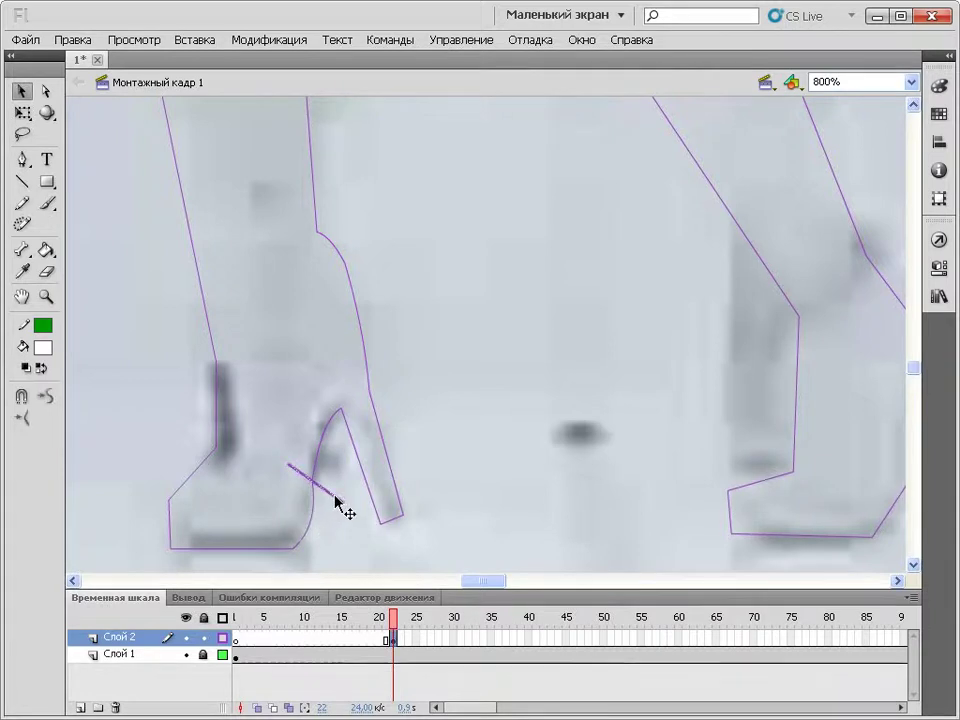
key("Delete")
Round the toe, sole and instep of the left-hand shoe
left_click_drag(171, 522, 165, 527)
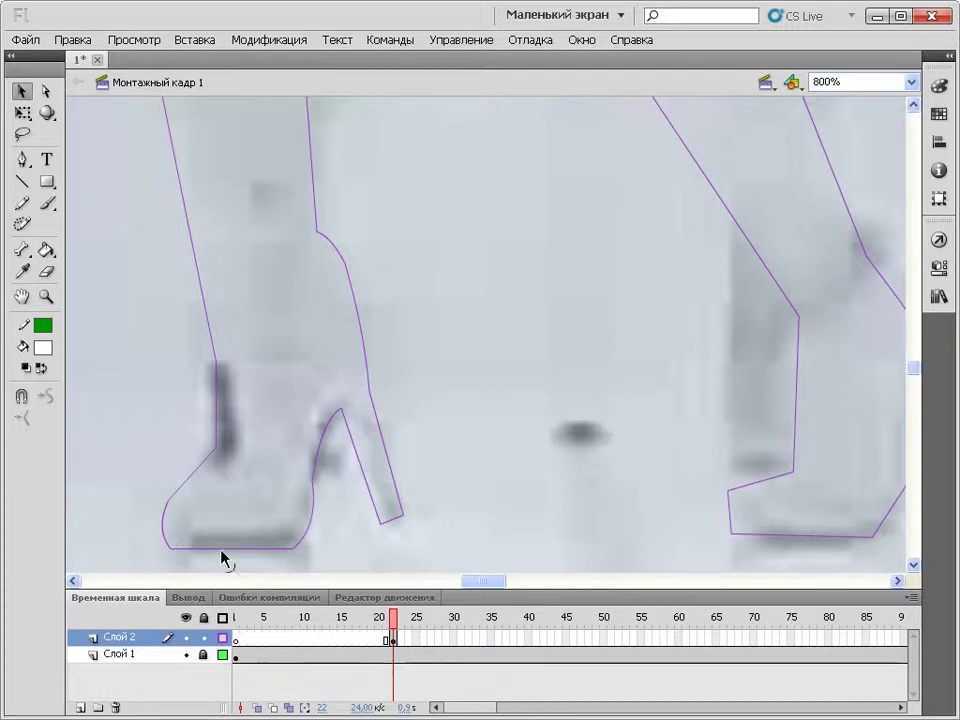
left_click_drag(221, 550, 221, 560)
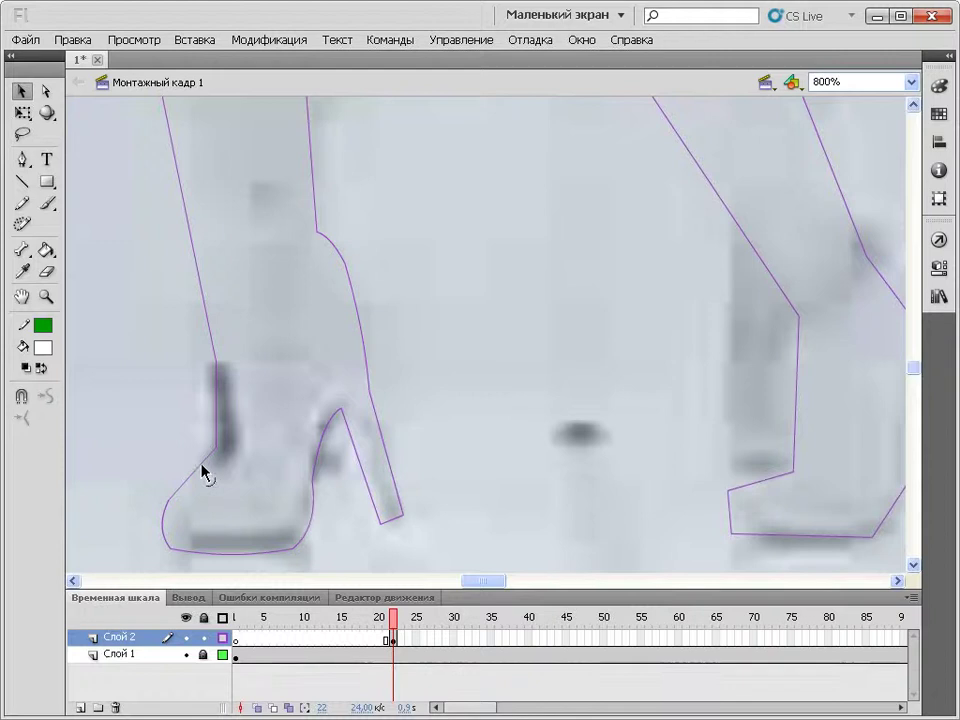
left_click_drag(207, 478, 205, 476)
Curve the left-hand leg's outer shin edge and move the corners at the boot top slightly outwards
scroll(280, 370, "up", 5)
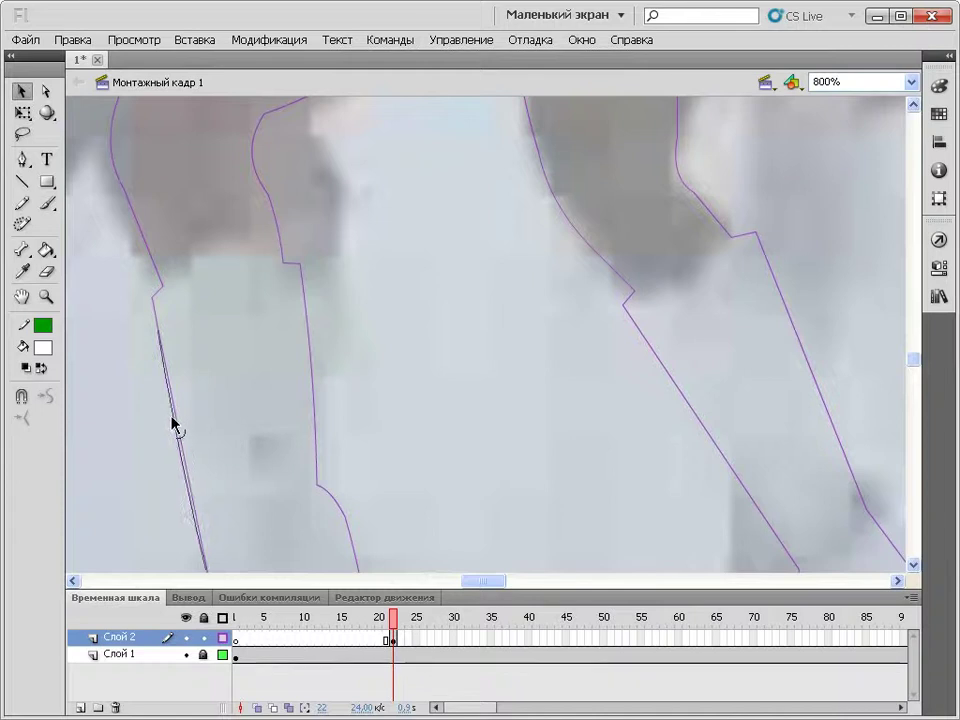
scroll(455, 405, "down", 5)
scroll(455, 405, "up", 5)
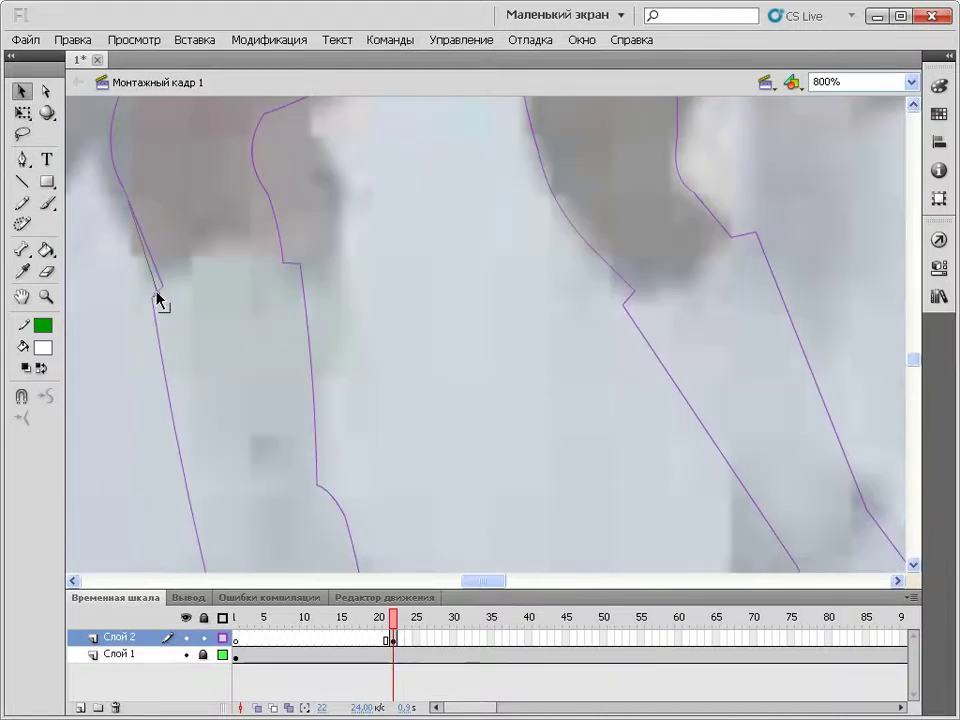
left_click_drag(149, 298, 146, 300)
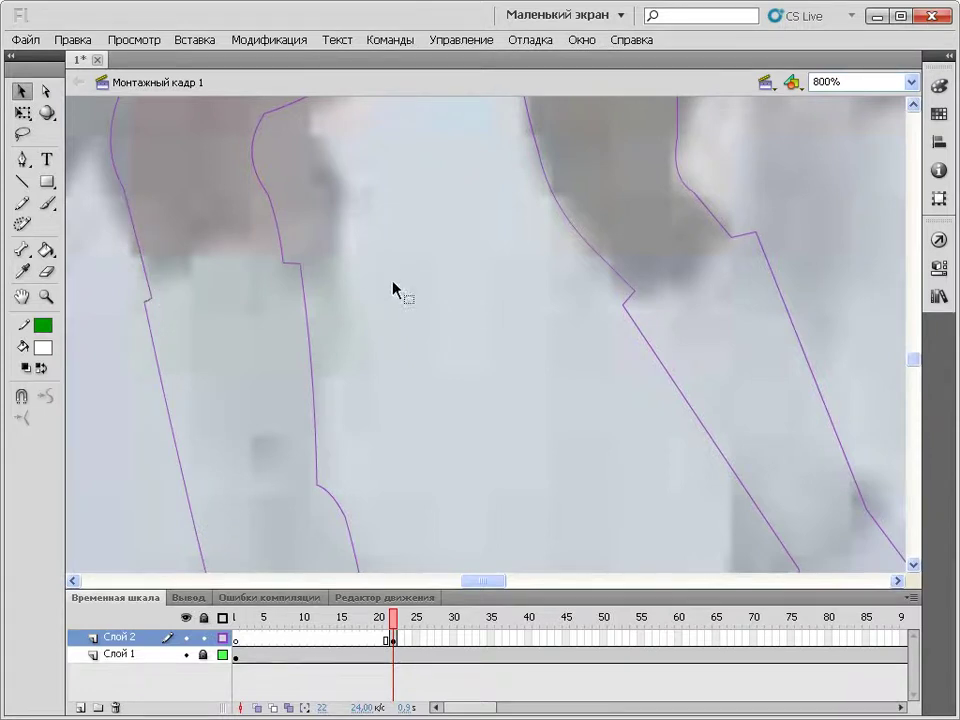
Round the right-hand shoe's toe, sole and arch, and curve its front ankle and instep edges
scroll(559, 339, "down", 5)
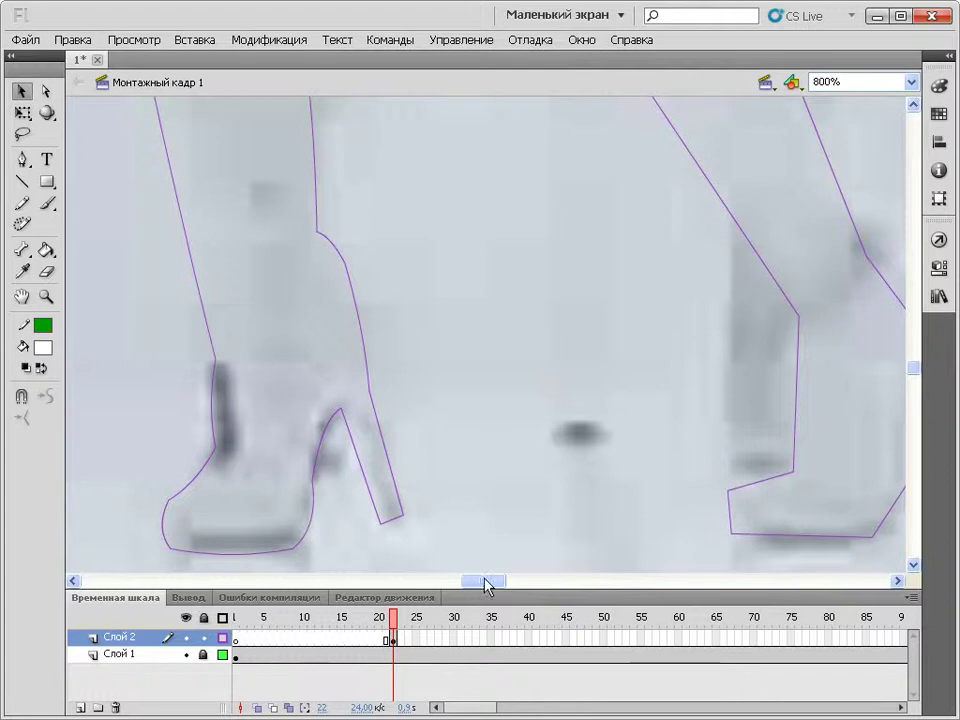
left_click_drag(487, 587, 510, 587)
left_click_drag(331, 516, 325, 509)
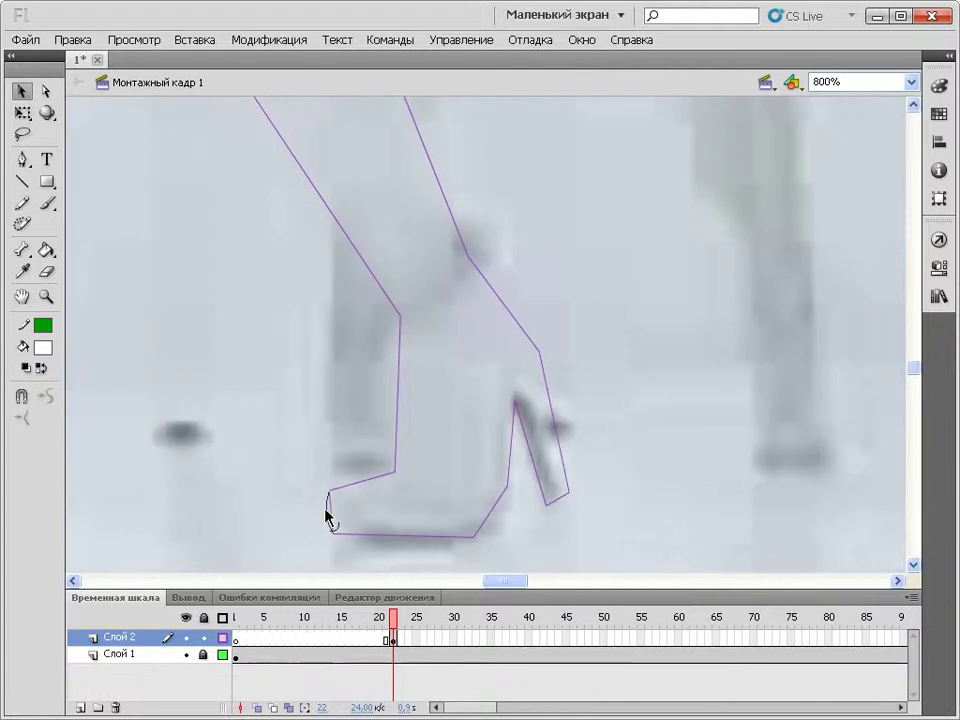
left_click_drag(378, 538, 379, 548)
left_click_drag(487, 516, 491, 521)
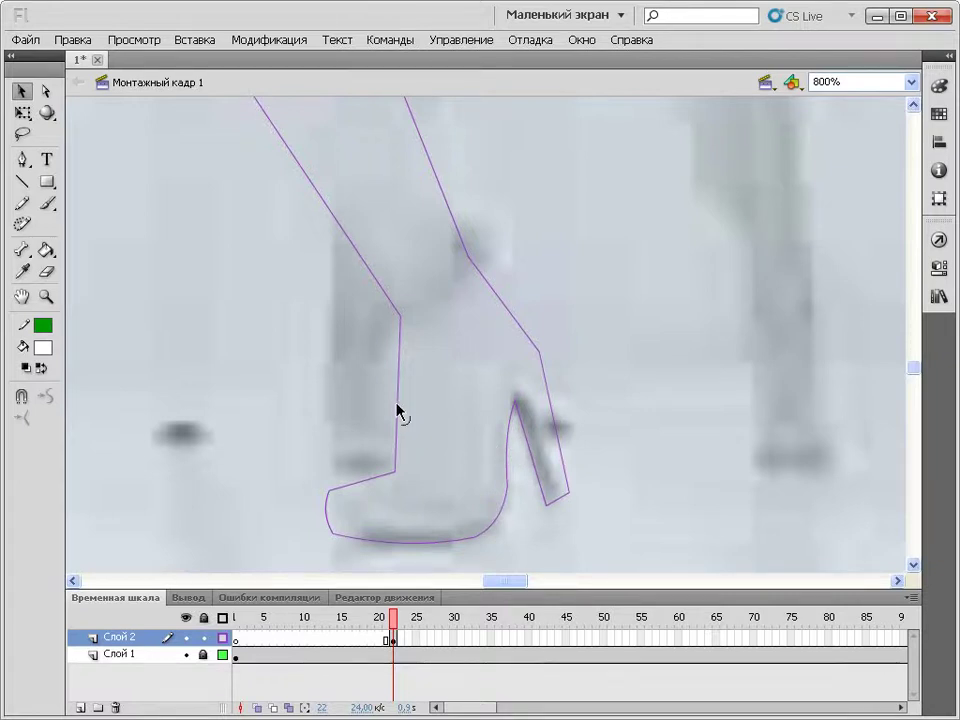
left_click_drag(399, 411, 392, 407)
left_click_drag(373, 483, 321, 510)
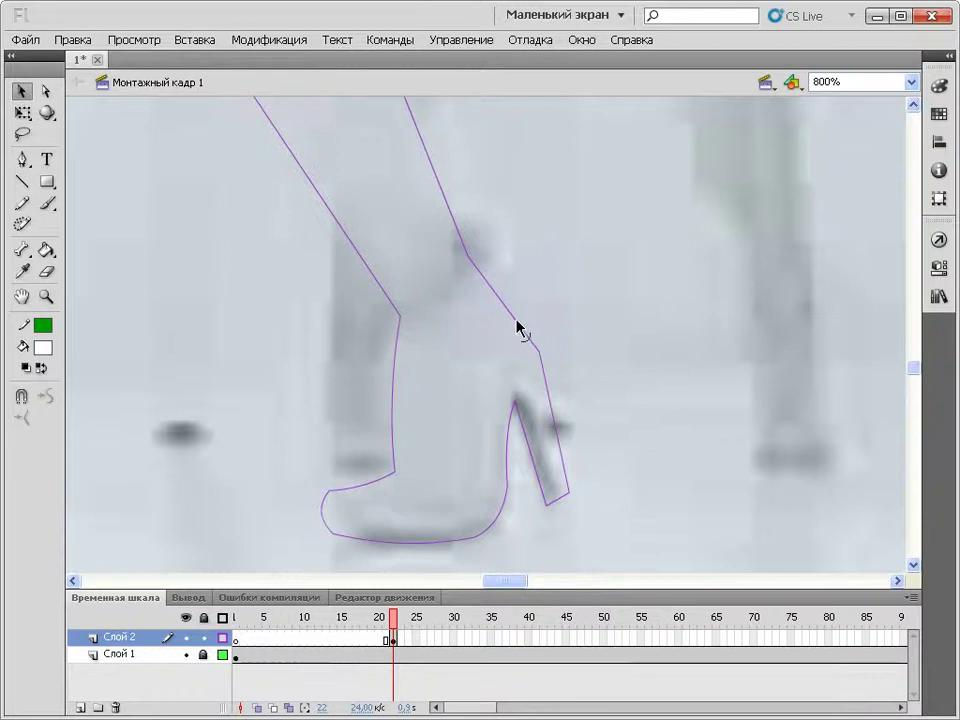
Curve the right-hand boot's back edge above the heel and its calf and shin edges, shifting the front ankle corner outwards
left_click_drag(518, 326, 521, 321)
scroll(560, 268, "up", 3)
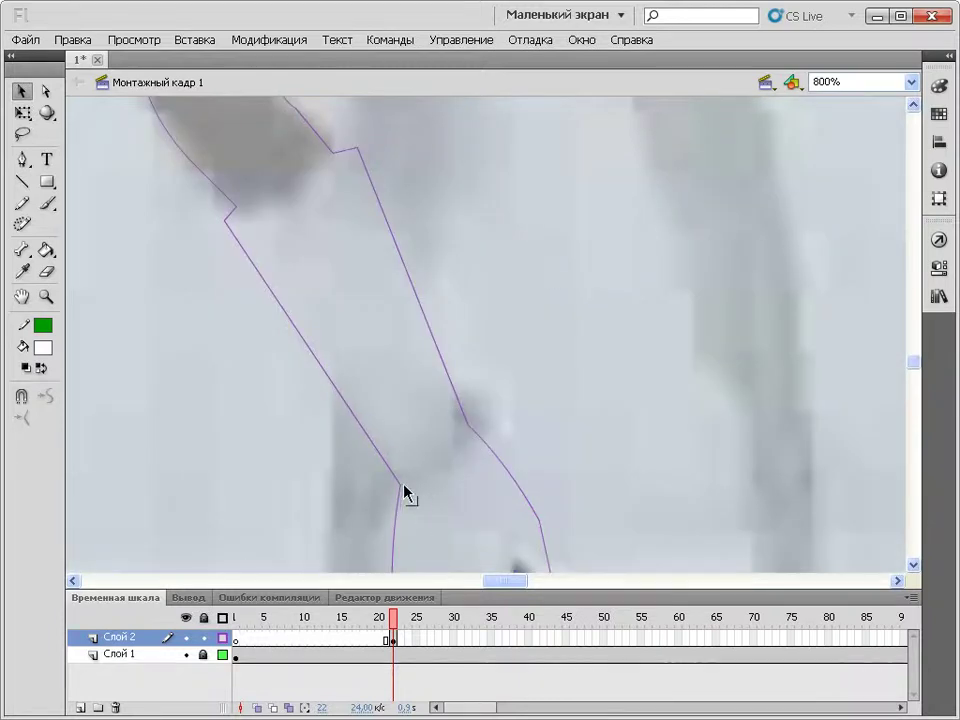
left_click_drag(402, 489, 390, 490)
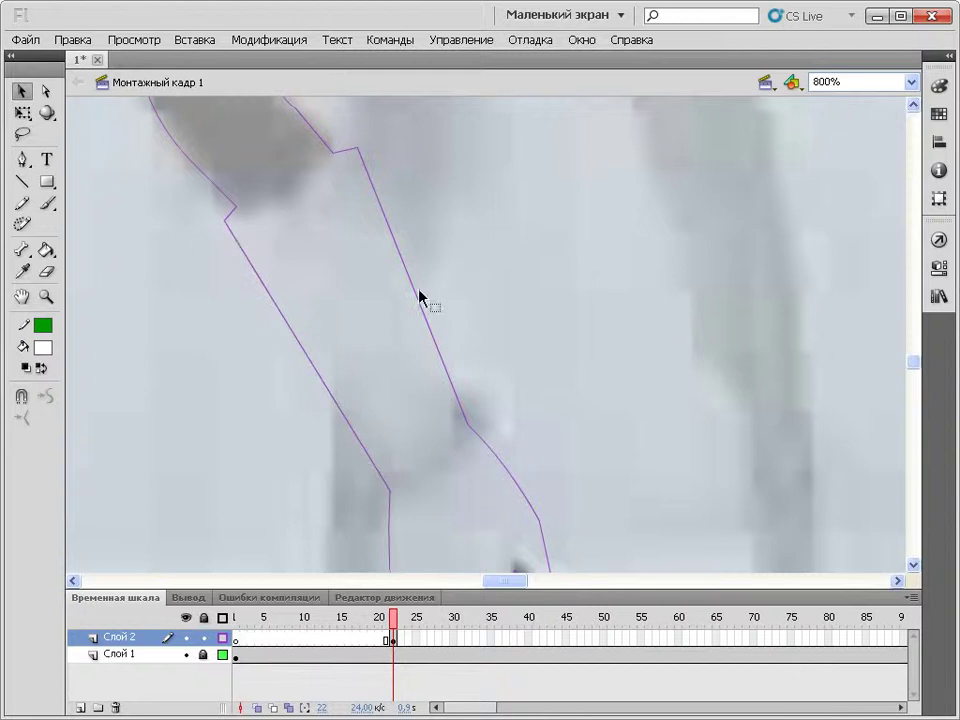
left_click_drag(414, 294, 425, 285)
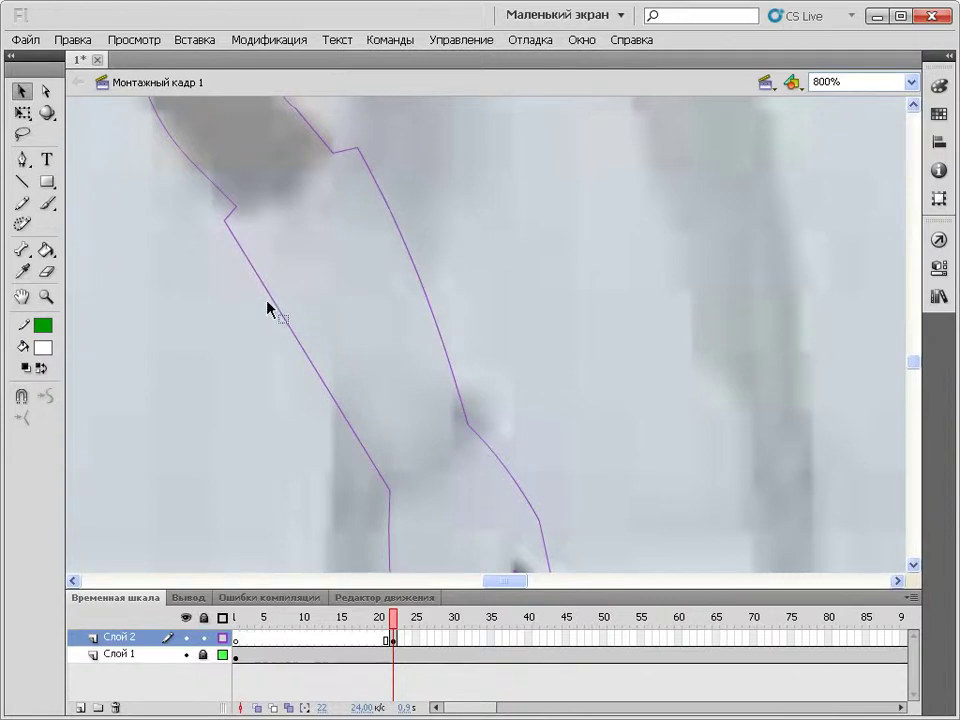
left_click_drag(274, 311, 271, 313)
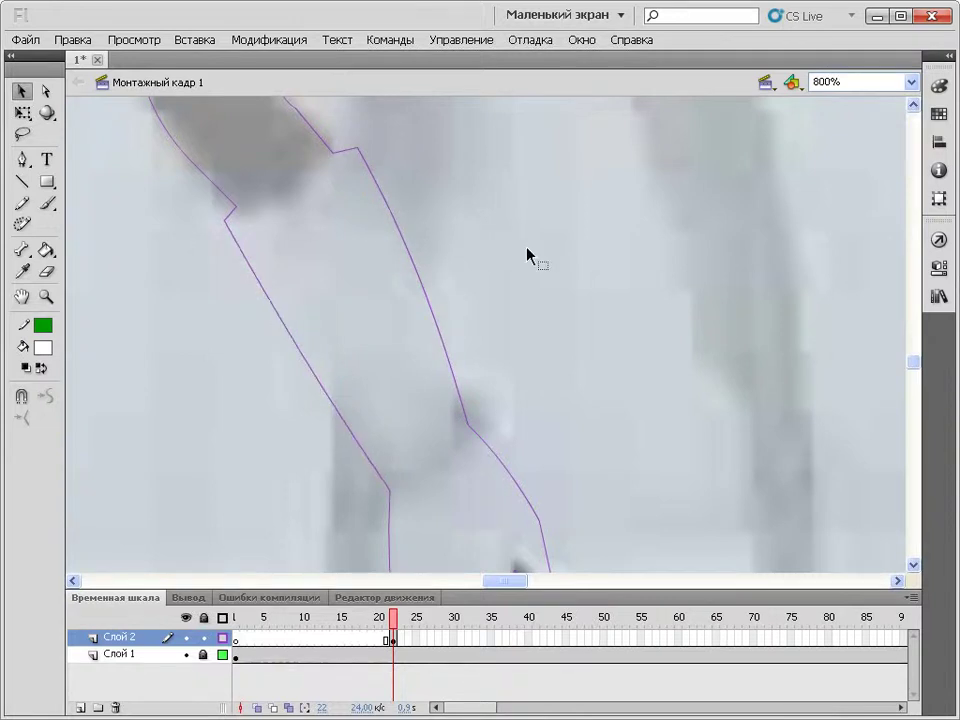
Round the right-hand leg's outer edge just below the knee and move its corner at the boot top outwards
scroll(540, 256, "up", 5)
scroll(548, 398, "down", 3)
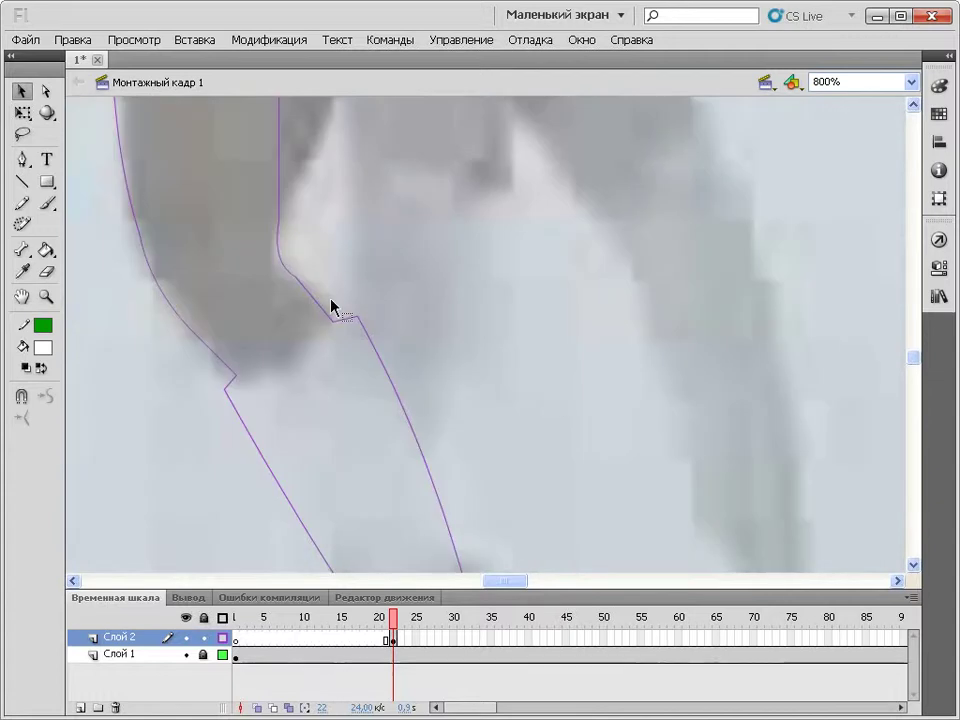
left_click_drag(319, 302, 338, 324)
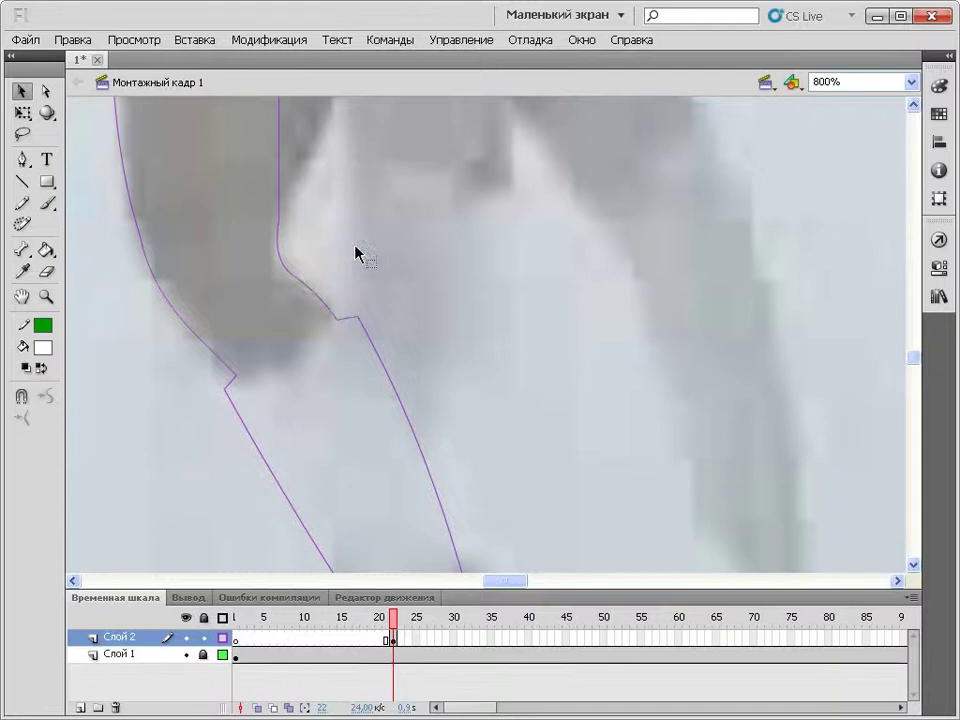
Curve the right-hand leg's outer thigh and the torso's right-hand edge from the hip up to the armpit
scroll(356, 253, "up", 3)
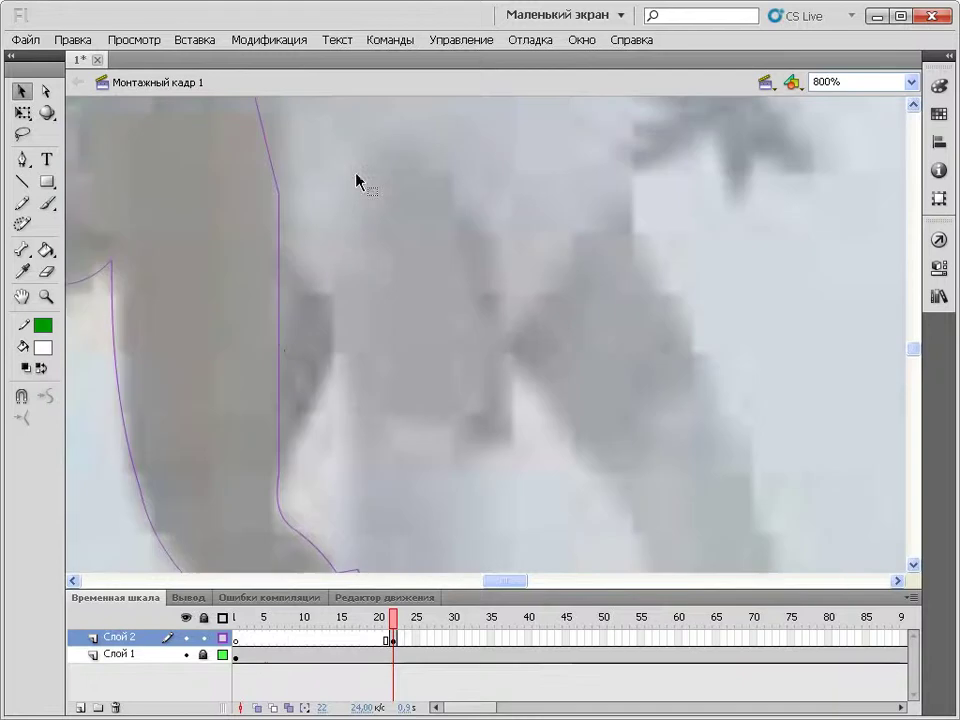
left_click(282, 343)
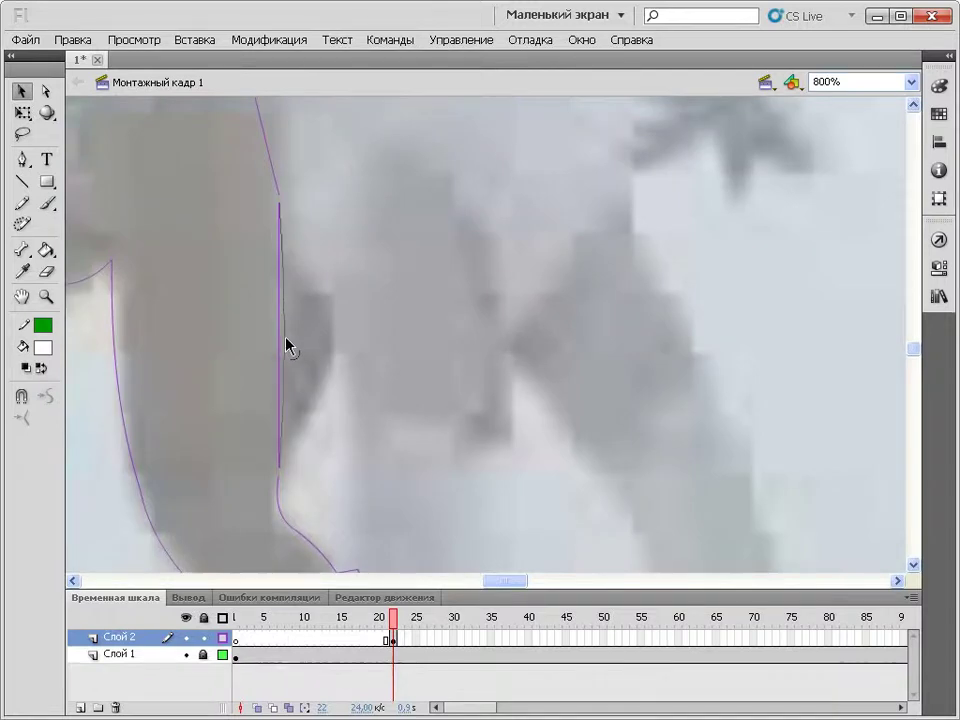
left_click(289, 343)
scroll(429, 306, "up", 4)
scroll(300, 381, "down", 2)
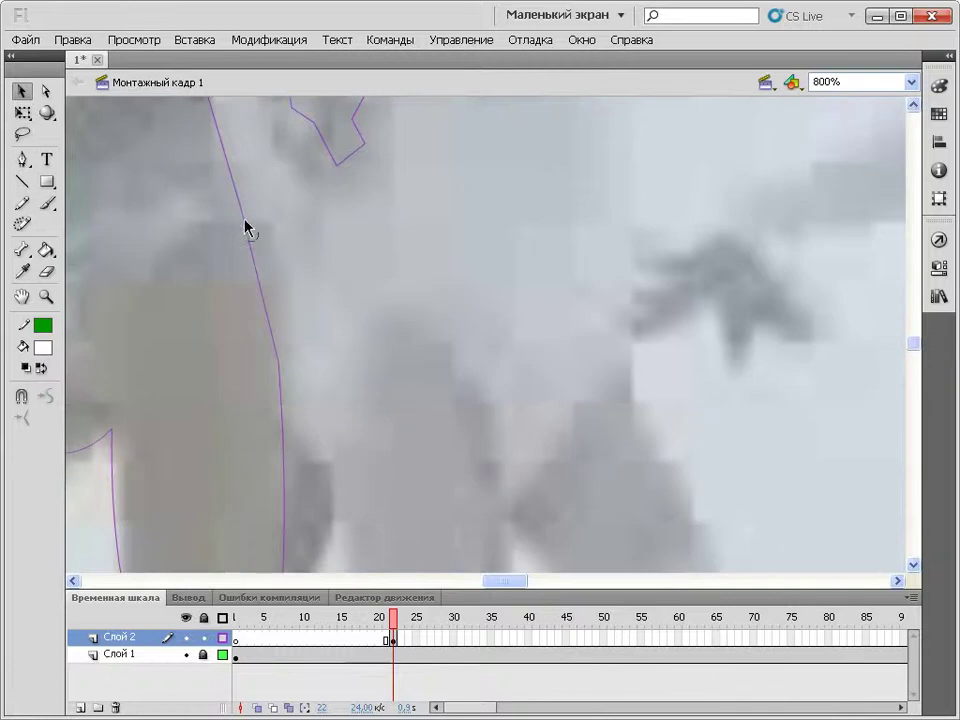
scroll(420, 282, "up", 3)
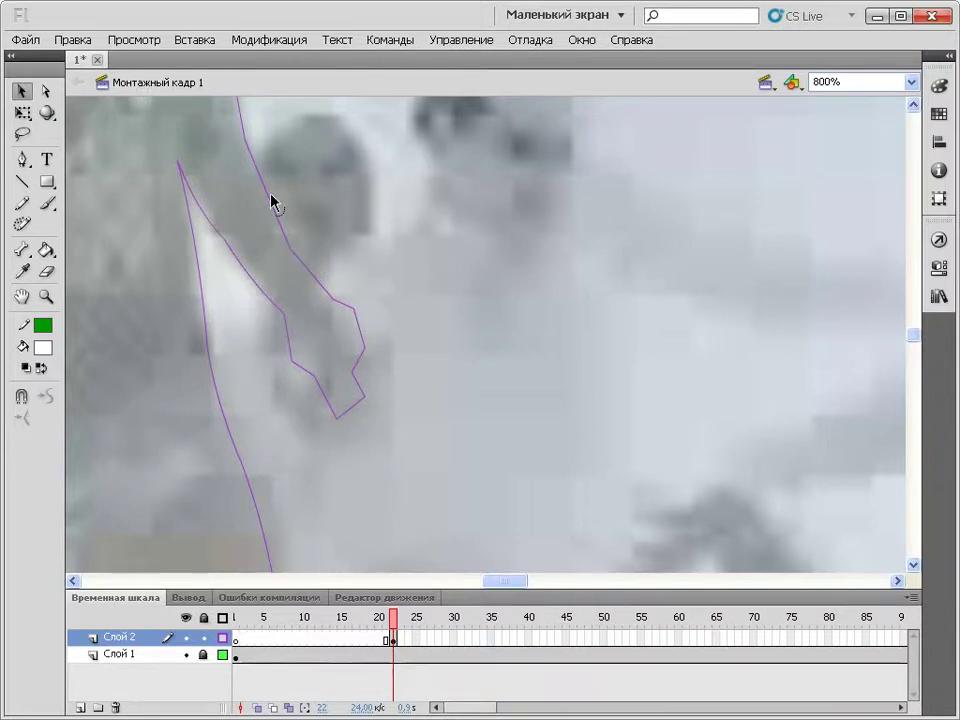
Curve the outer edge of the right-hand arm and round the hand and fingertips into smooth lobes
left_click_drag(262, 196, 265, 205)
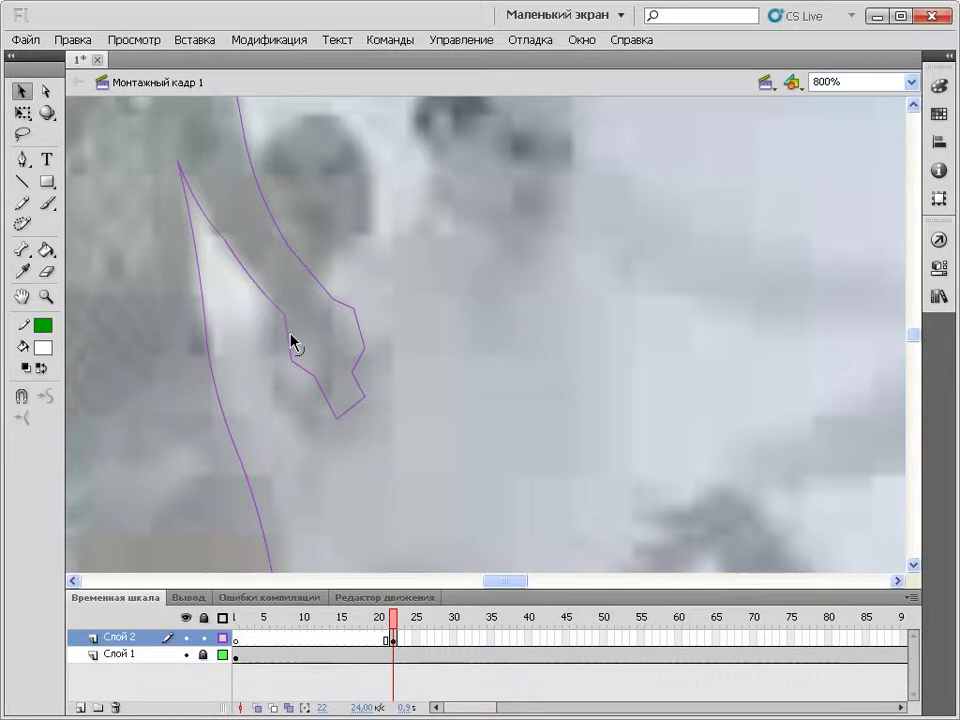
left_click_drag(287, 340, 328, 407)
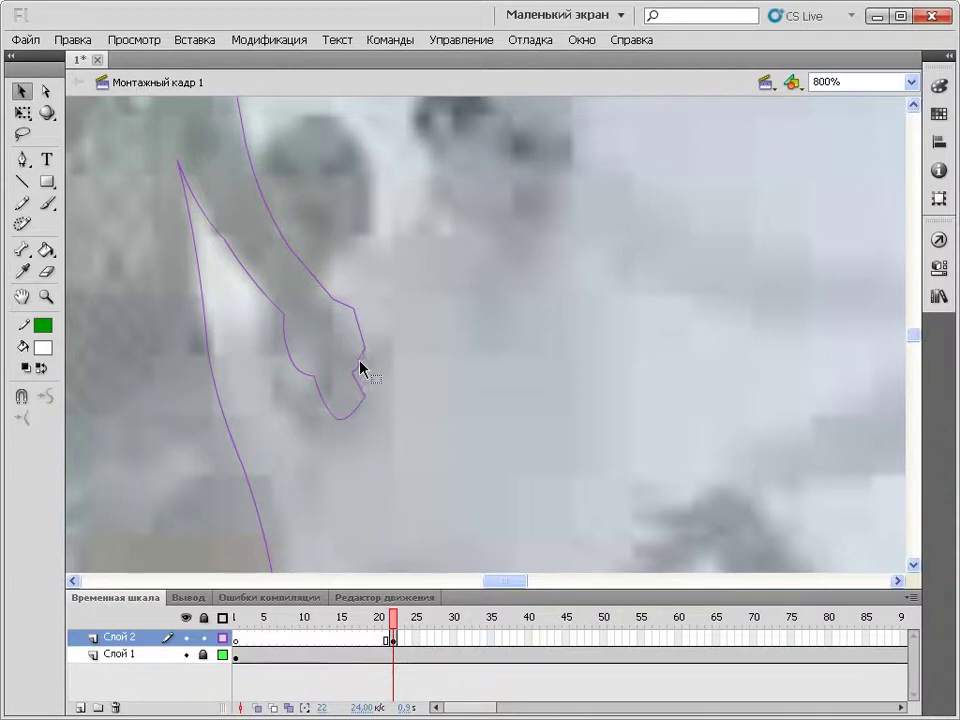
left_click_drag(360, 365, 366, 338)
left_click_drag(338, 421, 350, 388)
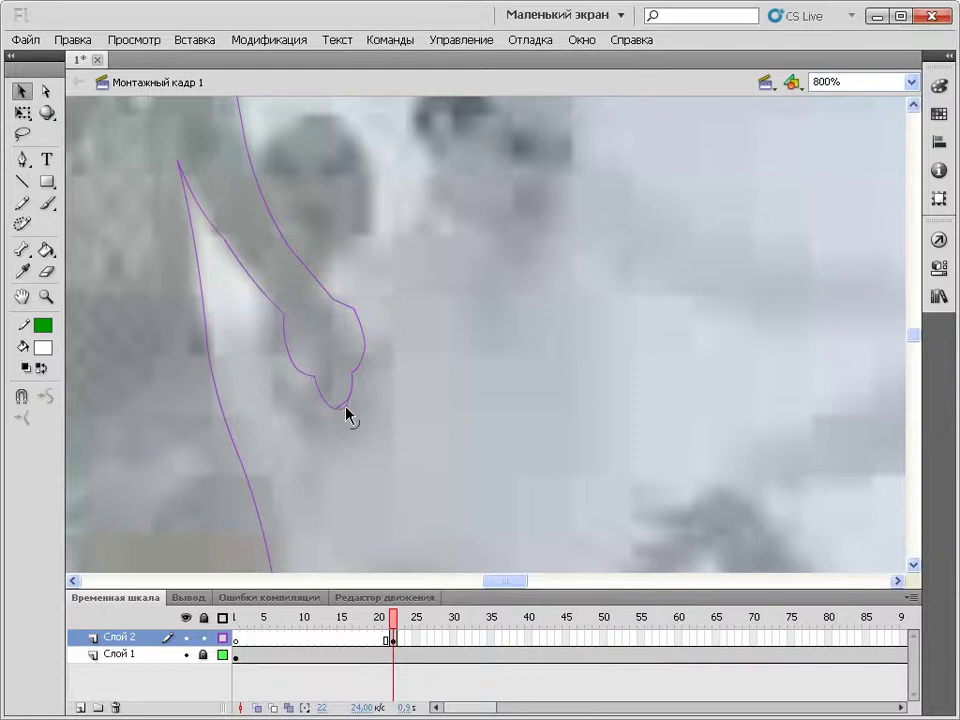
Curve the right-hand shoulder, neck and face edges up to the lowest hair point
scroll(574, 326, "up", 3)
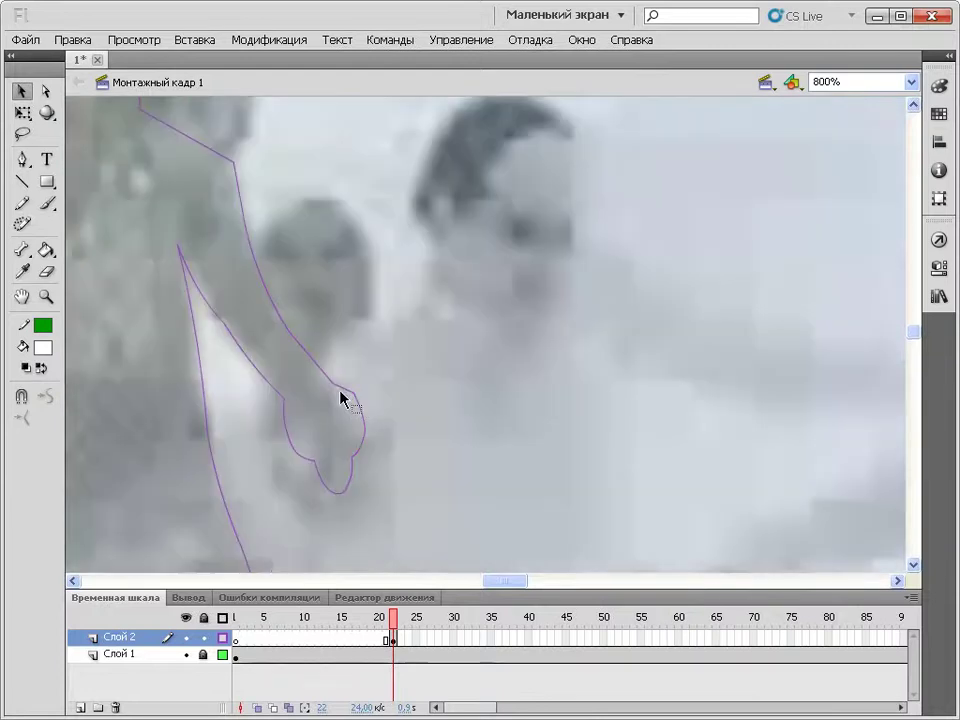
scroll(400, 368, "up", 6)
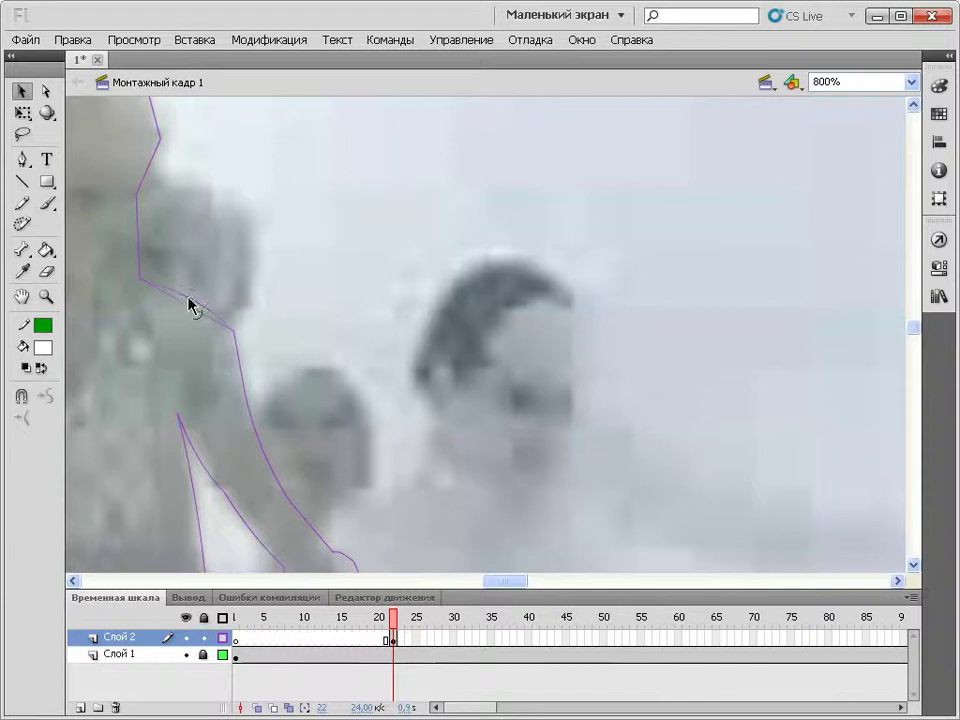
scroll(386, 456, "up", 4)
left_click_drag(520, 581, 499, 583)
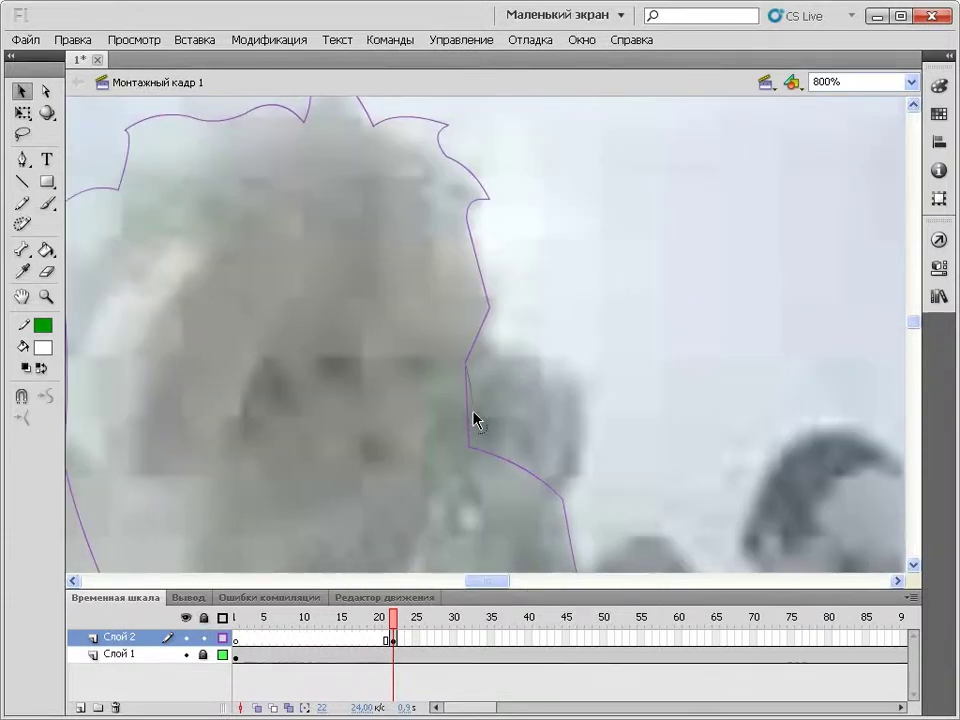
left_click_drag(470, 422, 469, 447)
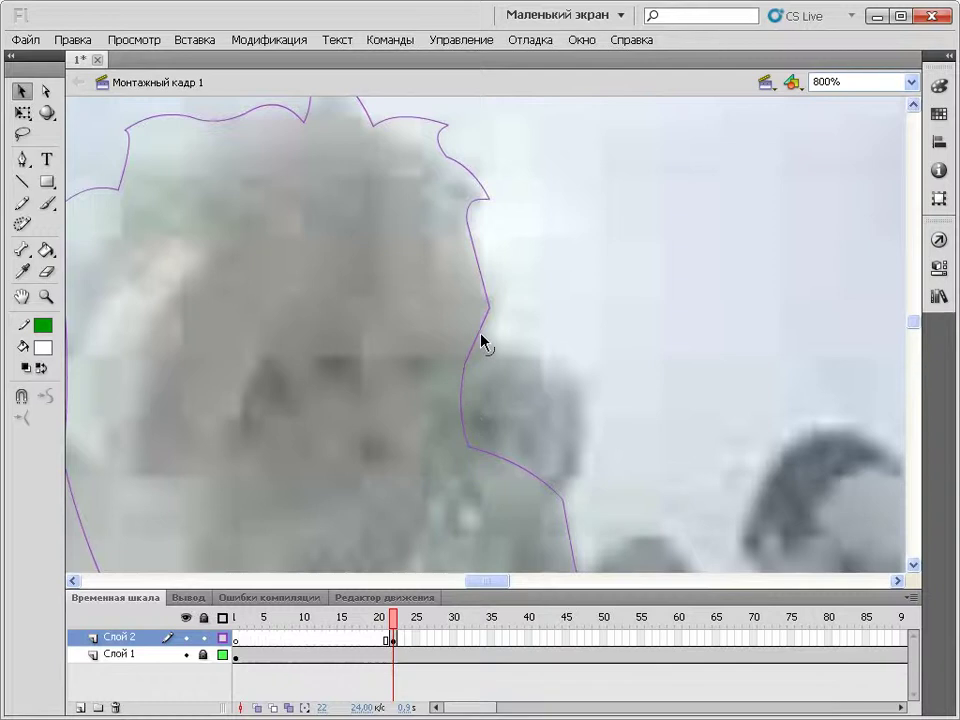
left_click_drag(481, 266, 484, 261)
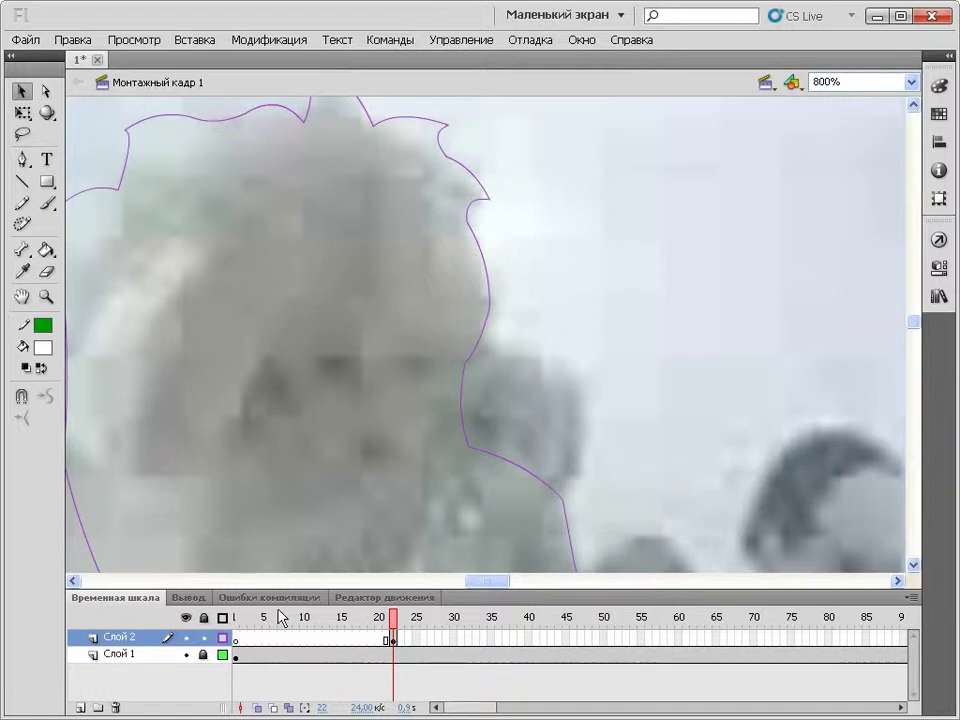
Turn off outline display for Слой 2 and view the filled dancer silhouette at 100% zoom
left_click(222, 638)
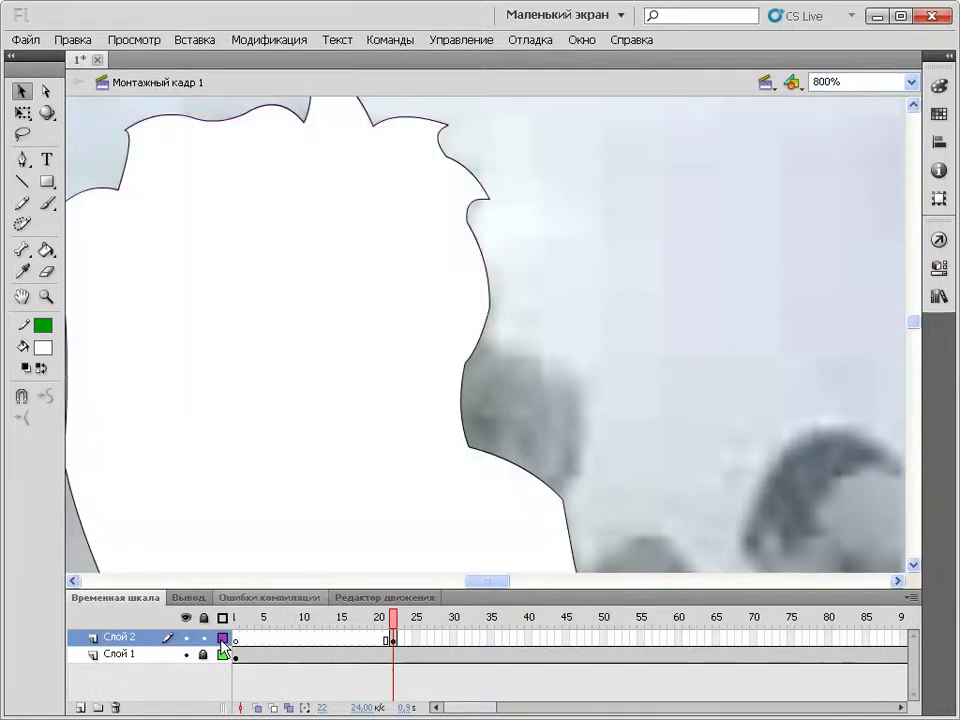
left_click(911, 82)
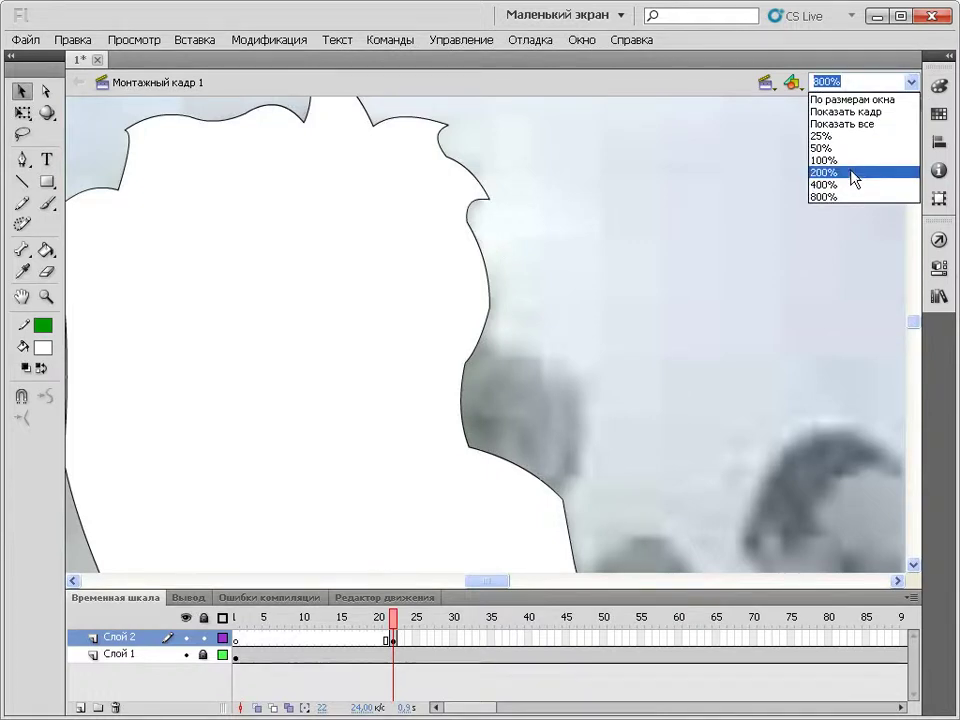
left_click(852, 176)
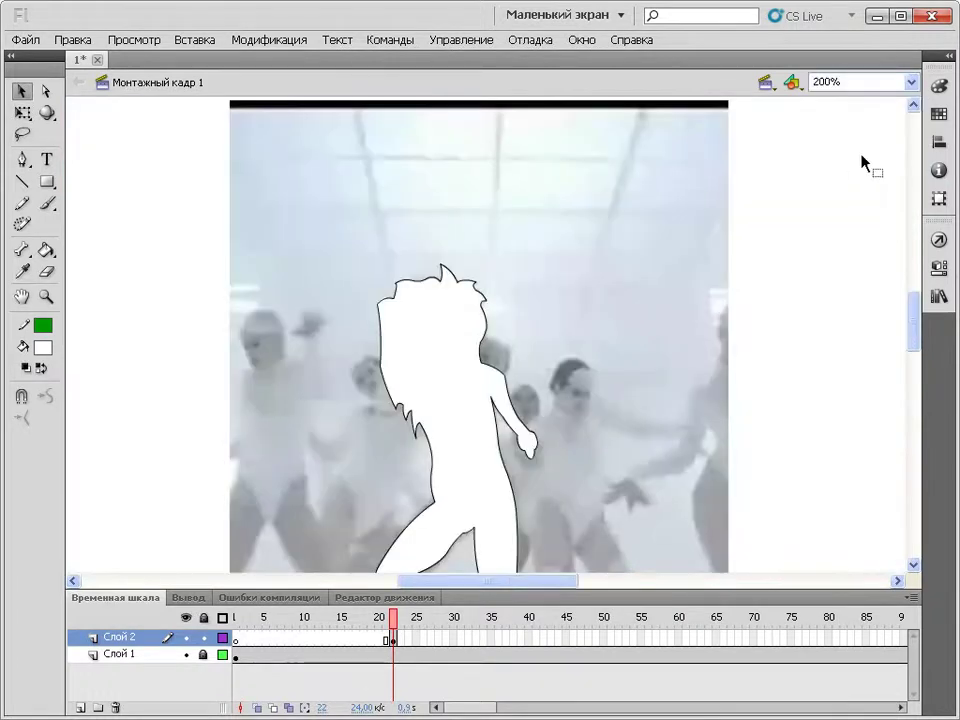
left_click(911, 82)
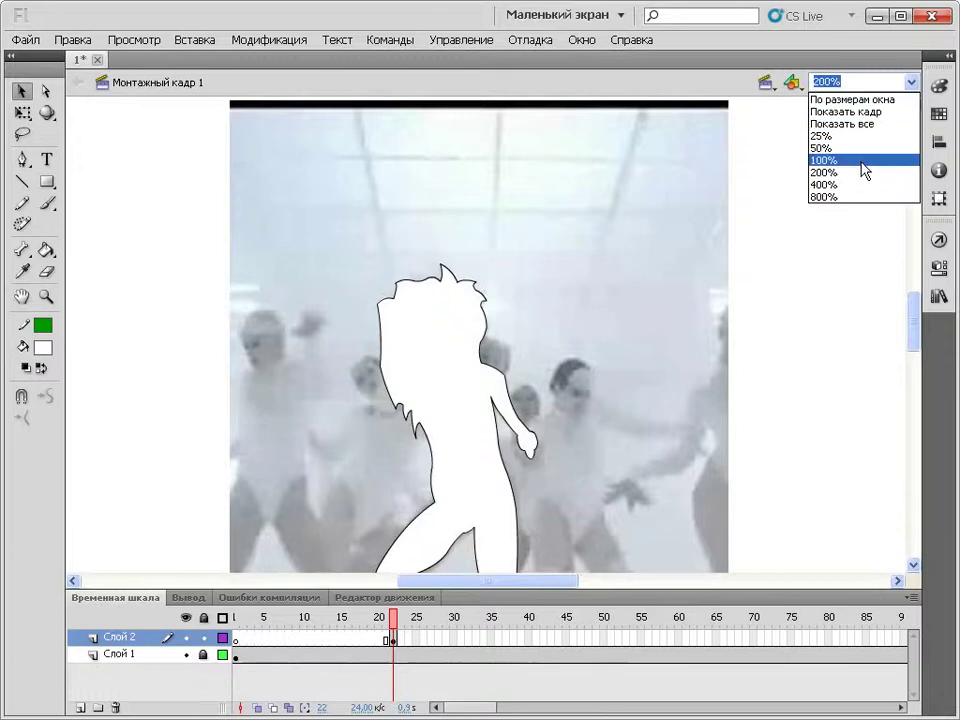
left_click(866, 161)
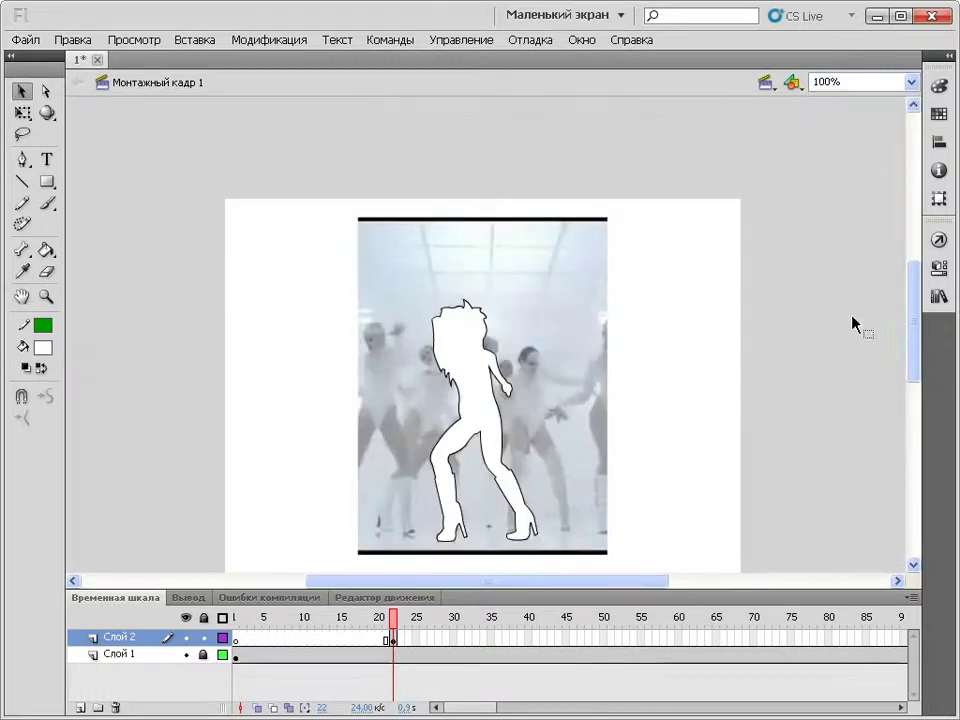
Set the stroke width of the dancer silhouette in frame 22 to 2.90
left_click(393, 641)
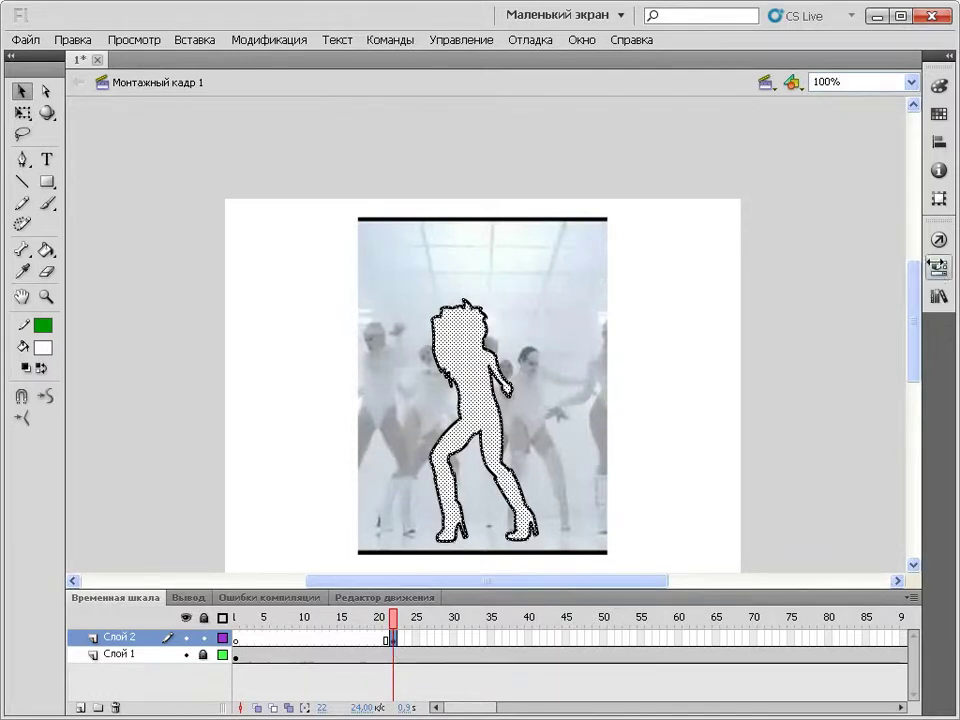
left_click(940, 268)
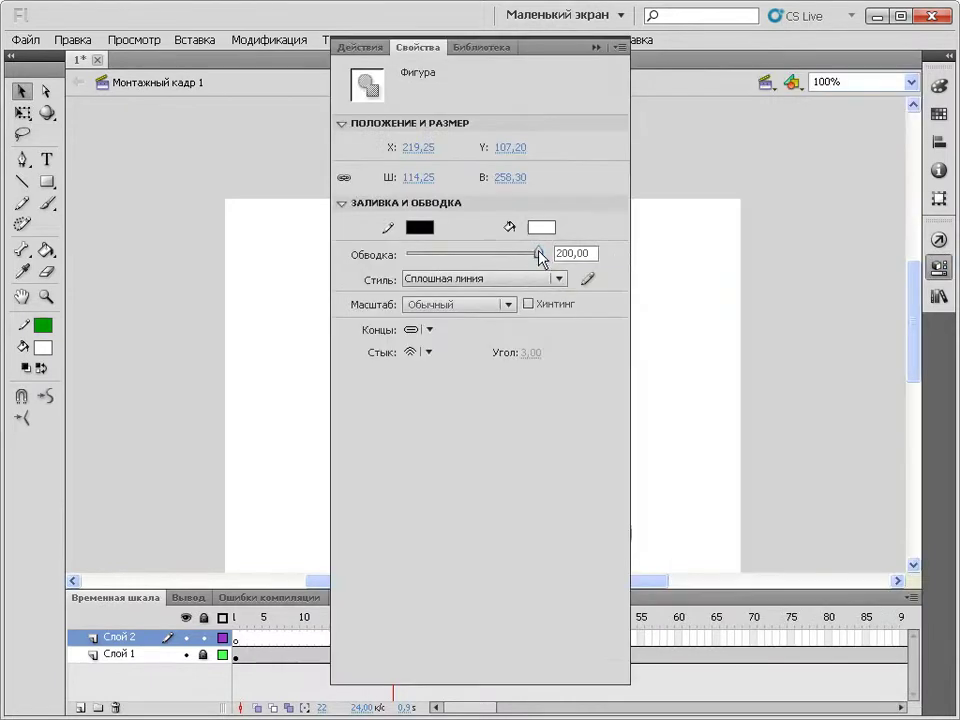
left_click_drag(537, 251, 409, 253)
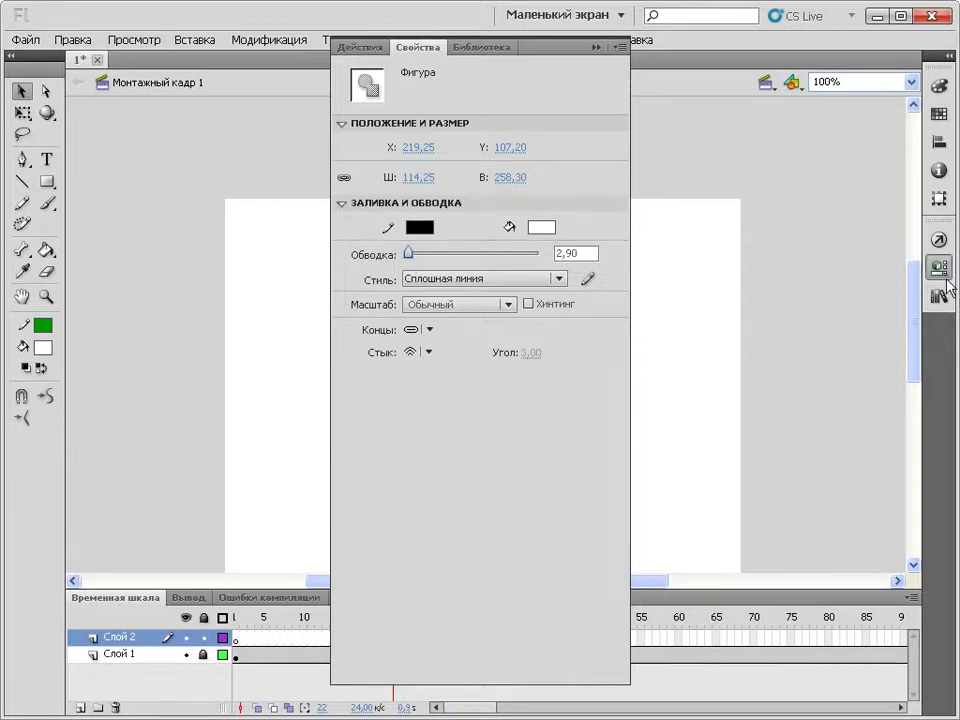
left_click(620, 40)
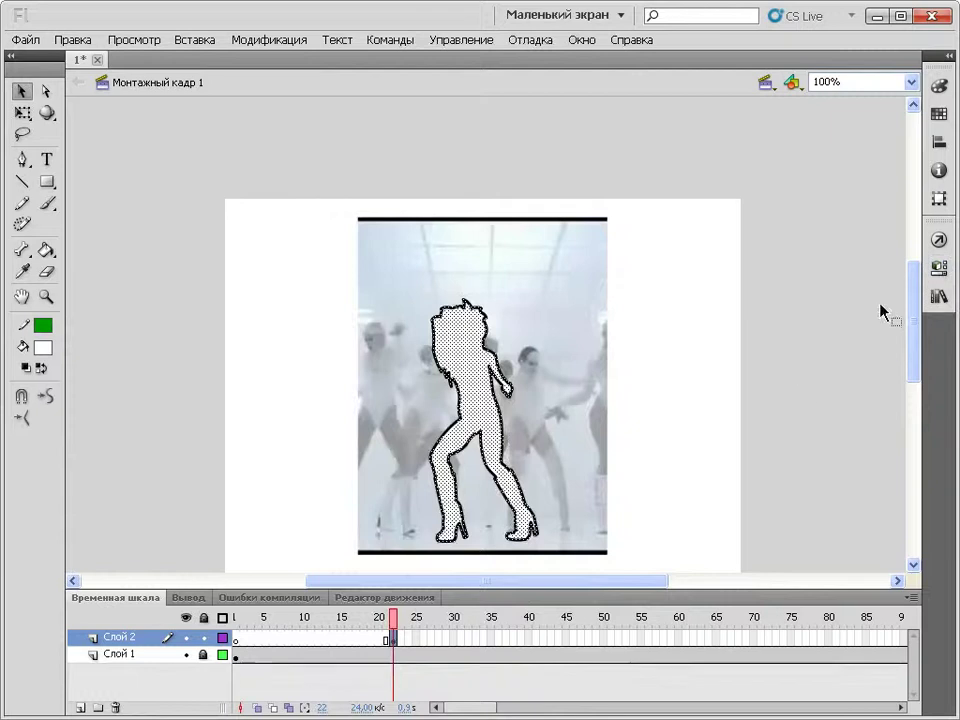
left_click(750, 340)
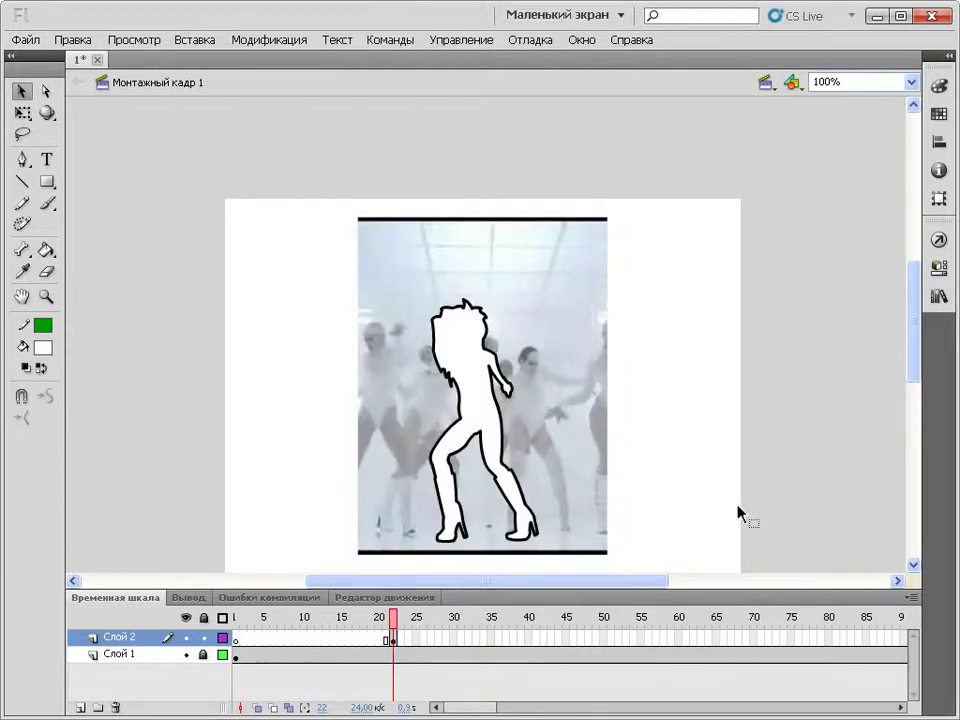
Recolour the silhouette's outline in frame 22, trying green #009900 before settling on bright pink
left_click(394, 640)
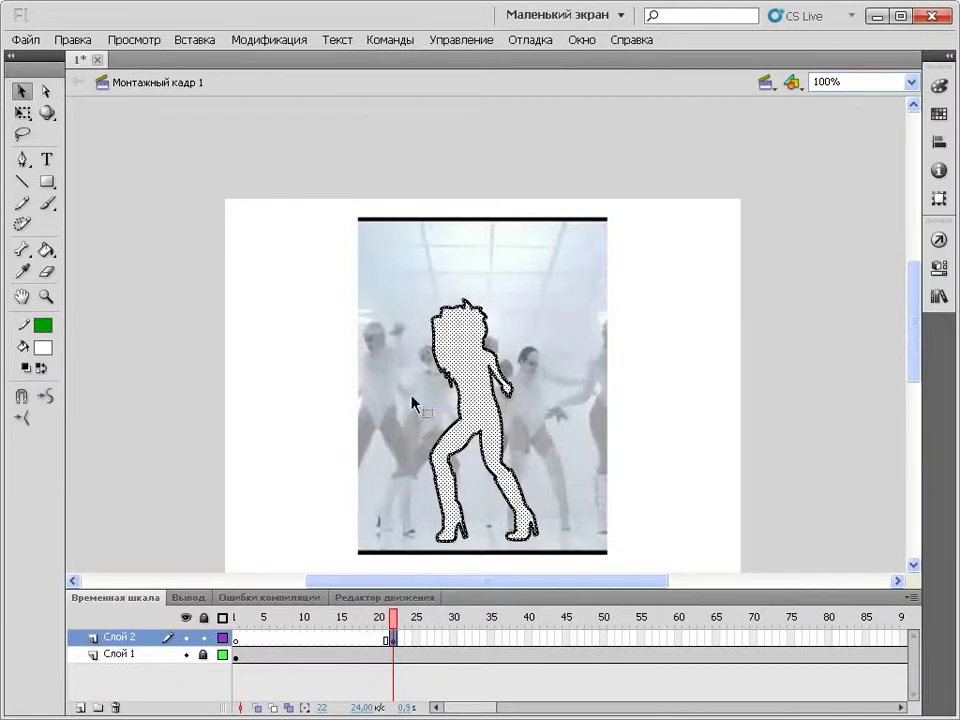
left_click(42, 325)
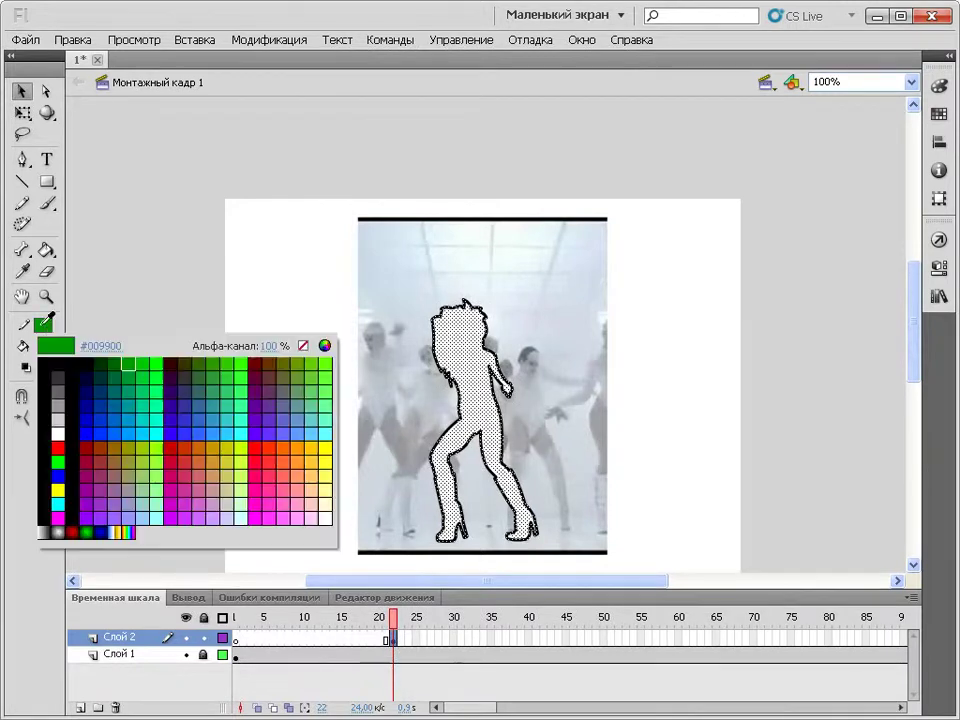
left_click(127, 364)
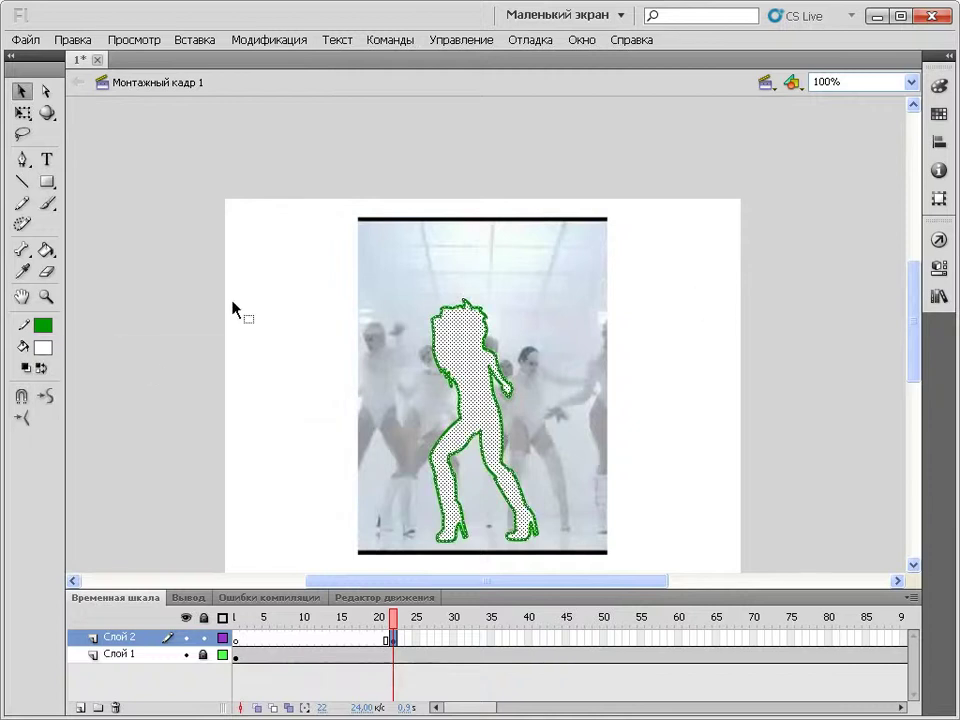
left_click(42, 347)
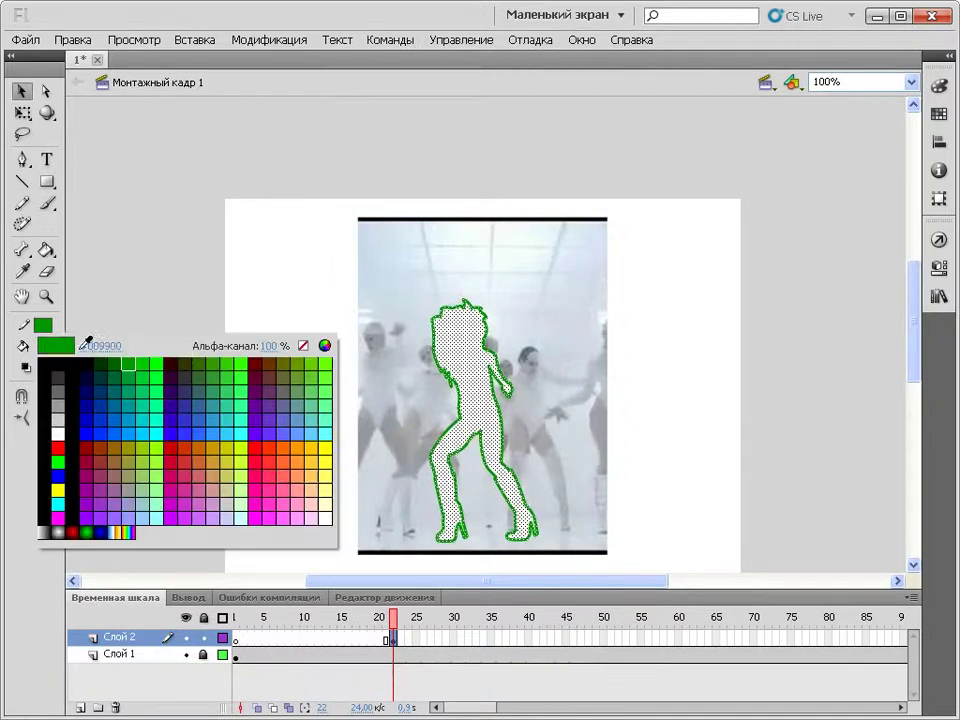
left_click(259, 470)
left_click(594, 322)
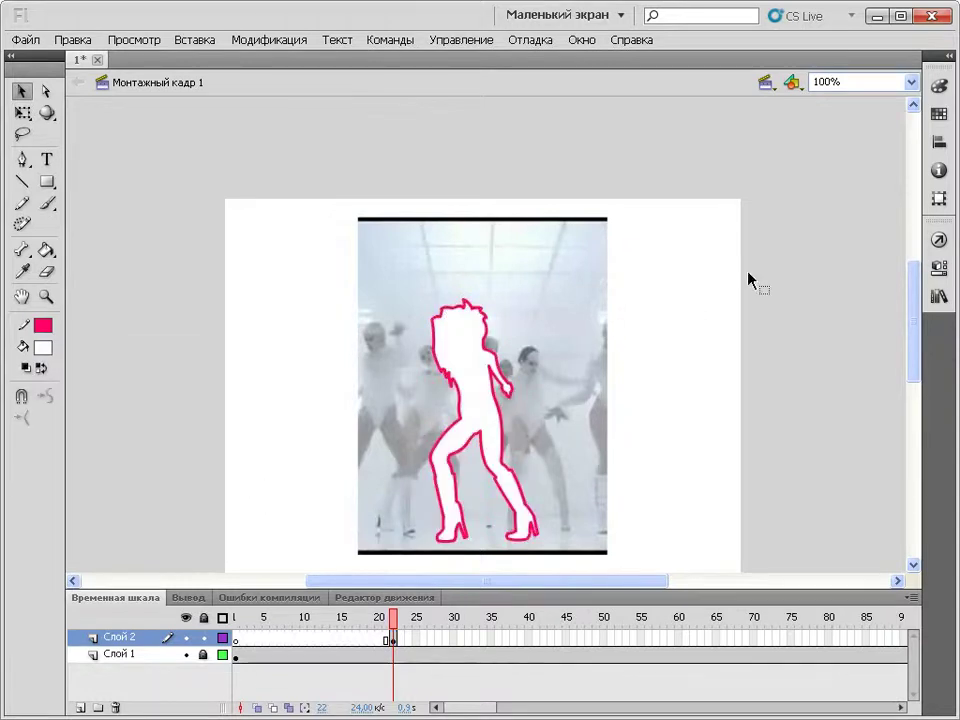
Add a keyframe with a copy of the silhouette in frame 23 of Слой 2, displaying the layer as outlines at 800% zoom
left_click(399, 639)
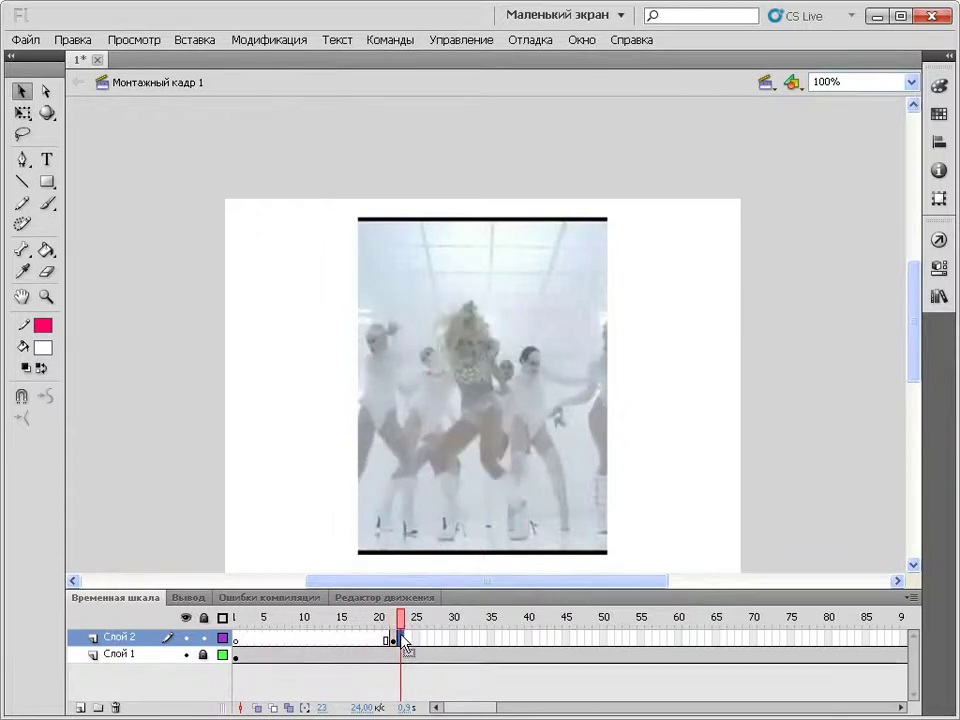
key("ctrl+shift+v")
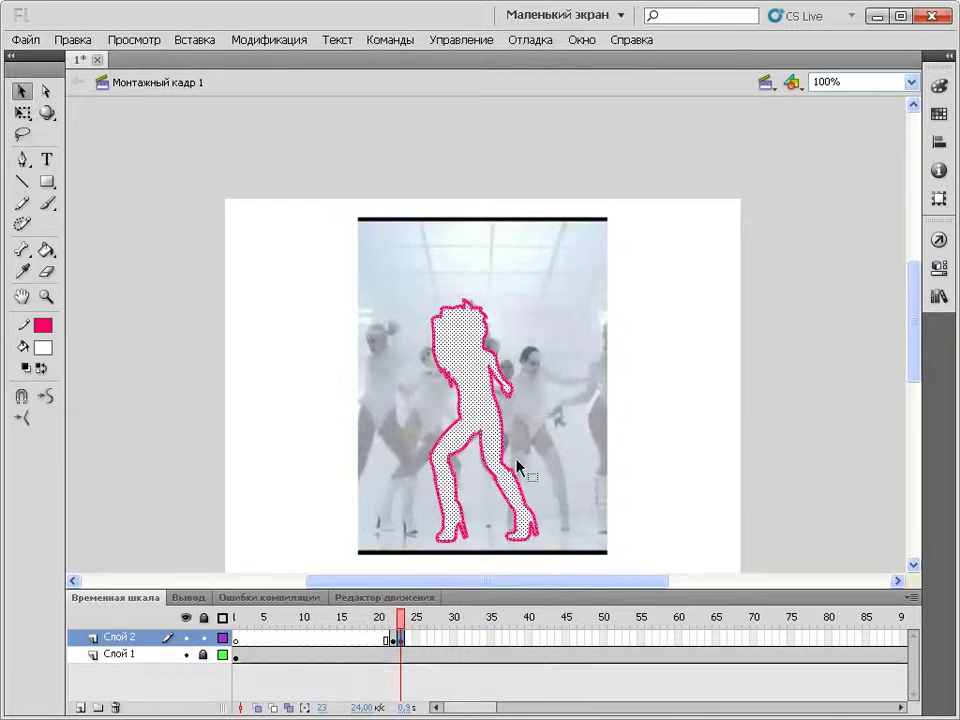
left_click(223, 637)
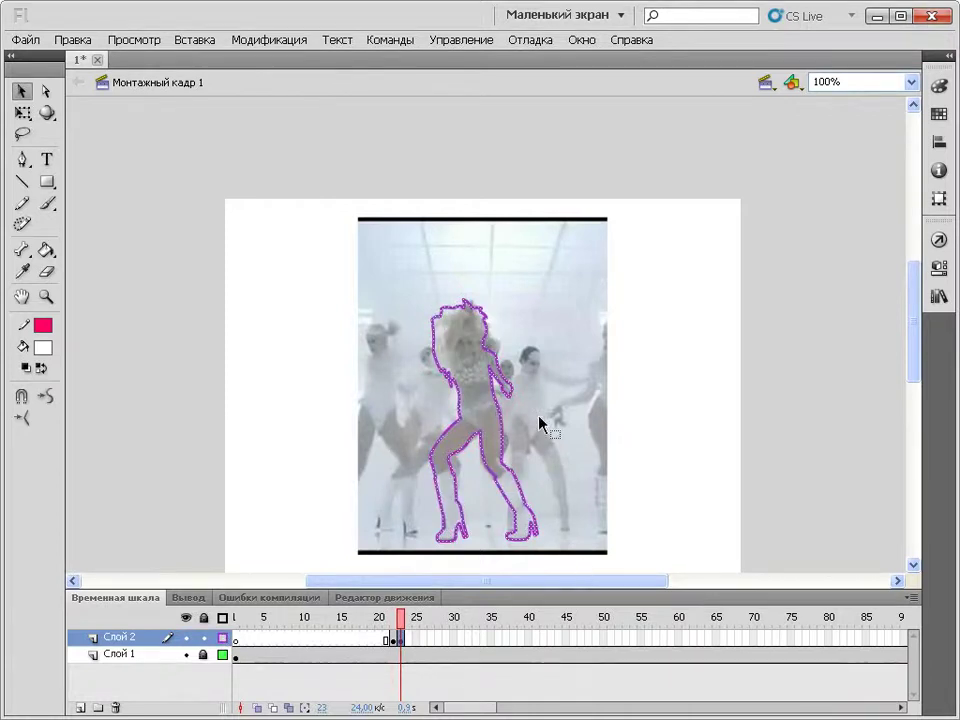
left_click(911, 82)
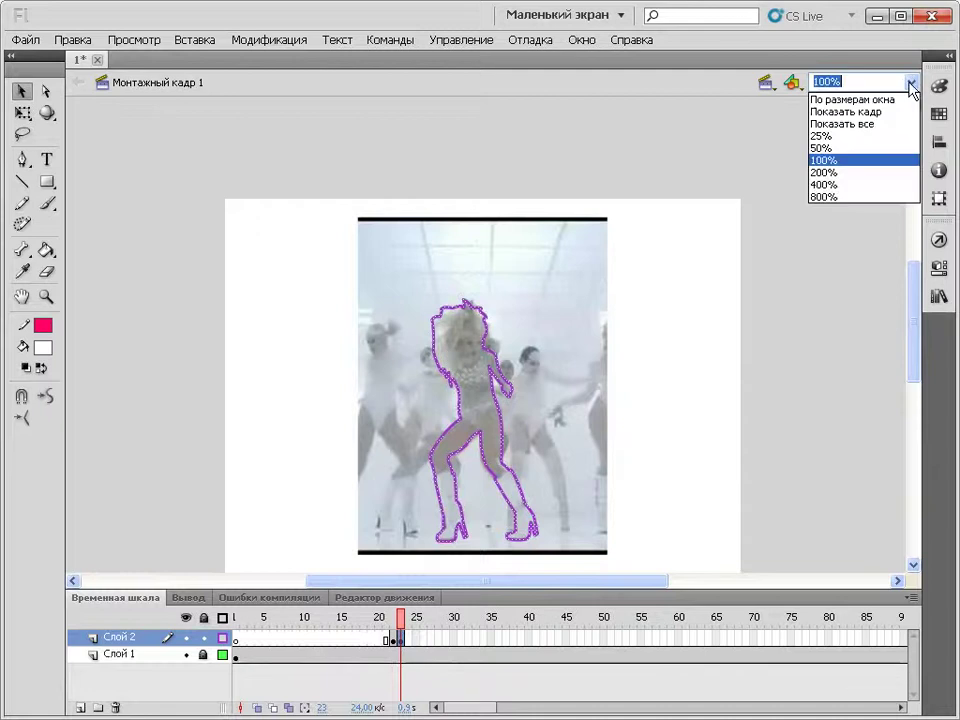
left_click(857, 197)
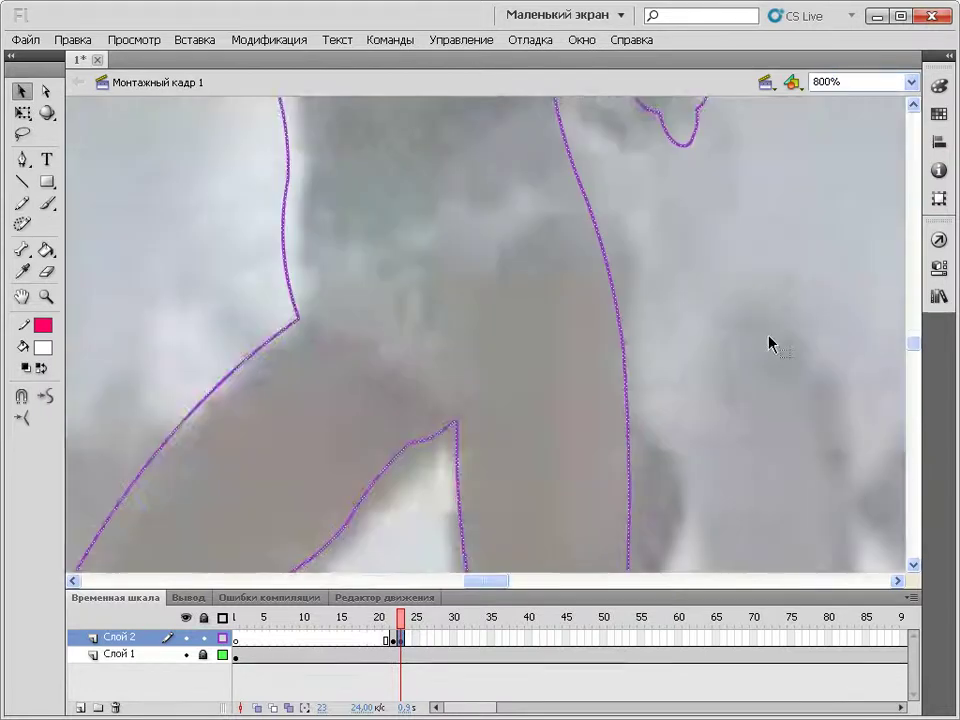
Try to reshape the copied outline's left-hand waist edge and corner to fit the dancer in frame 23
scroll(769, 339, "up", 3)
scroll(769, 339, "down", 2)
left_click(773, 370)
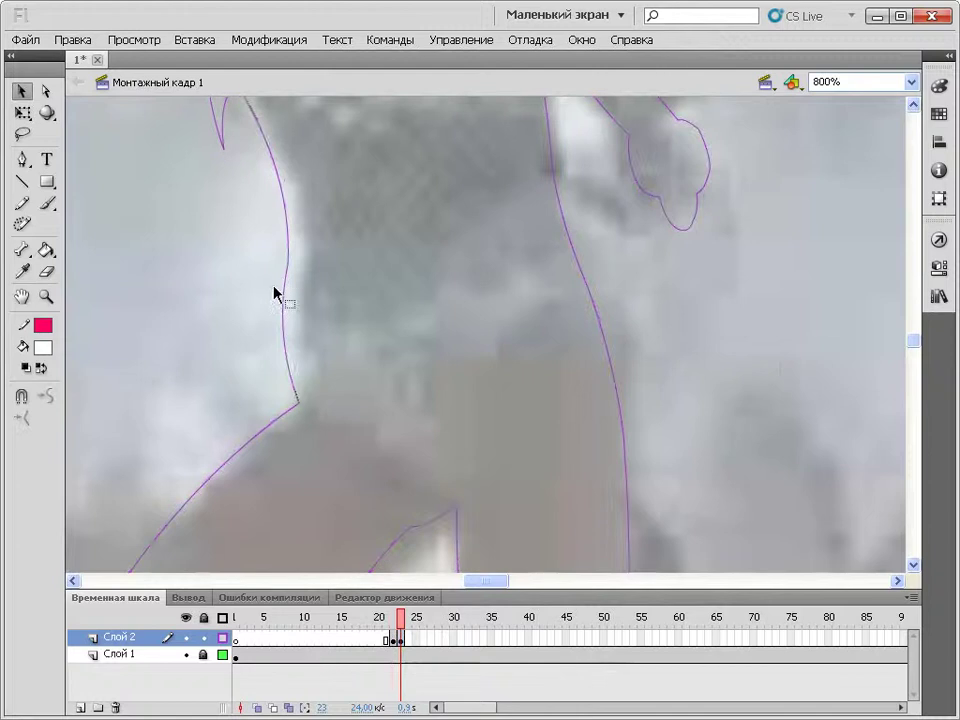
left_click_drag(289, 276, 297, 362)
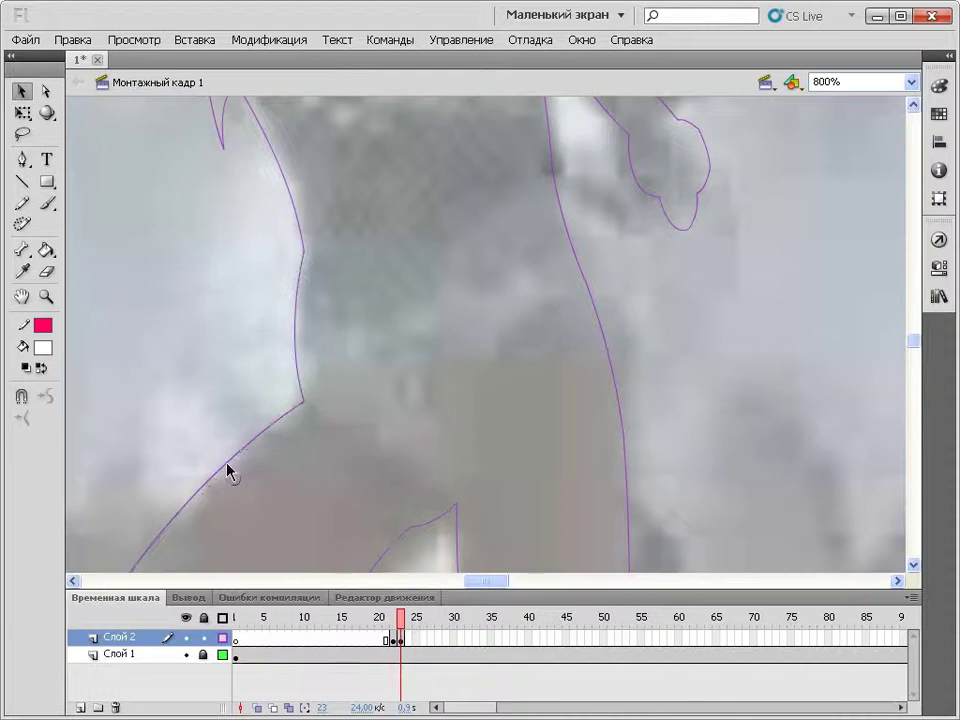
scroll(410, 336, "up", 3)
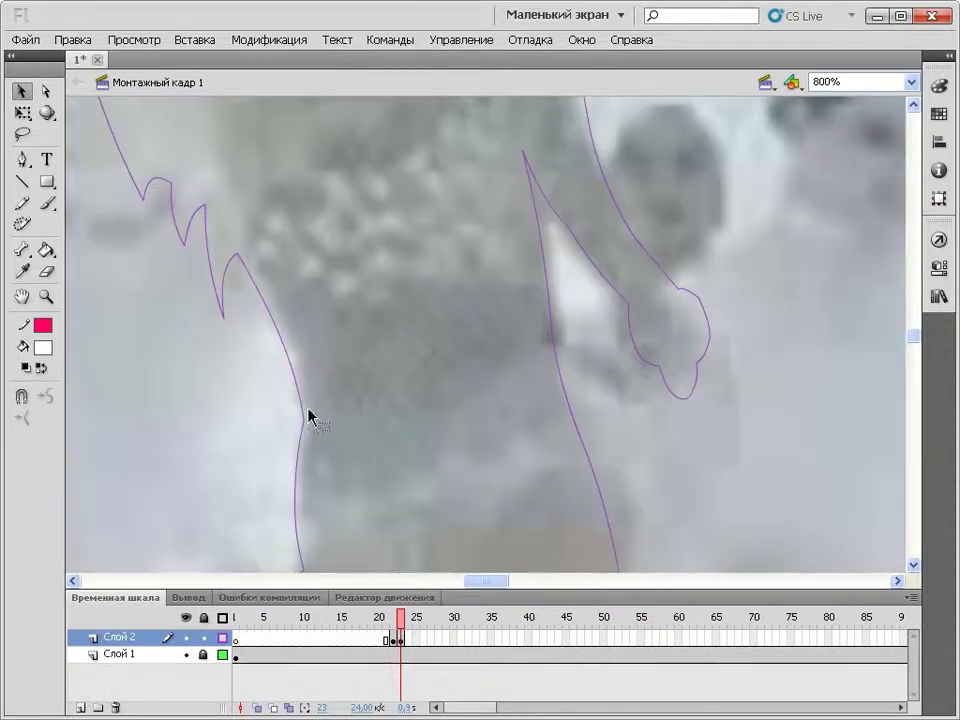
left_click_drag(304, 424, 309, 429)
Compare the copied outline with the dancer's hair, arm, torso and legs in frame 23
scroll(372, 306, "up", 3)
scroll(380, 340, "up", 3)
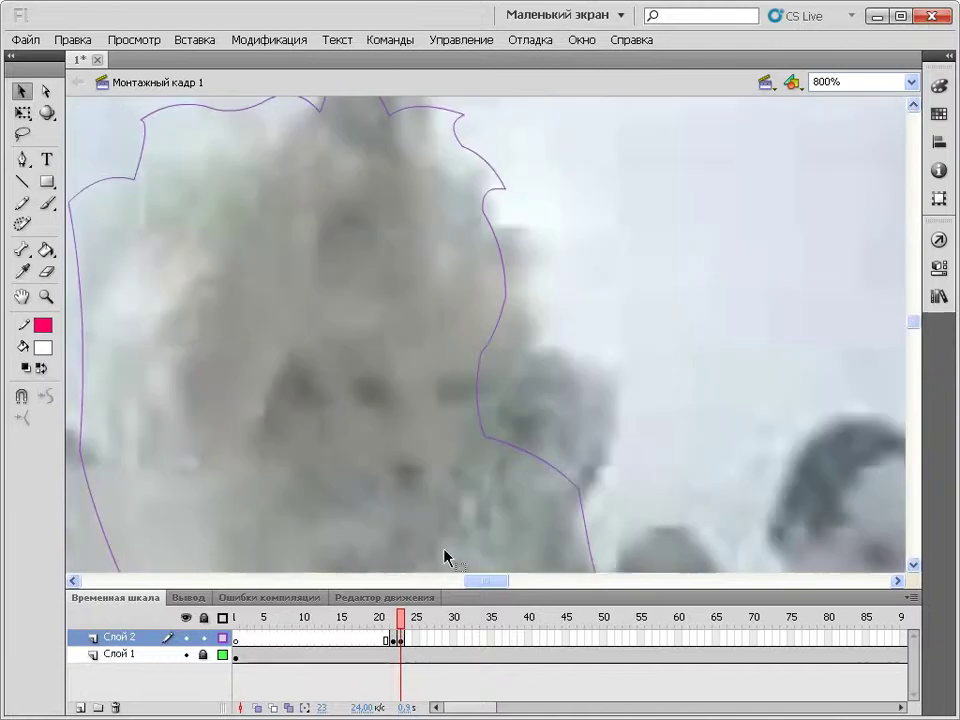
left_click_drag(474, 578, 462, 580)
scroll(549, 375, "down", 3)
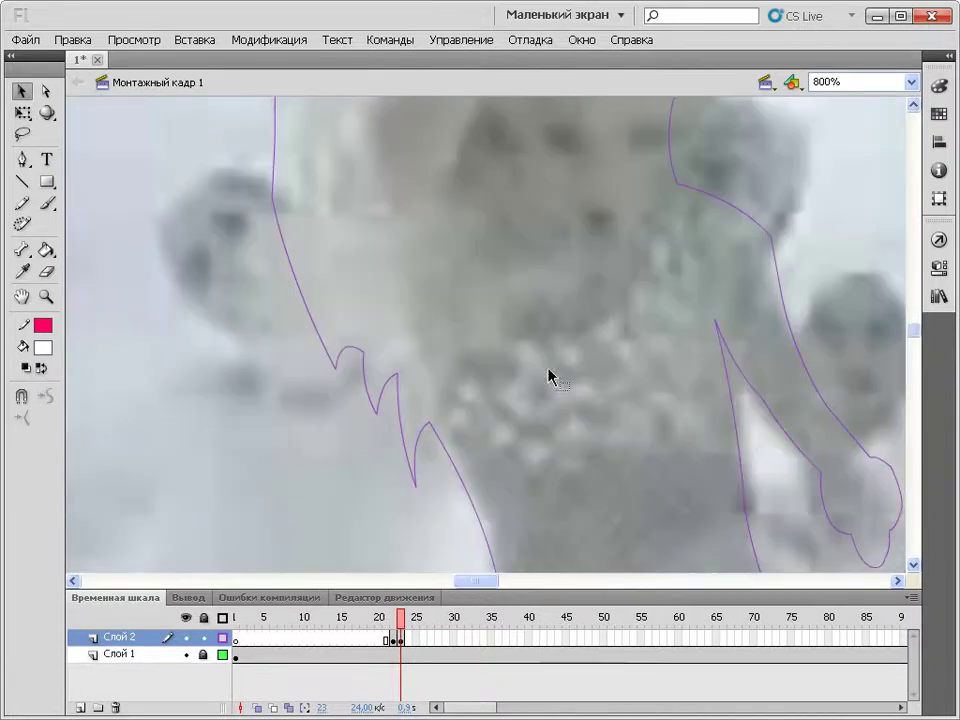
scroll(555, 365, "up", 3)
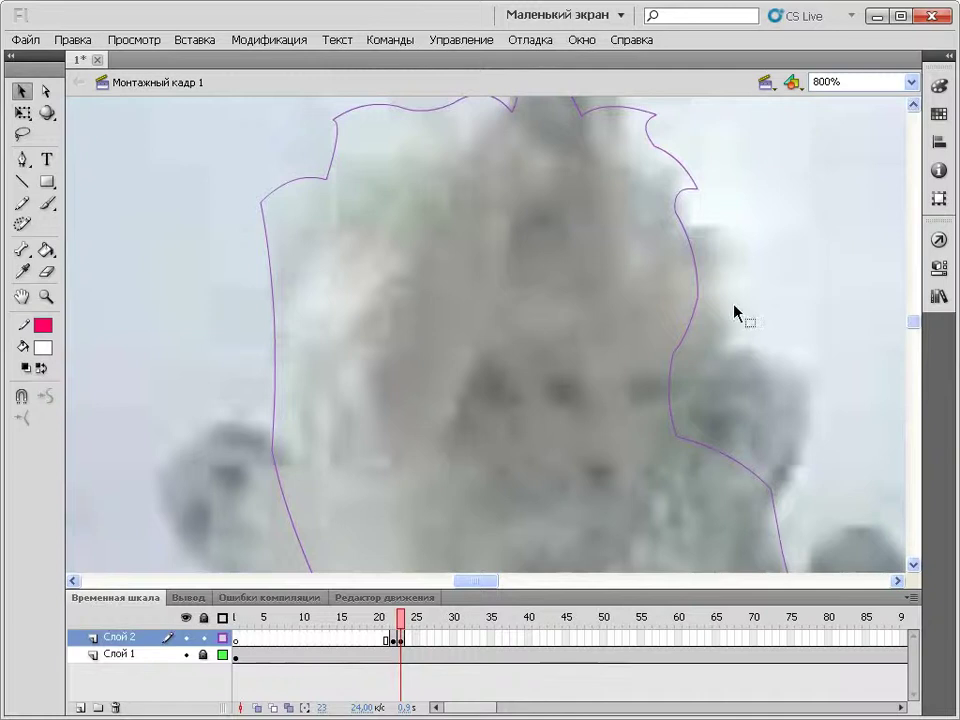
scroll(799, 310, "up", 3)
scroll(797, 306, "down", 3)
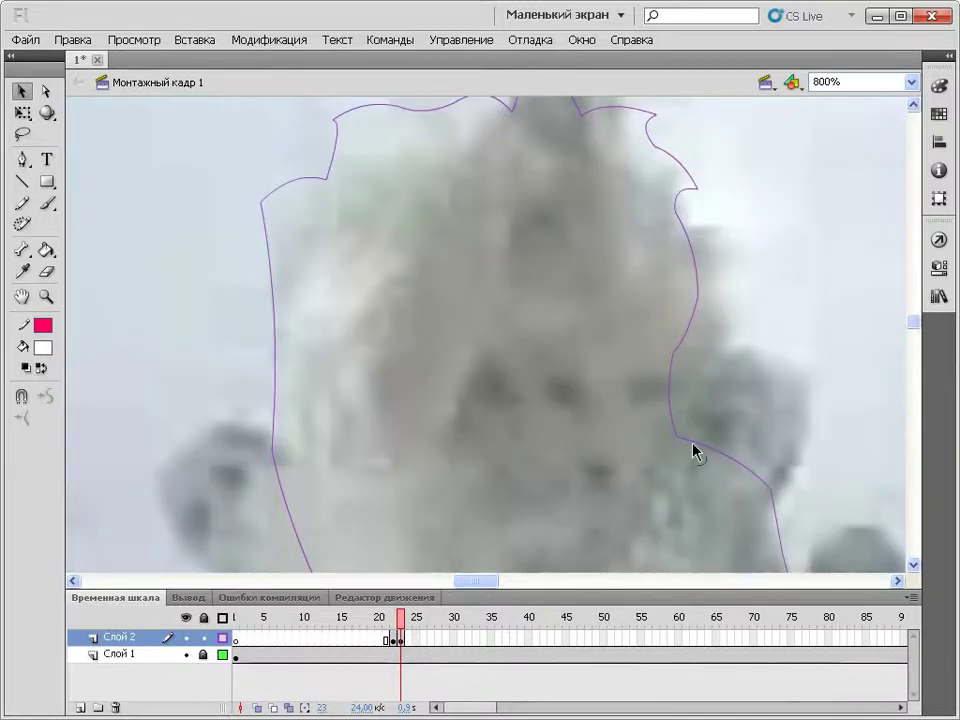
scroll(756, 319, "down", 2)
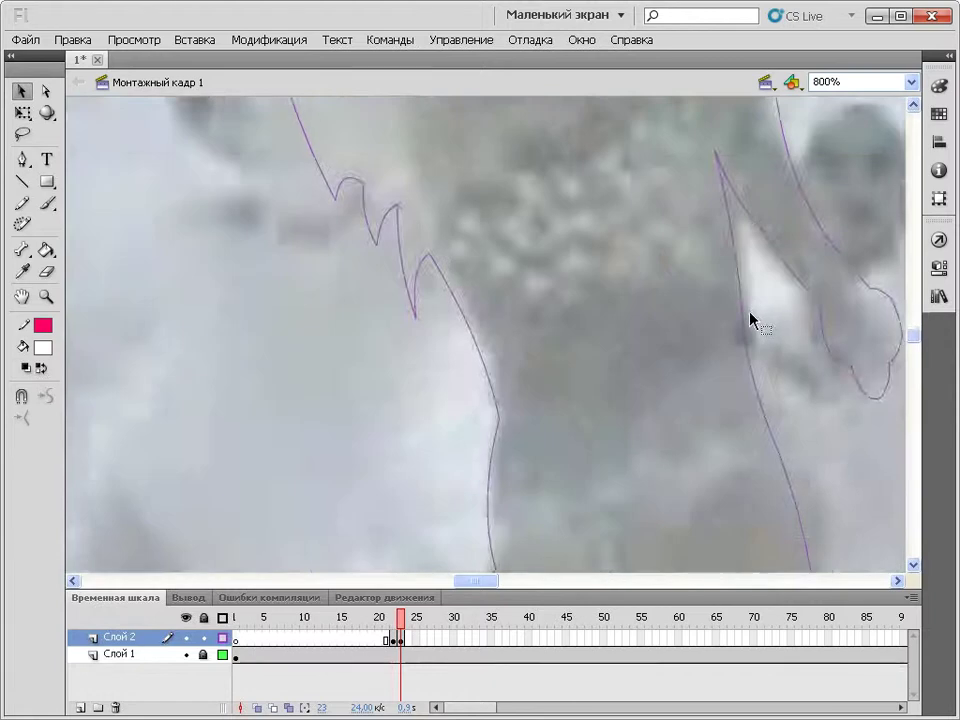
scroll(757, 320, "down", 2)
scroll(747, 324, "down", 2)
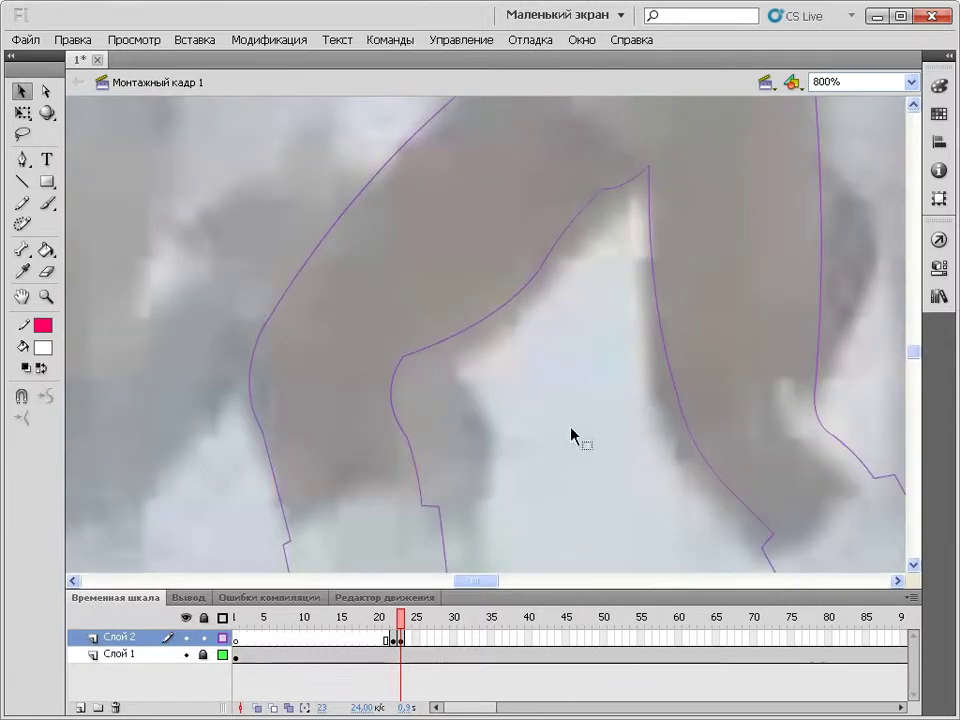
scroll(572, 435, "up", 4)
scroll(571, 435, "up", 3)
Delete the copied outline from frame 23 of Слой 2, keeping the keyframe
left_click(399, 640)
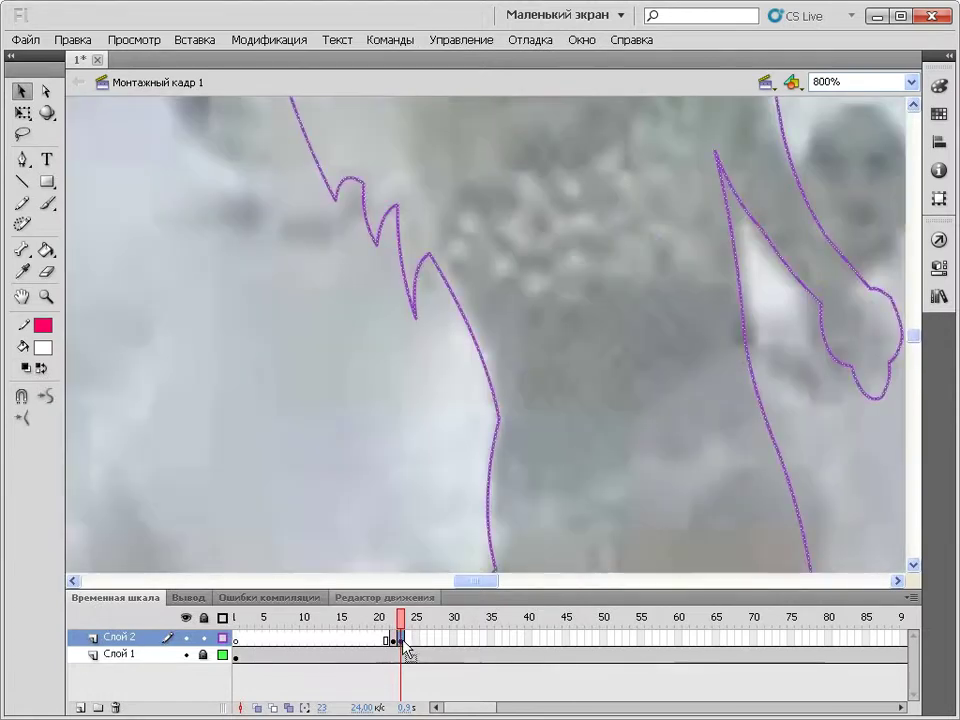
key("Delete")
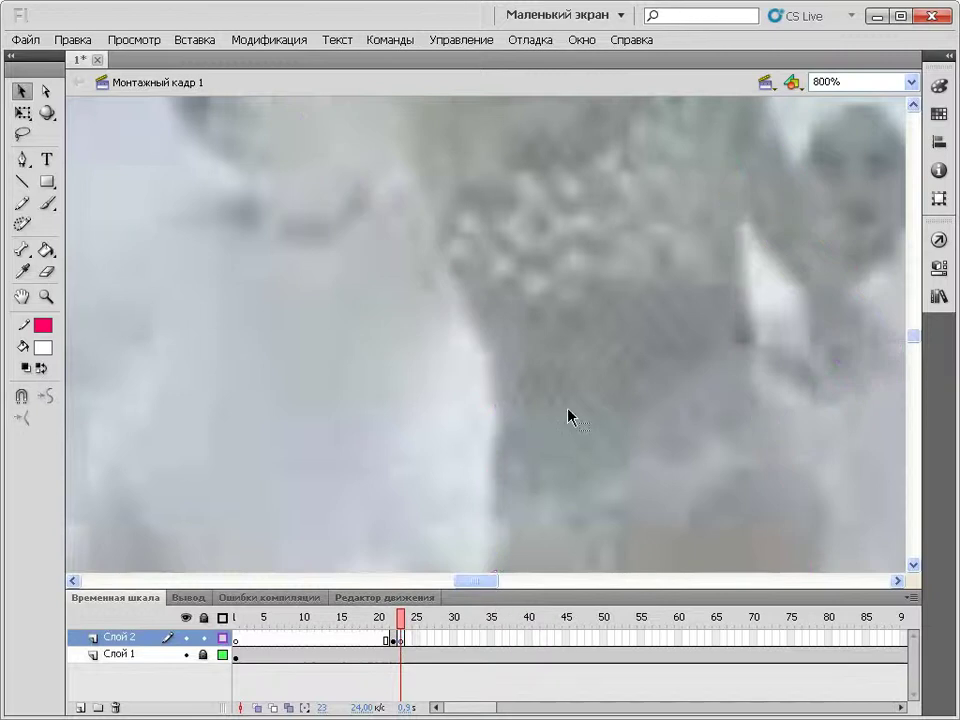
Trace the right-hand edge of the dancer's hair in frame 23 with connected straight lines from the topmost tuft down towards the shoulder
scroll(568, 413, "up", 3)
scroll(568, 413, "up", 3)
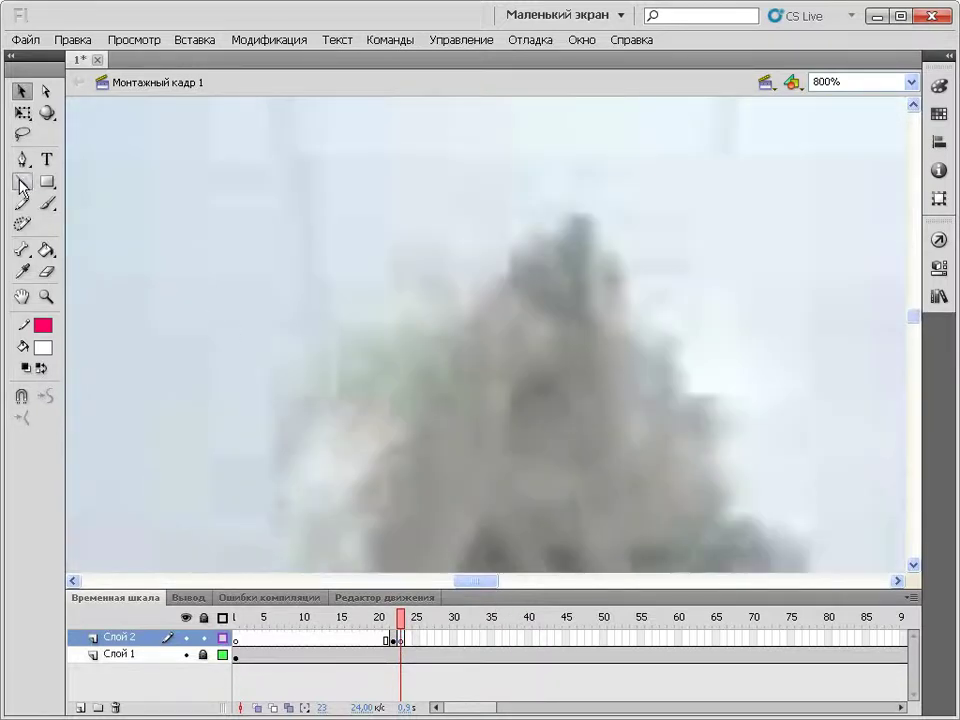
left_click(23, 182)
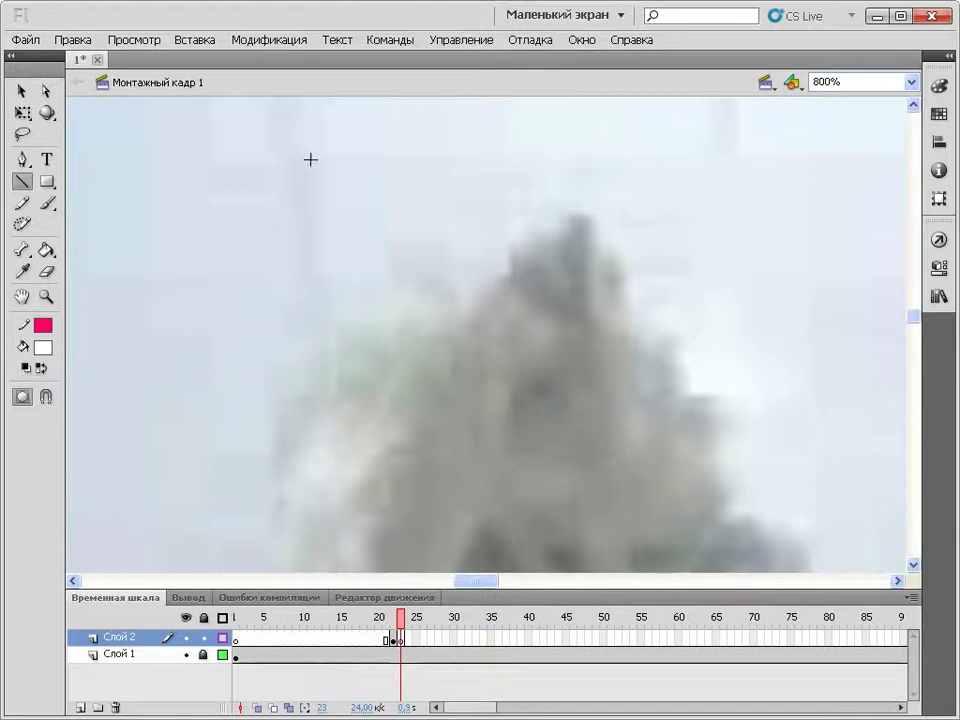
left_click_drag(569, 233, 571, 213)
mouse_move(571, 213)
left_mouse_down()
mouse_move(591, 213)
mouse_move(591, 238)
mouse_move(621, 263)
mouse_move(634, 333)
left_mouse_up()
left_click_drag(634, 333, 677, 335)
mouse_move(682, 391)
left_mouse_down()
mouse_move(729, 394)
mouse_move(737, 441)
mouse_move(709, 456)
mouse_move(738, 497)
mouse_move(728, 511)
left_mouse_up()
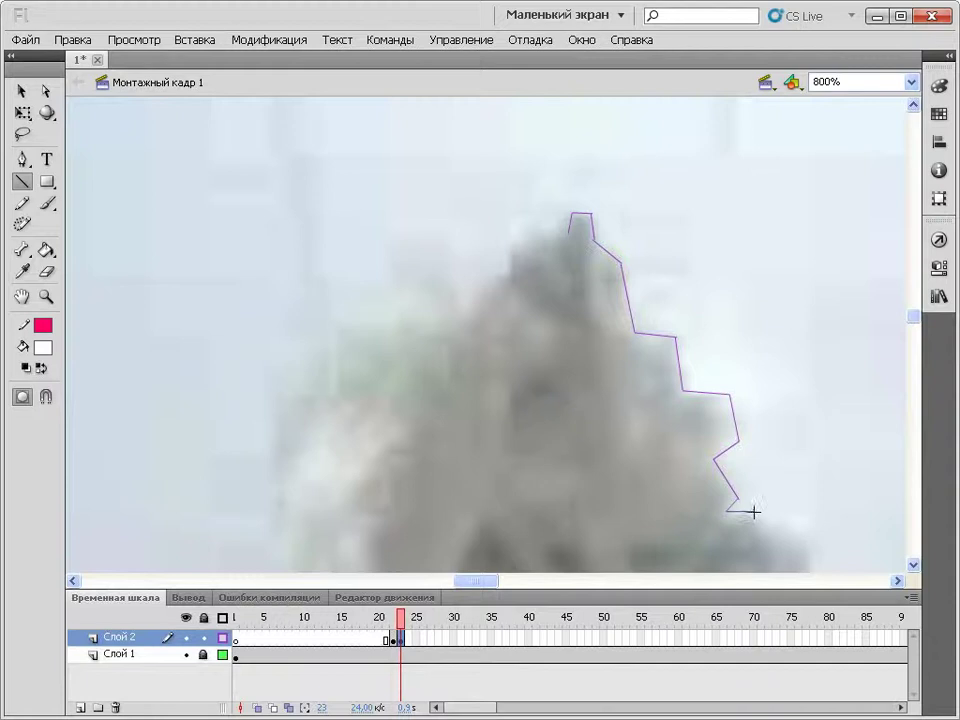
left_click_drag(781, 531, 781, 531)
Trace the right-hand shoulder, arm and pointed fingers with straight lines, back up to the armpit and down the start of the torso
scroll(831, 302, "down", 5)
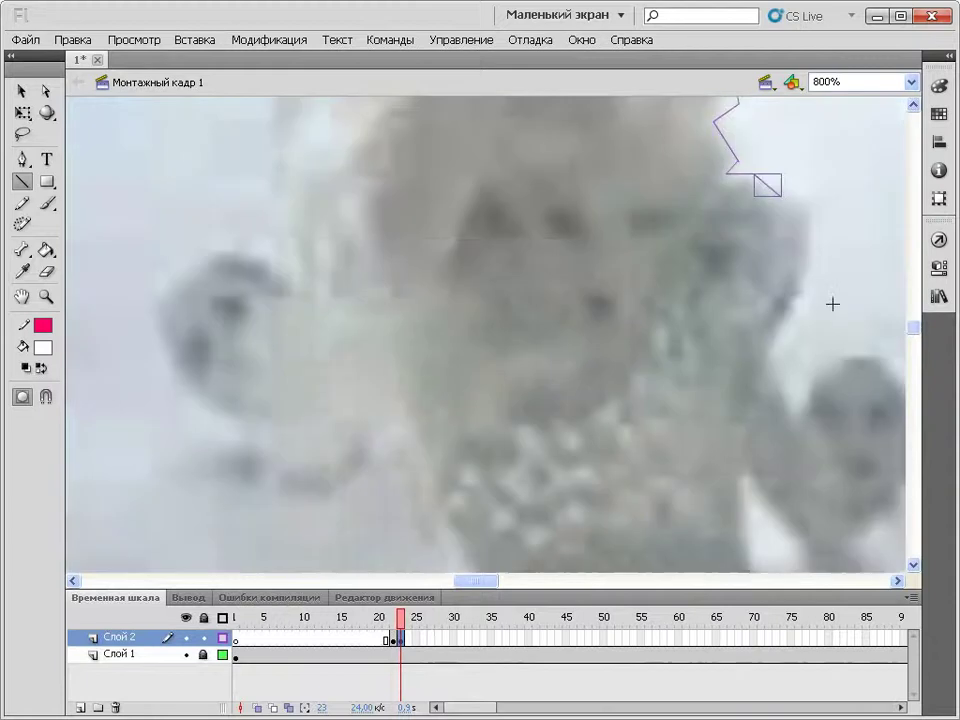
mouse_move(779, 196)
left_mouse_down()
mouse_move(812, 209)
mouse_move(810, 201)
mouse_move(810, 259)
mouse_move(790, 330)
mouse_move(767, 349)
mouse_move(807, 436)
left_mouse_up()
scroll(833, 265, "down", 3)
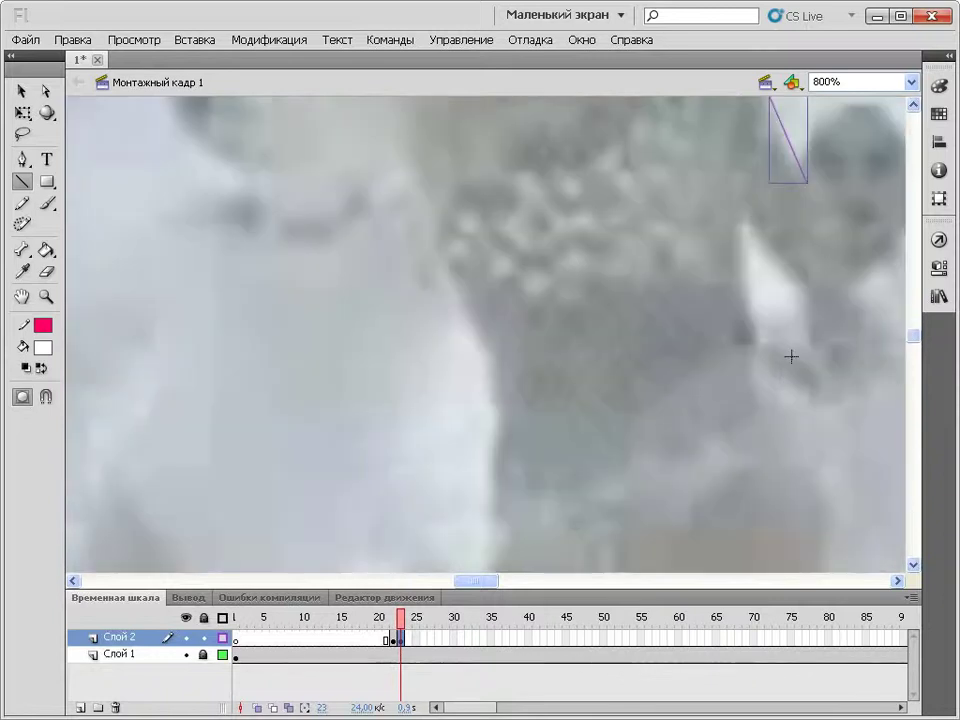
left_click_drag(476, 589, 488, 582)
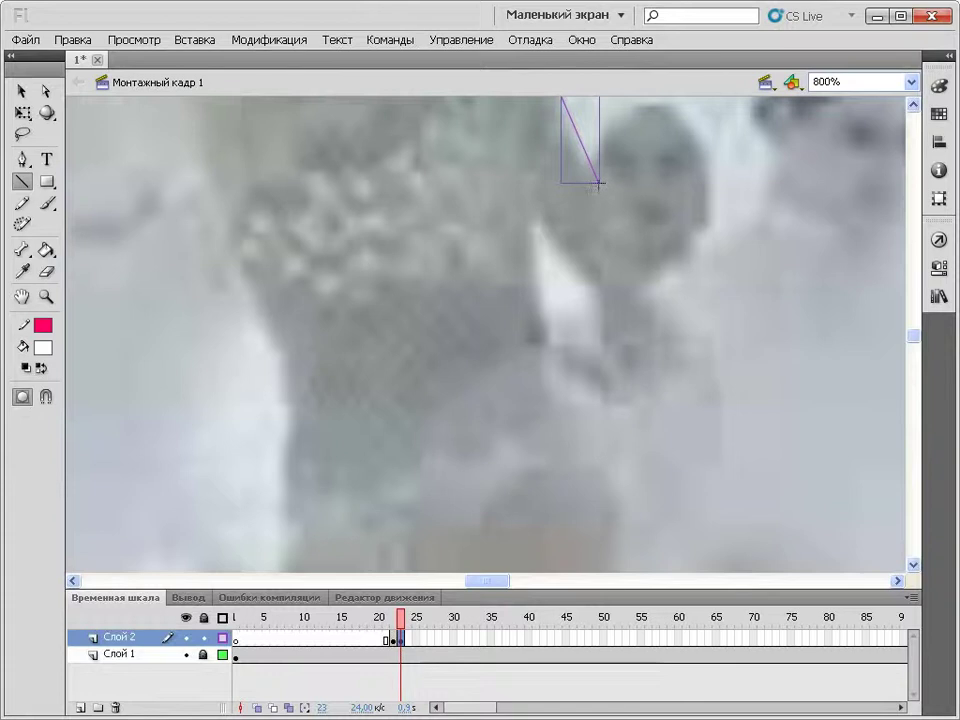
left_click_drag(647, 274, 650, 293)
mouse_move(685, 330)
left_mouse_down()
mouse_move(686, 374)
mouse_move(658, 347)
mouse_move(661, 396)
mouse_move(639, 358)
mouse_move(636, 386)
mouse_move(606, 378)
mouse_move(606, 297)
left_mouse_up()
left_click_drag(606, 297, 553, 249)
left_click_drag(536, 224, 540, 347)
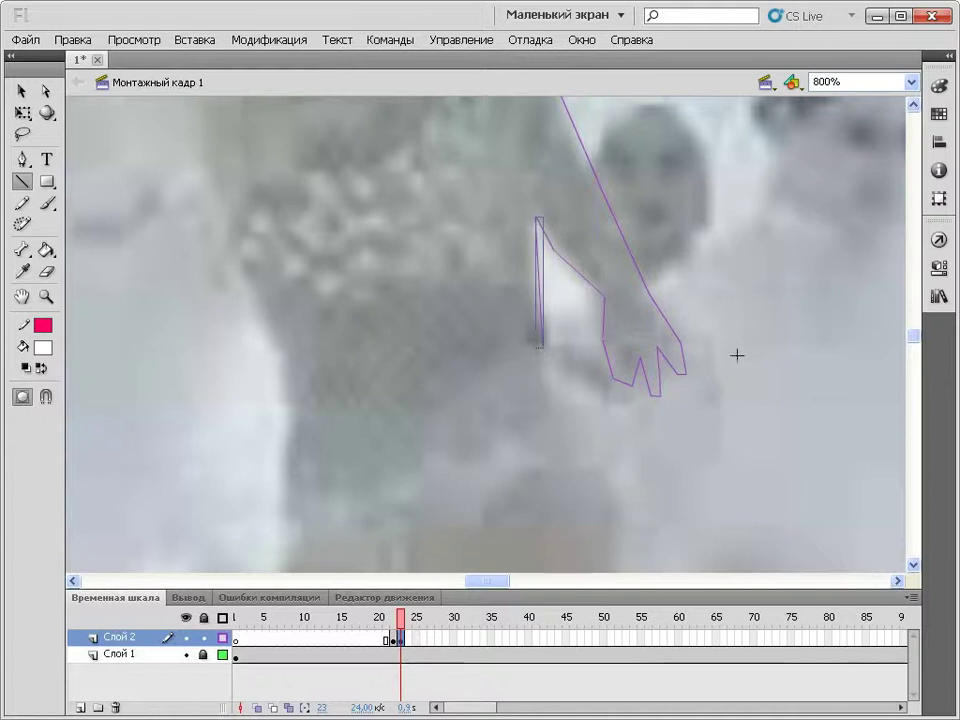
scroll(737, 354, "up", 5)
scroll(737, 332, "down", 3)
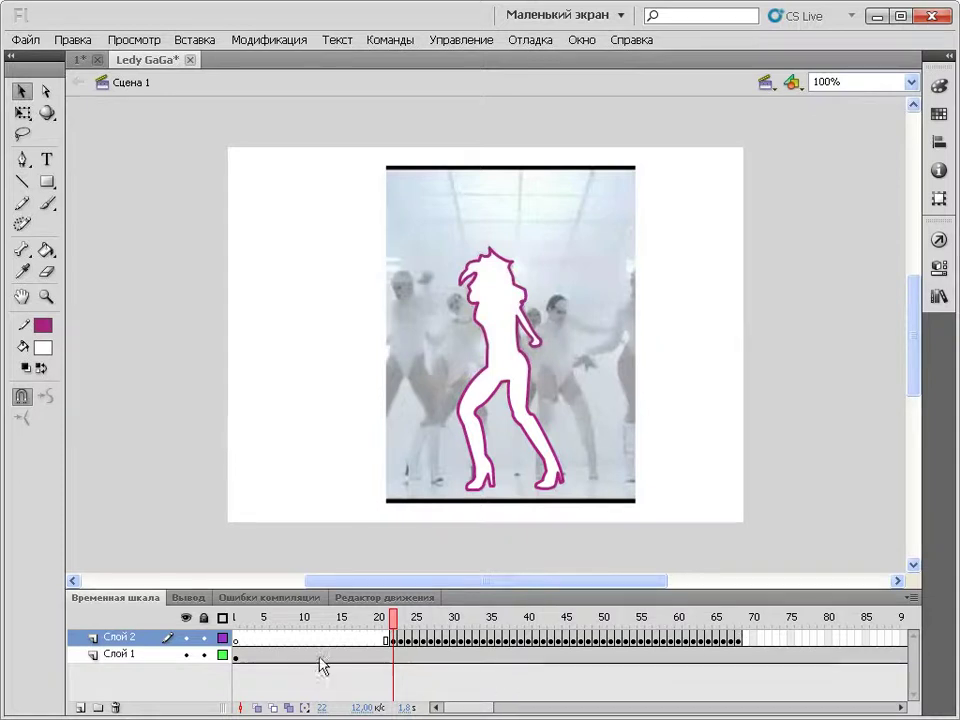
Delete the video layer Слой 1 and move all the silhouette keyframes of Слой 2 to start at frame 1
left_click(143, 658)
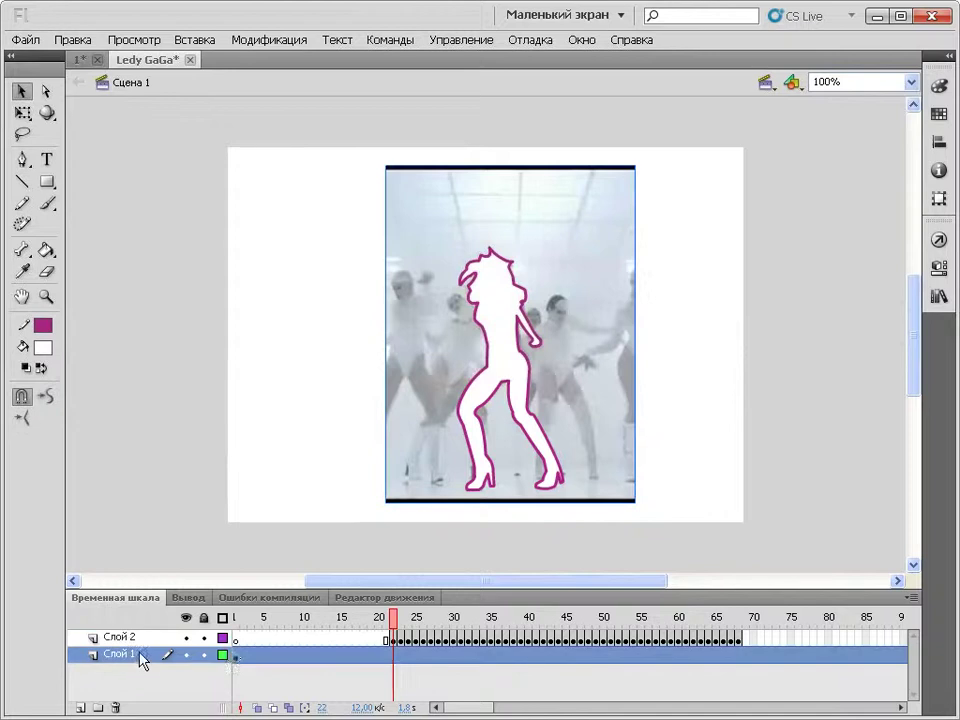
left_click(116, 707)
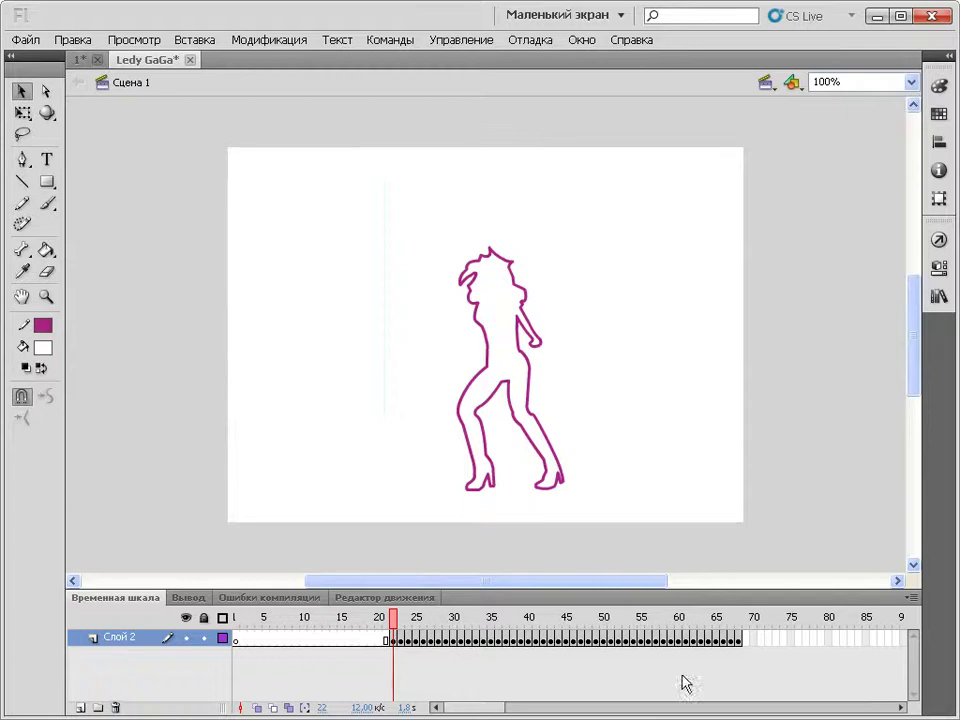
left_click_drag(742, 645, 235, 637)
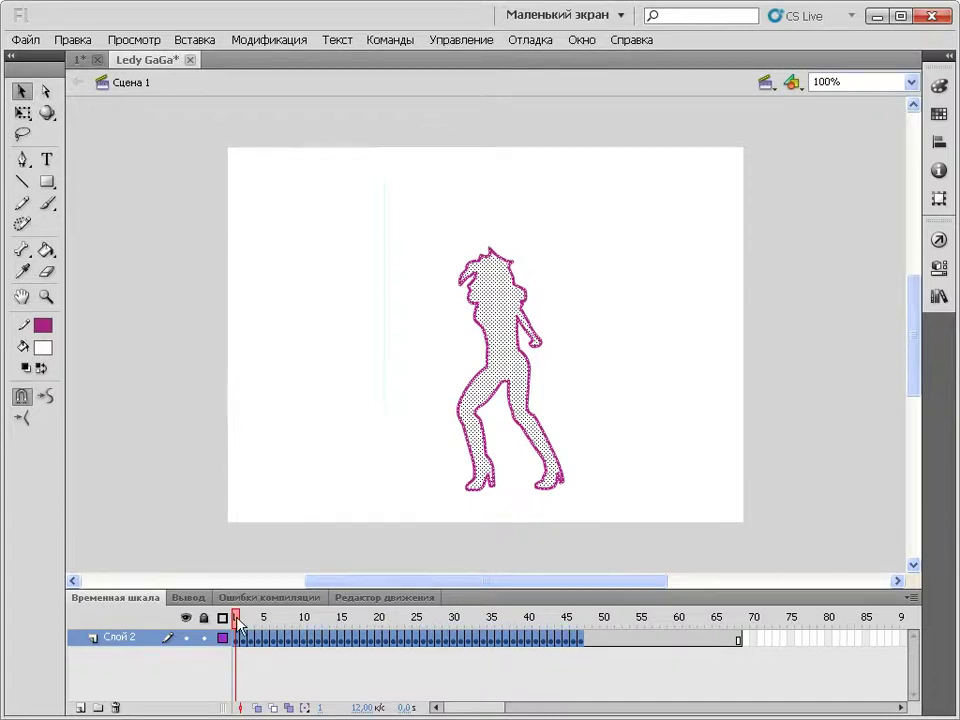
Remove the leftover frames from frame 48 onwards in Слой 2, so the layer ends at the last silhouette keyframe
left_click_drag(775, 645, 591, 653)
right_click(600, 642)
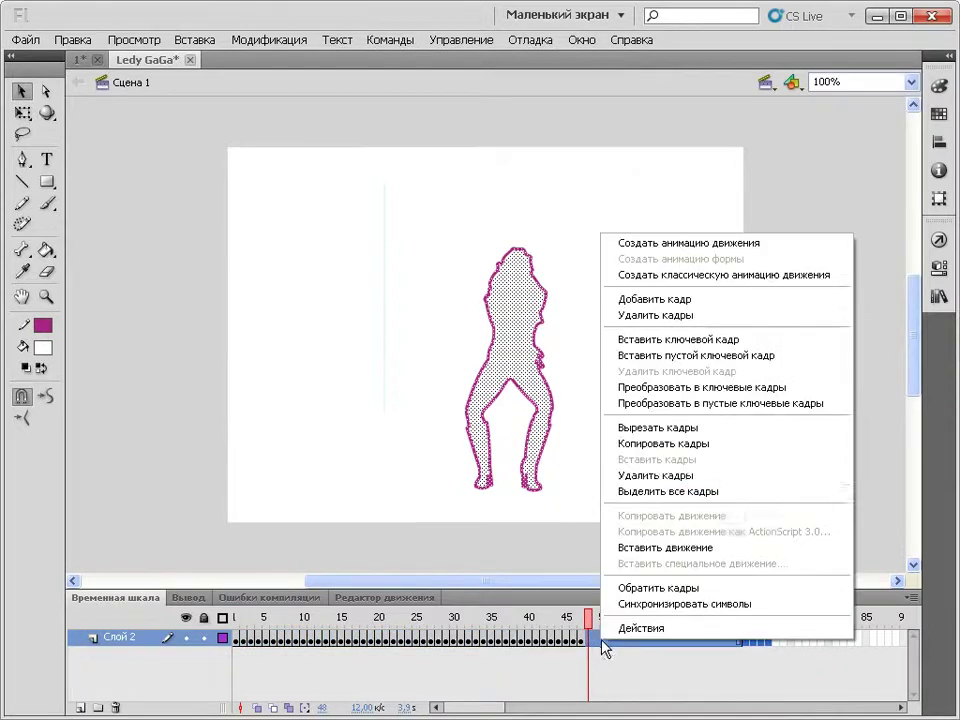
left_click(668, 477)
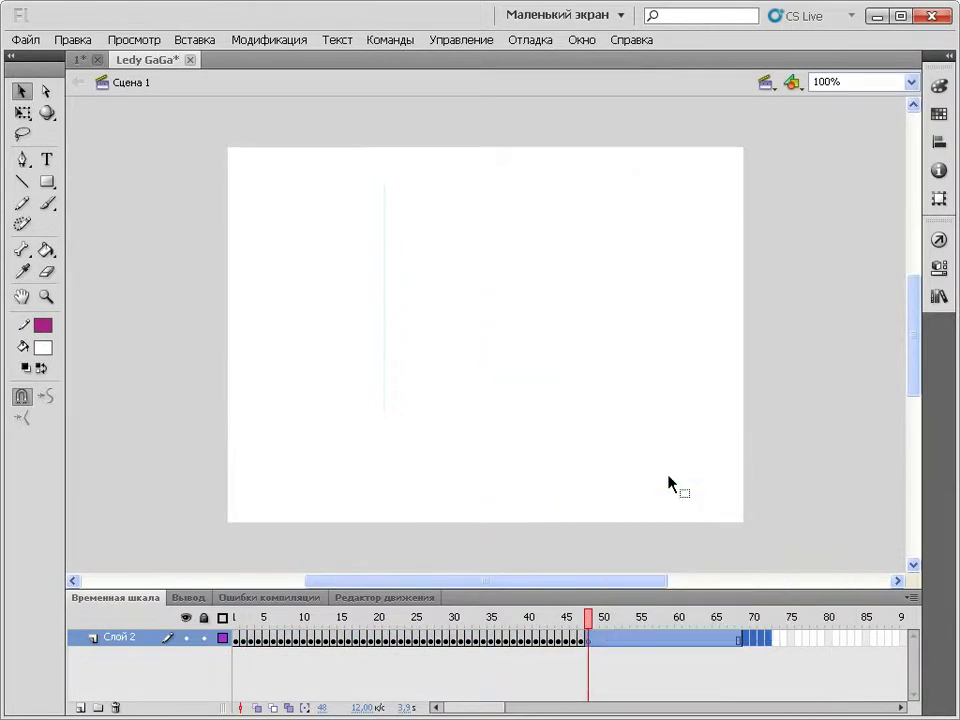
right_click(634, 646)
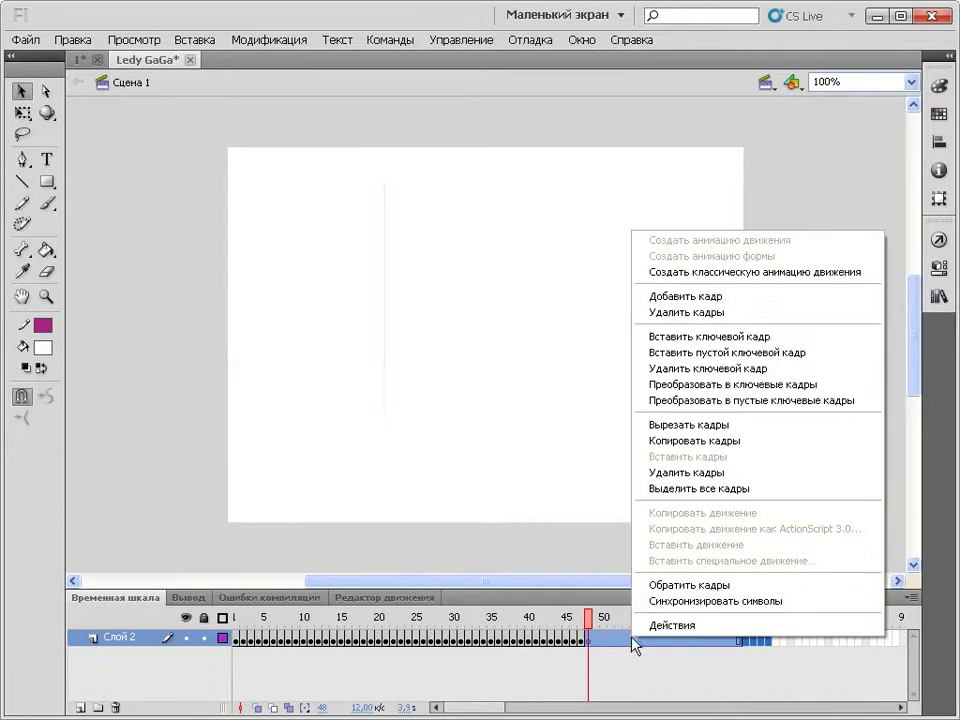
left_click(687, 316)
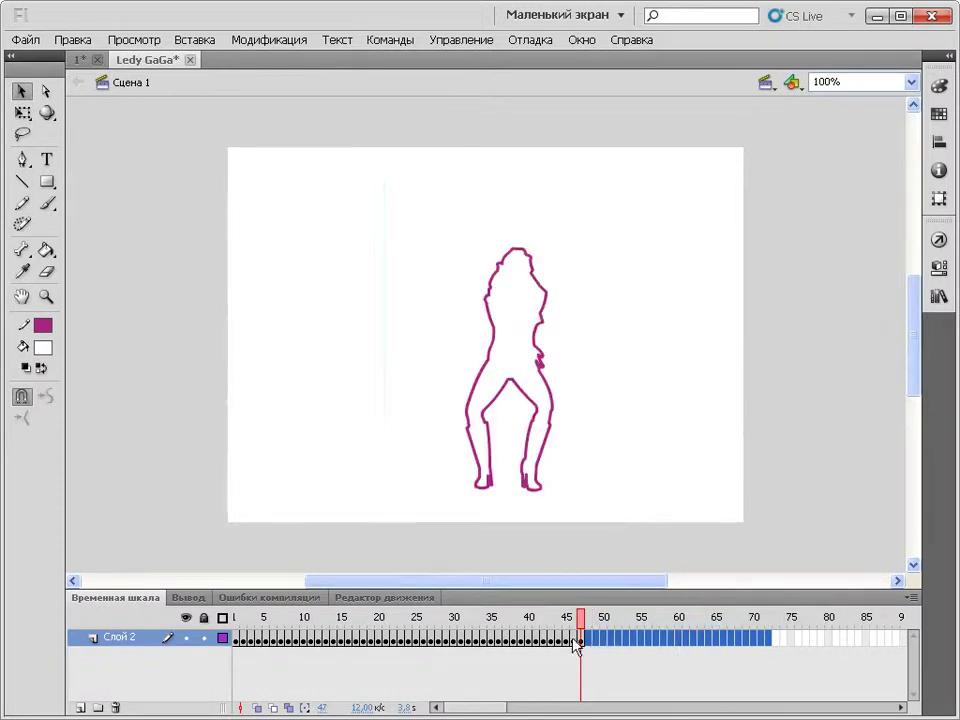
Copy silhouette frames 1 to 47 of Слой 2 and paste them into the same layer starting at frame 50
left_click_drag(582, 645, 238, 643)
left_click(236, 638)
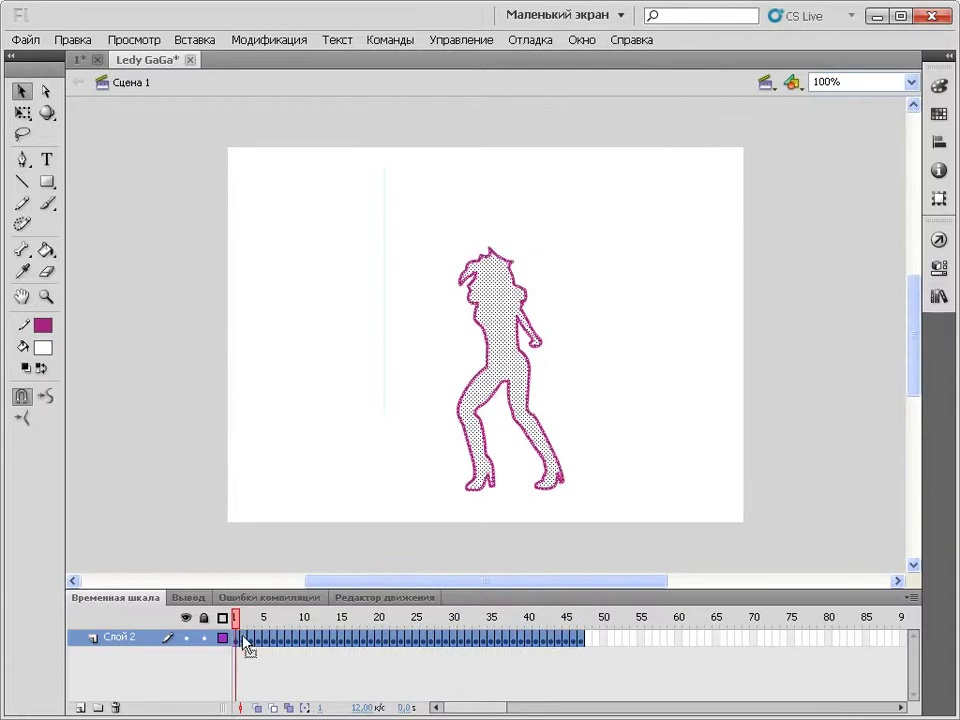
right_click(275, 640)
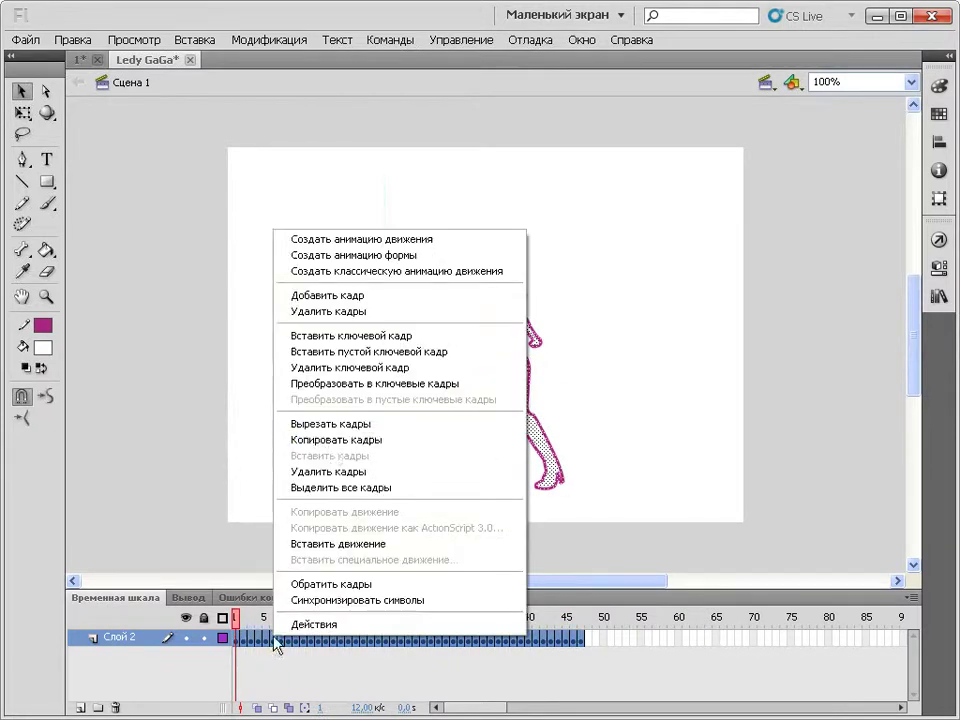
left_click(333, 446)
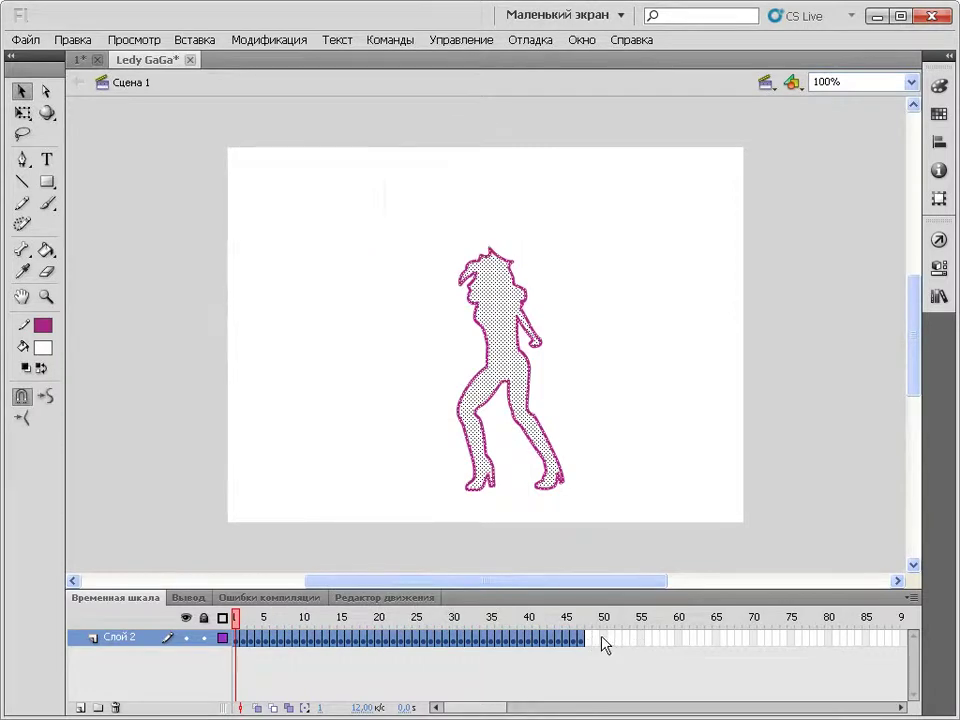
right_click(604, 640)
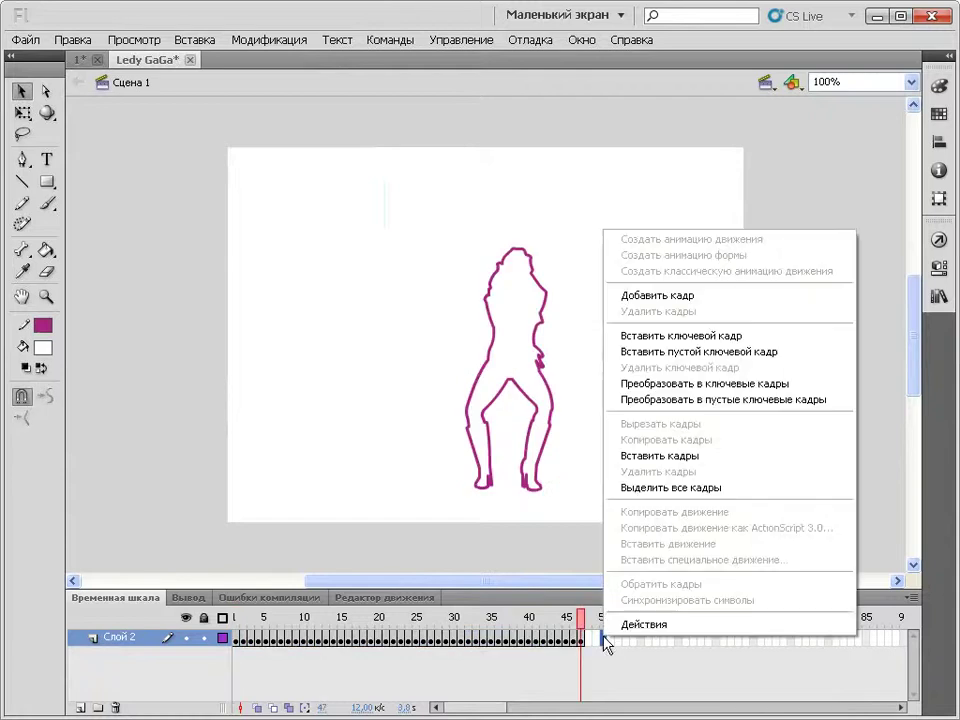
left_click(713, 458)
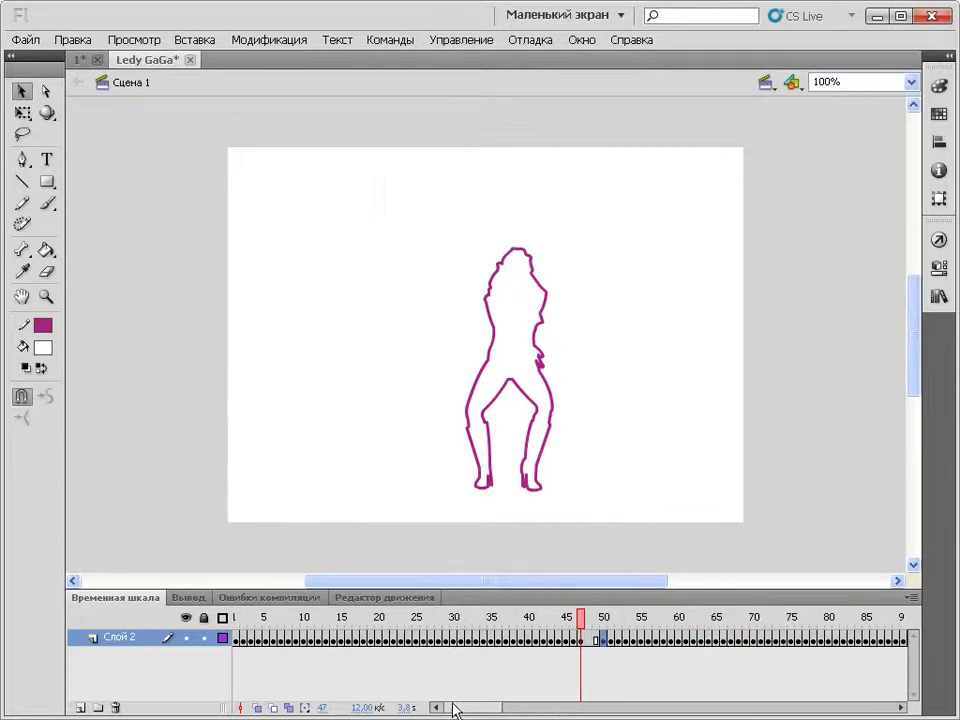
Reverse the order of the pasted frames 50 to 96 and scrub through them to check the backward motion
left_click_drag(463, 712, 481, 712)
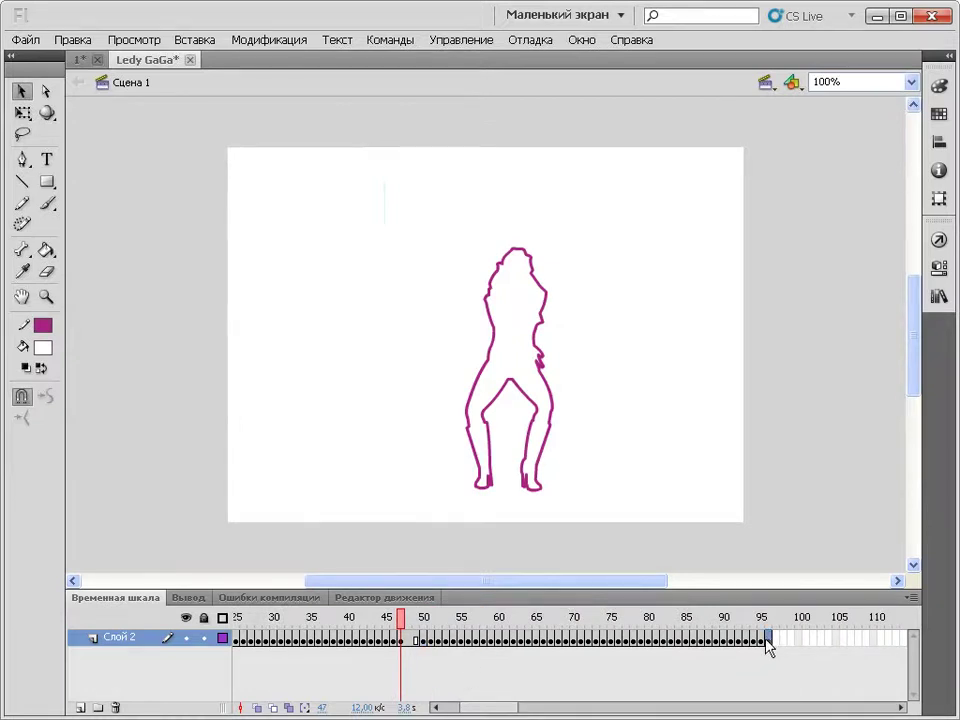
left_click_drag(762, 642, 435, 640)
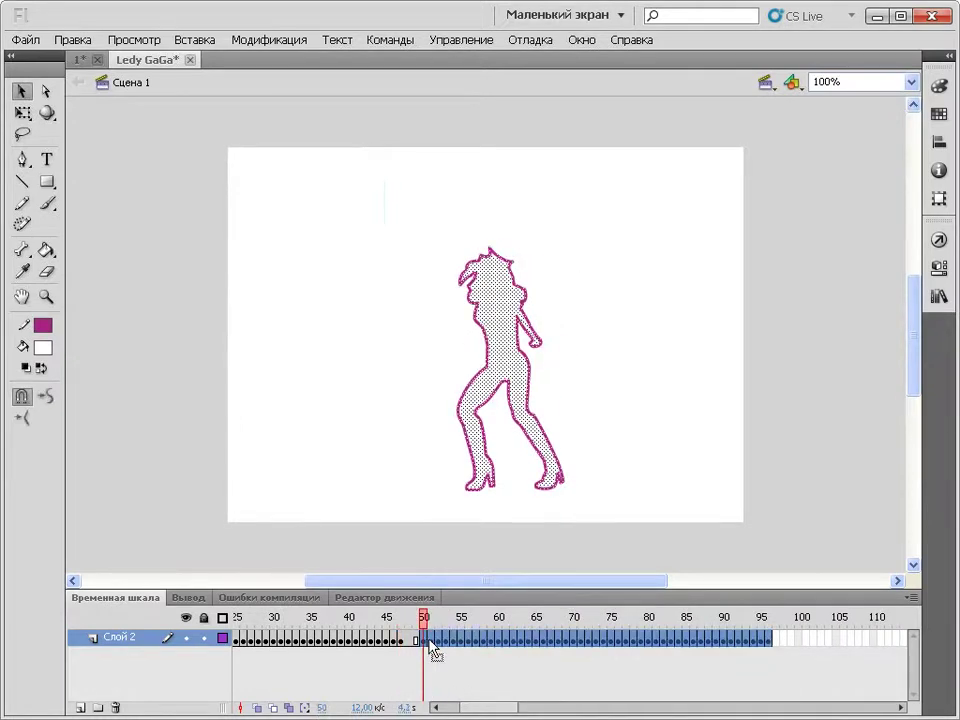
right_click(432, 646)
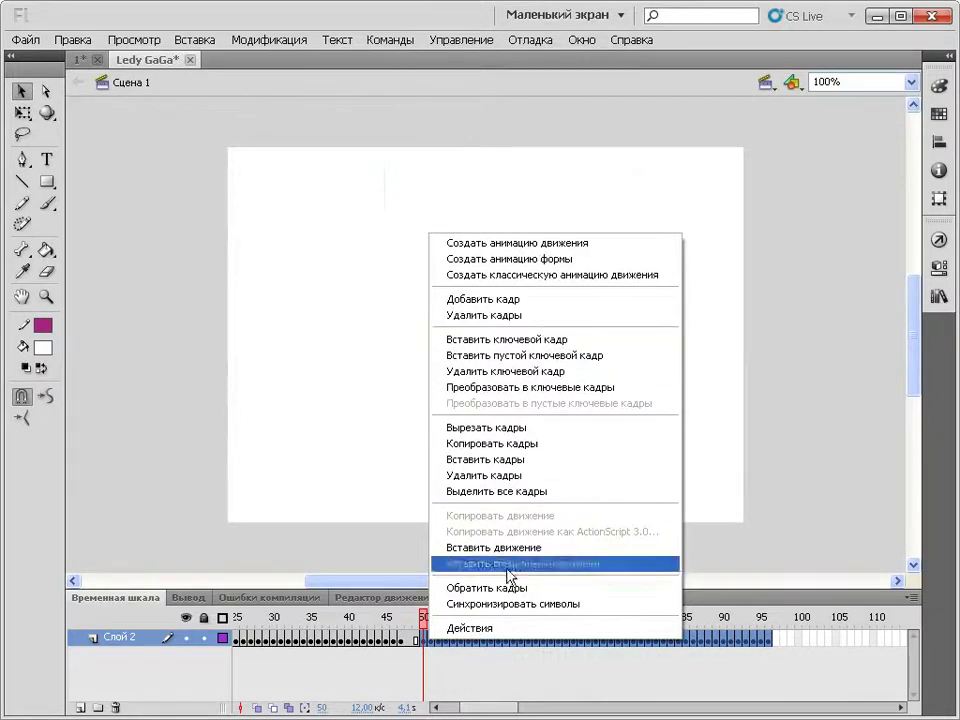
left_click(511, 590)
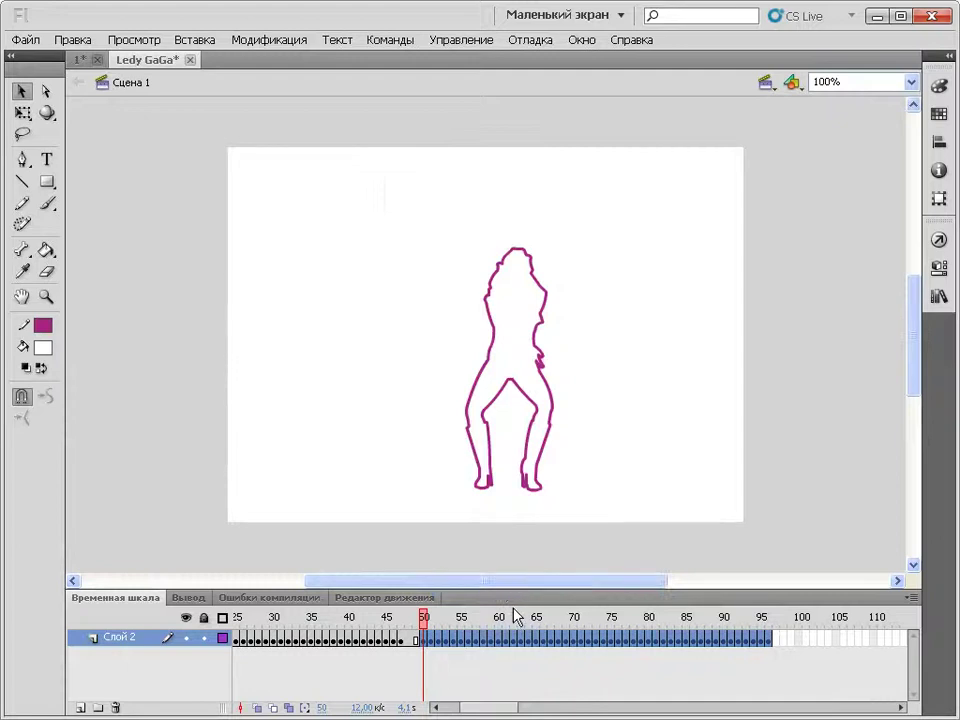
left_click_drag(412, 617, 770, 612)
left_click(775, 663)
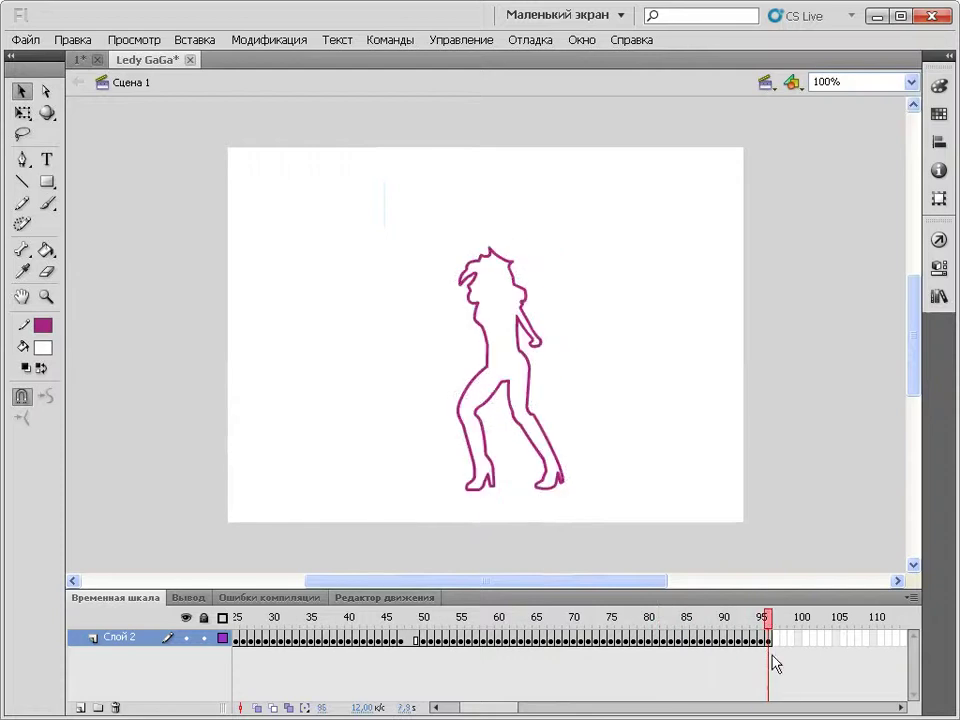
Move the reversed block of frames 50 to 96 earlier to start at frame 48, closing the gap after the original sequence
left_click_drag(514, 709, 439, 708)
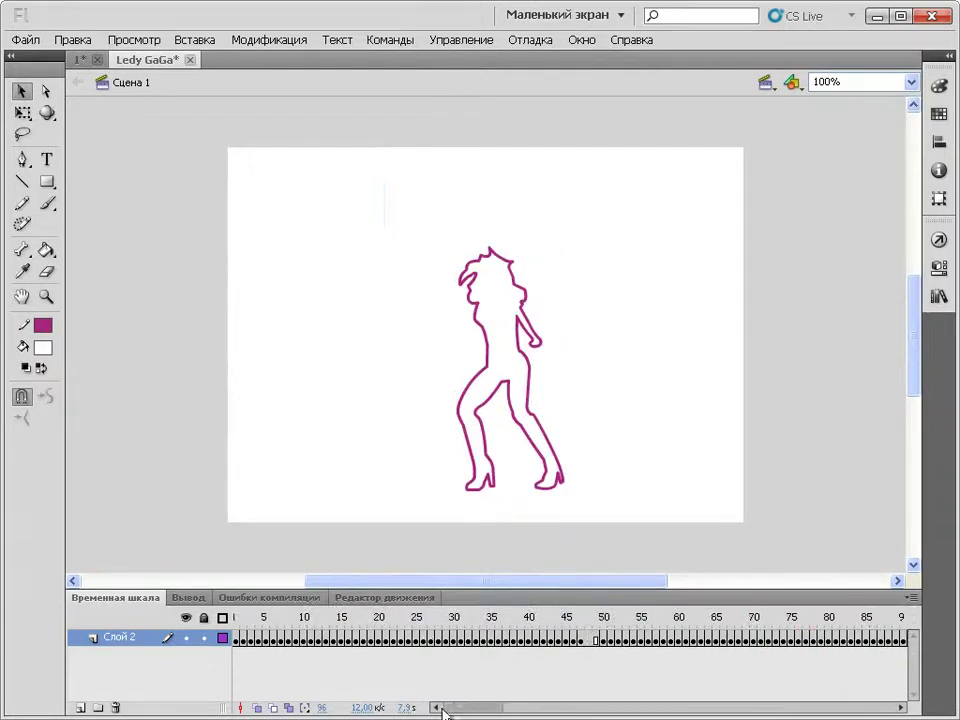
left_click(238, 640)
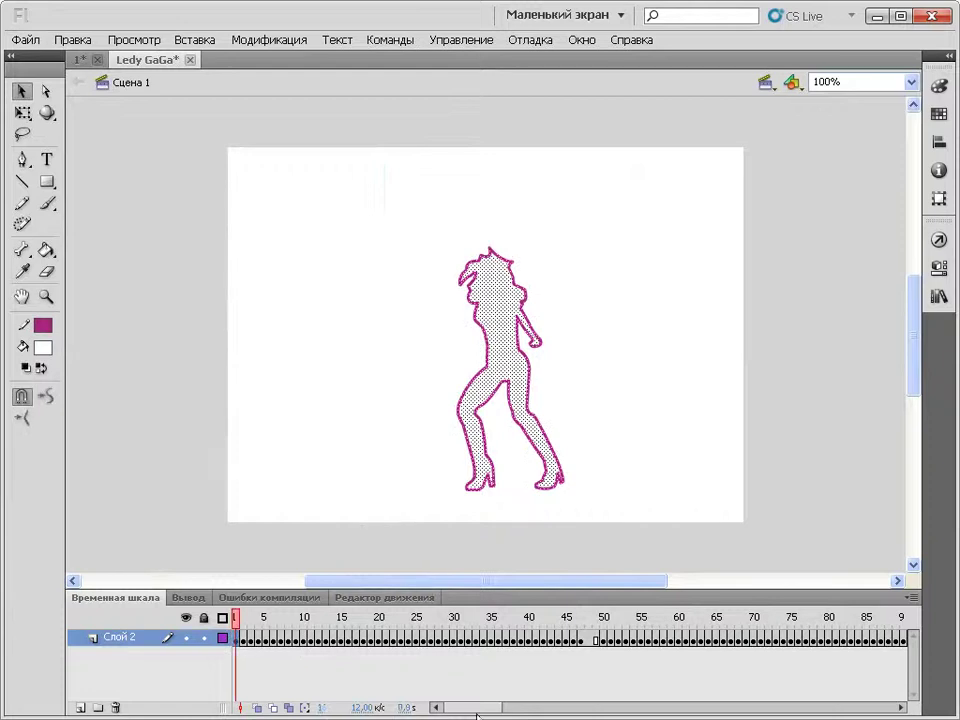
left_click_drag(605, 647, 649, 649)
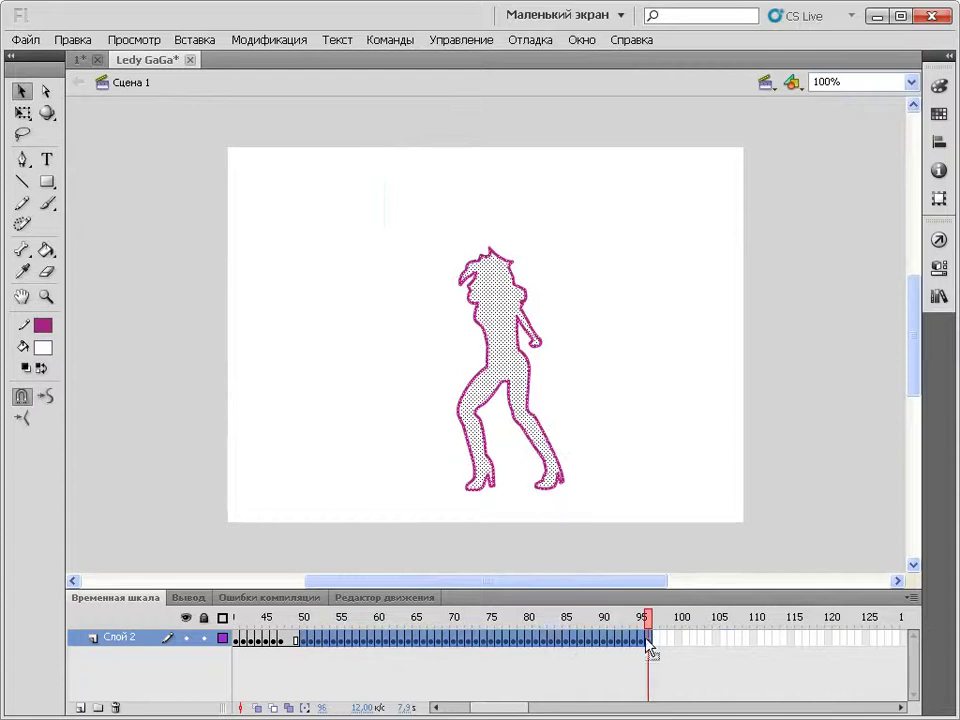
left_click_drag(572, 650, 552, 648)
left_click_drag(290, 655, 300, 660)
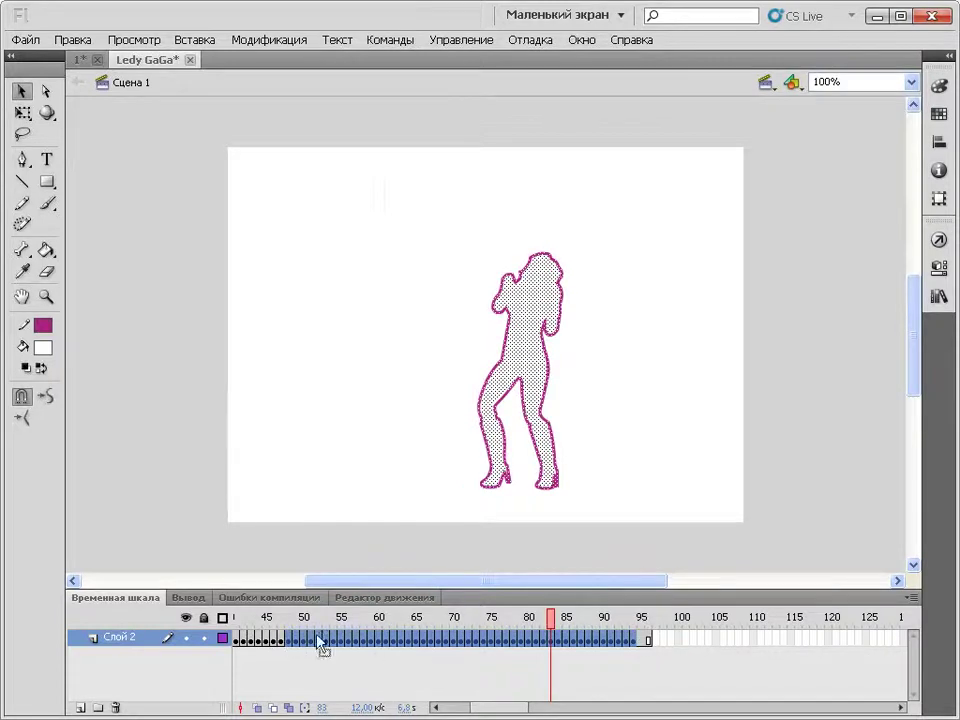
Remove the surplus frames from frame 95 onwards at the end of Слой 2
left_click_drag(669, 640, 645, 641)
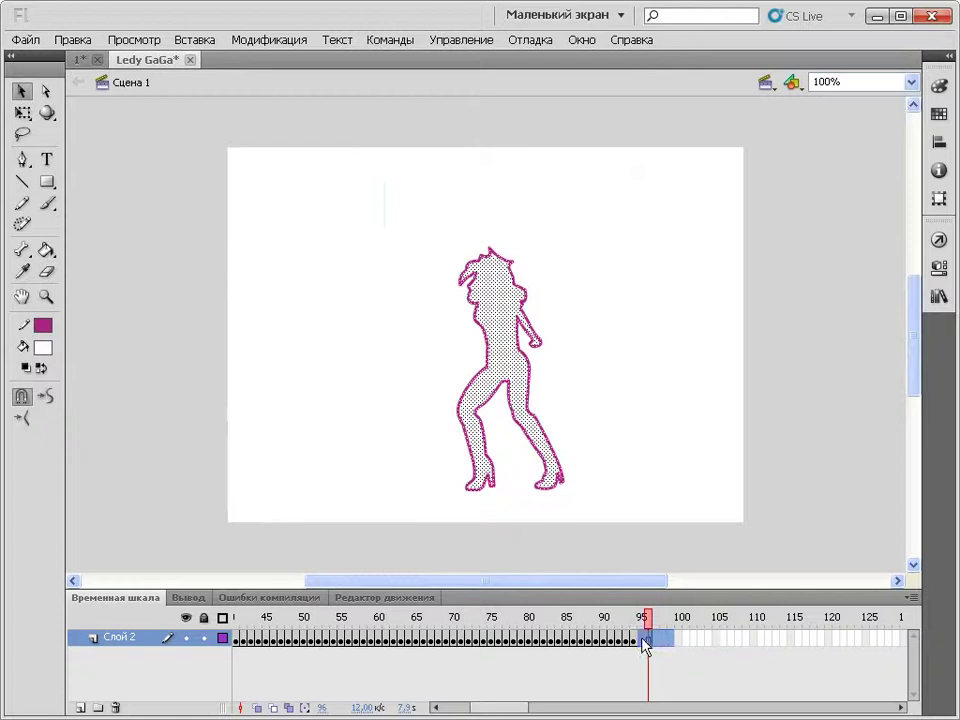
right_click(645, 642)
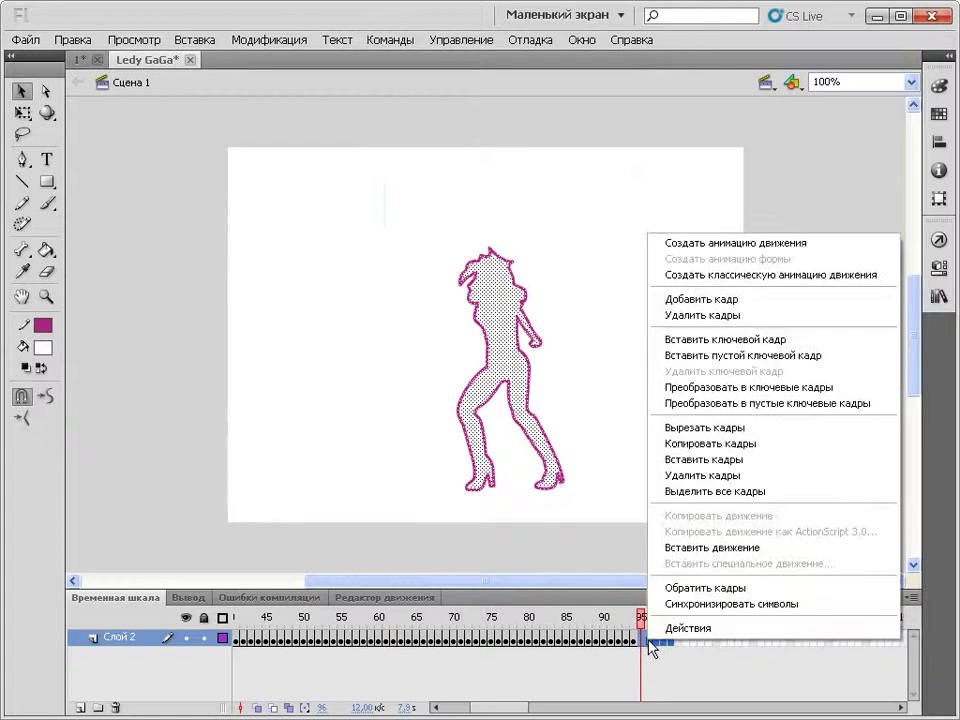
left_click(702, 318)
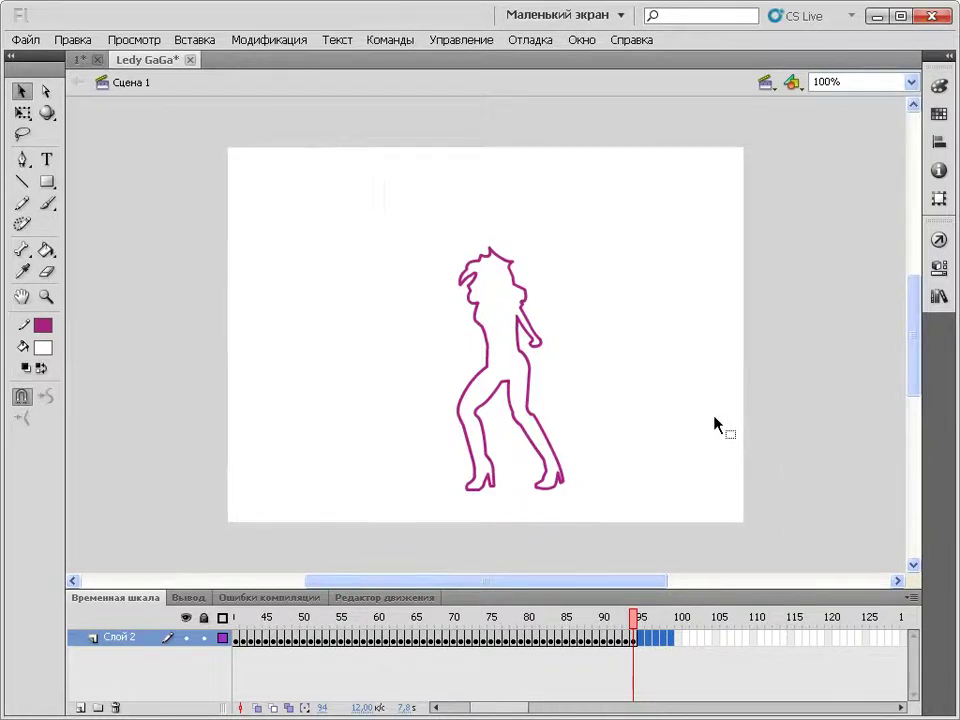
Test the movie and enlarge and centre the preview window so the whole dance animation can be watched
key("ctrl+Return")
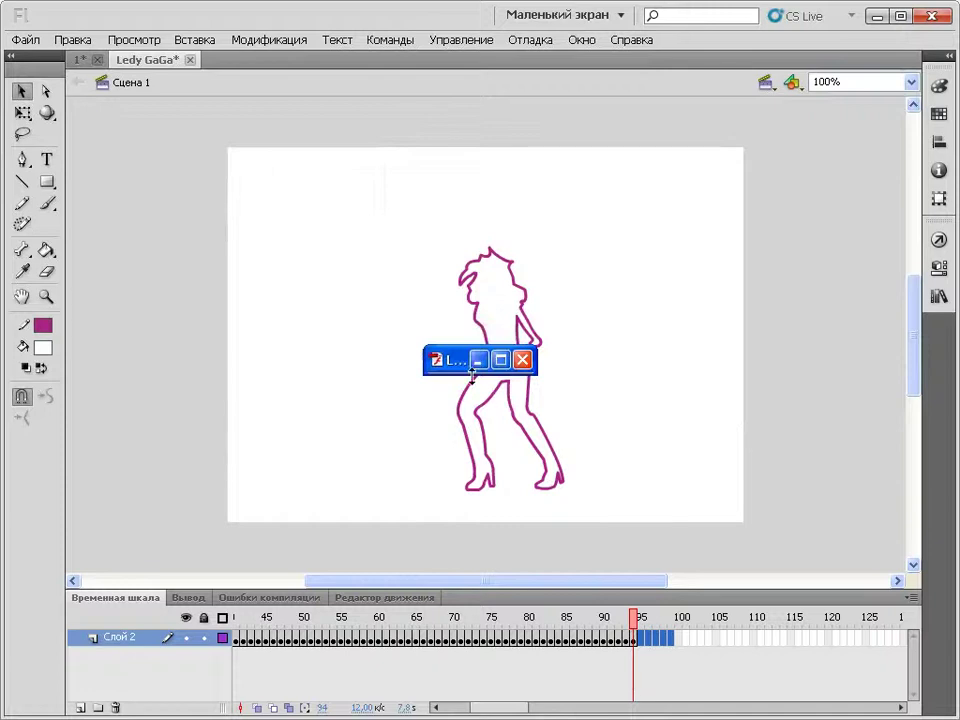
left_click_drag(470, 373, 458, 719)
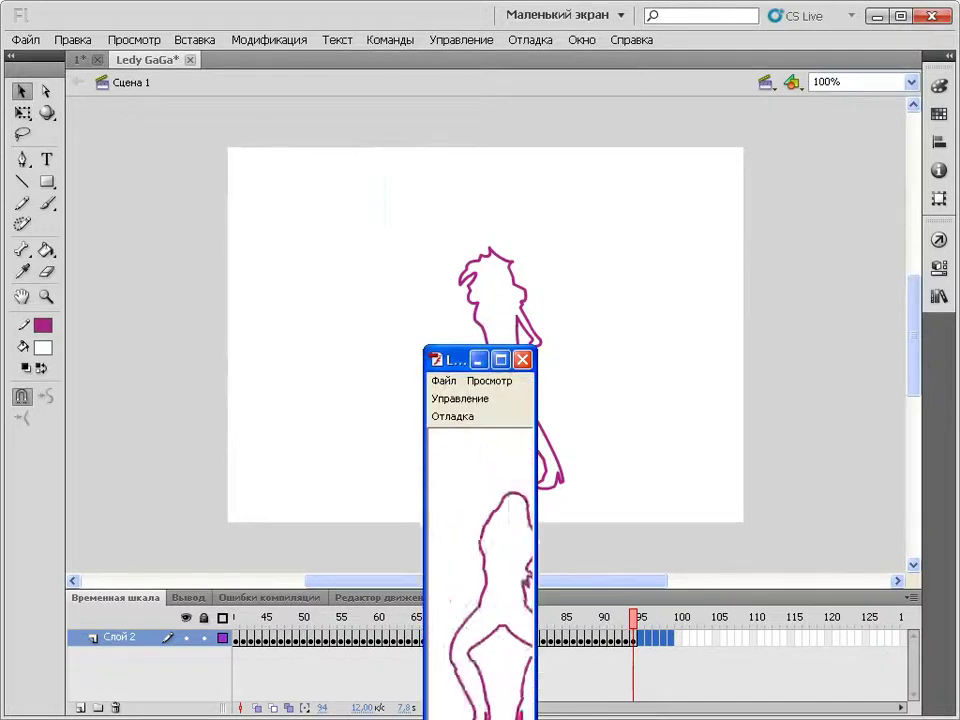
left_click_drag(452, 360, 423, 110)
left_click_drag(507, 216, 857, 236)
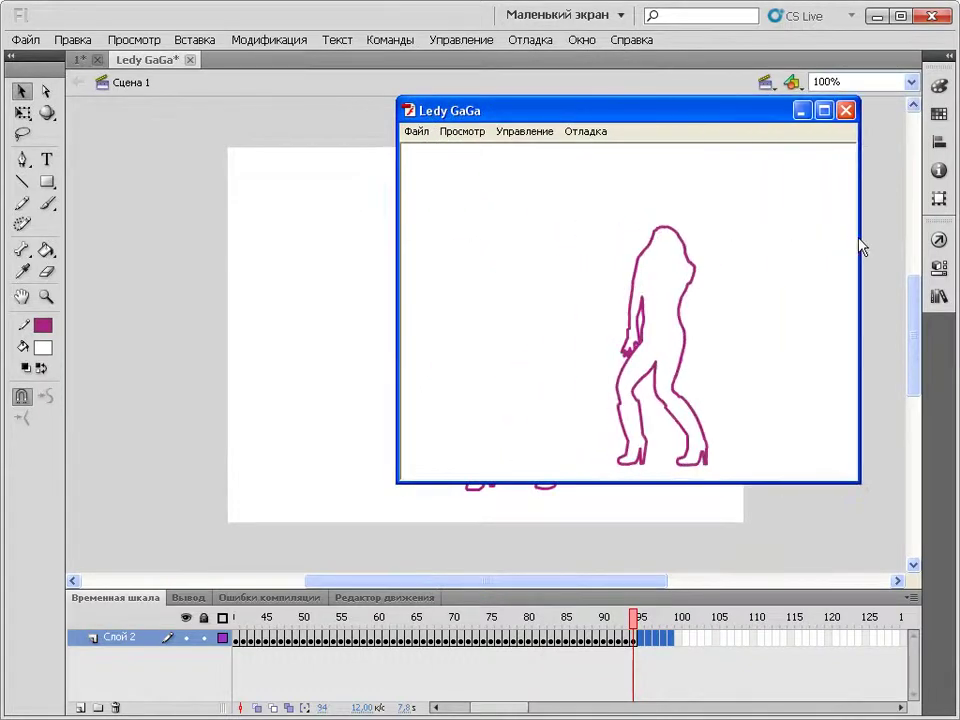
left_click_drag(740, 130, 580, 153)
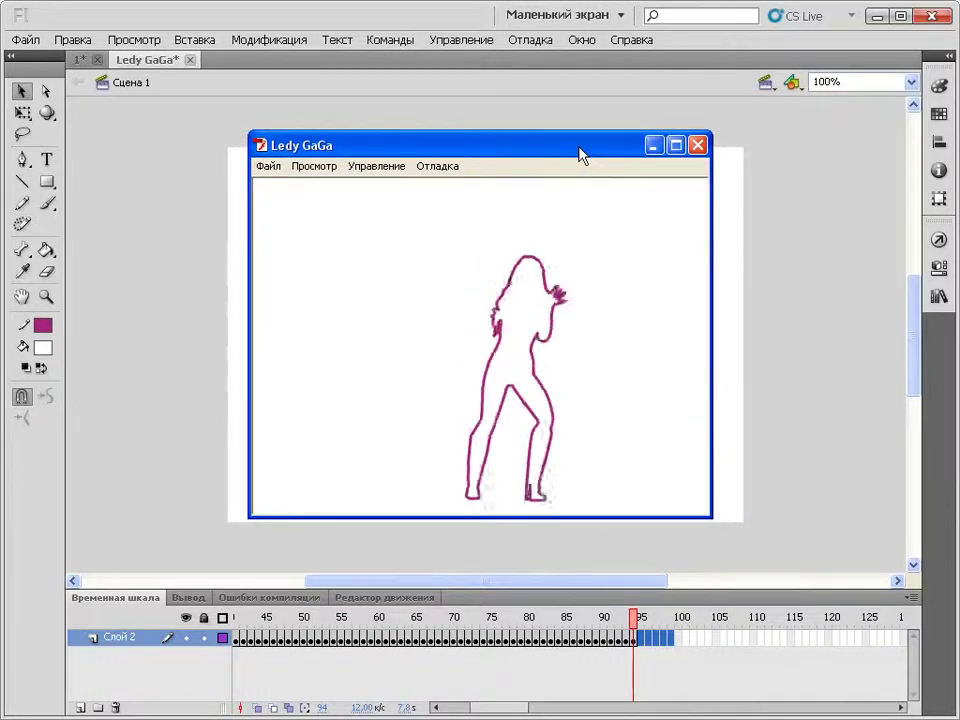